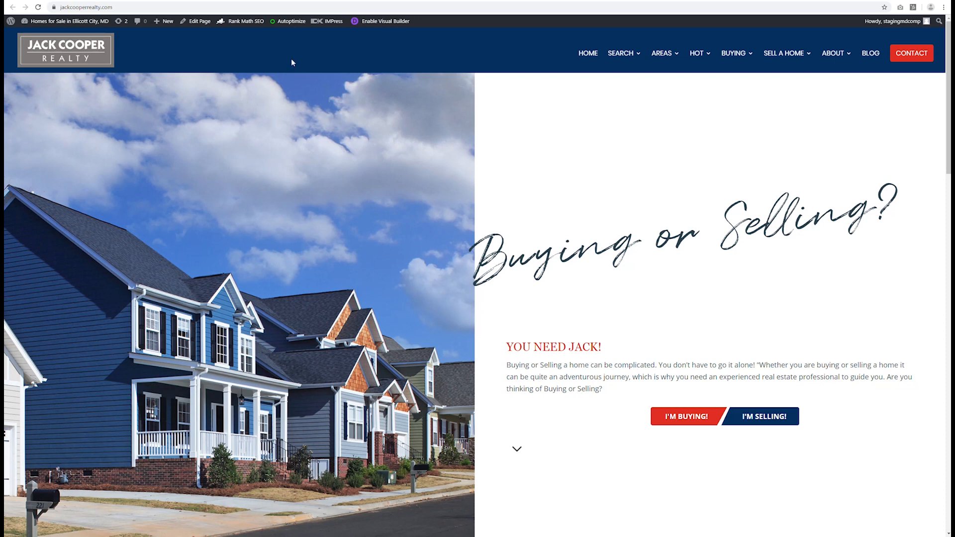
- Compare the live site's broker-versus-agent blog post with its redesigned version and the homepage header design
click(175, 1)
scroll(266, 195, down, 3)
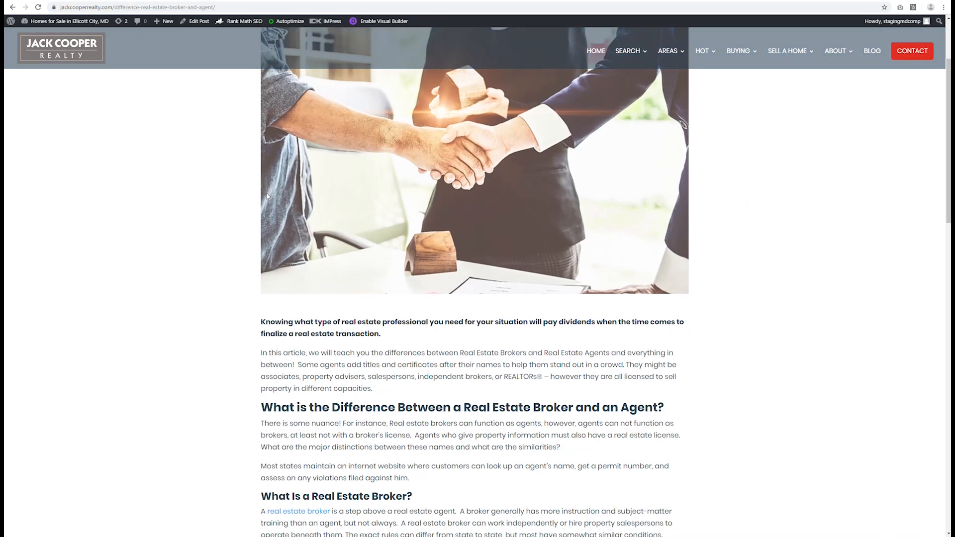
scroll(267, 195, down, 15)
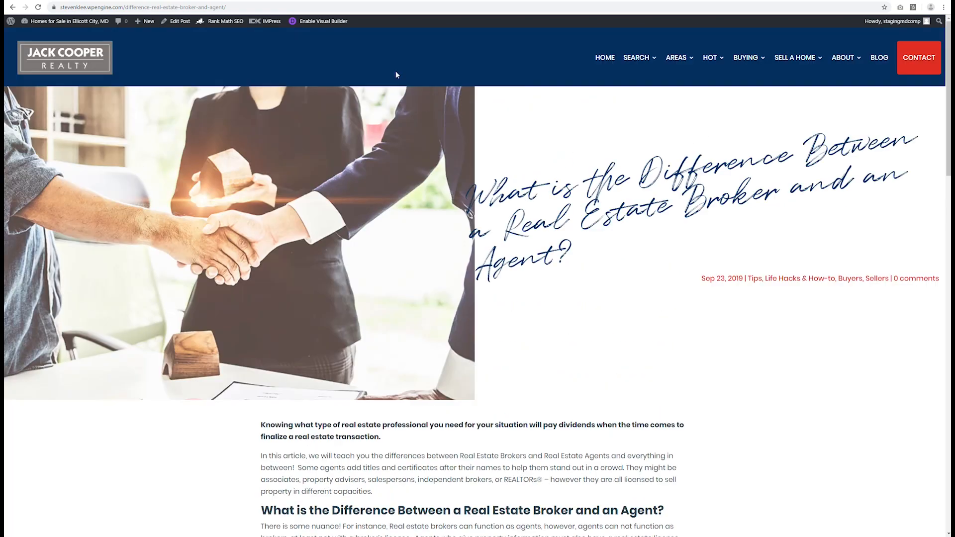
click(341, 1)
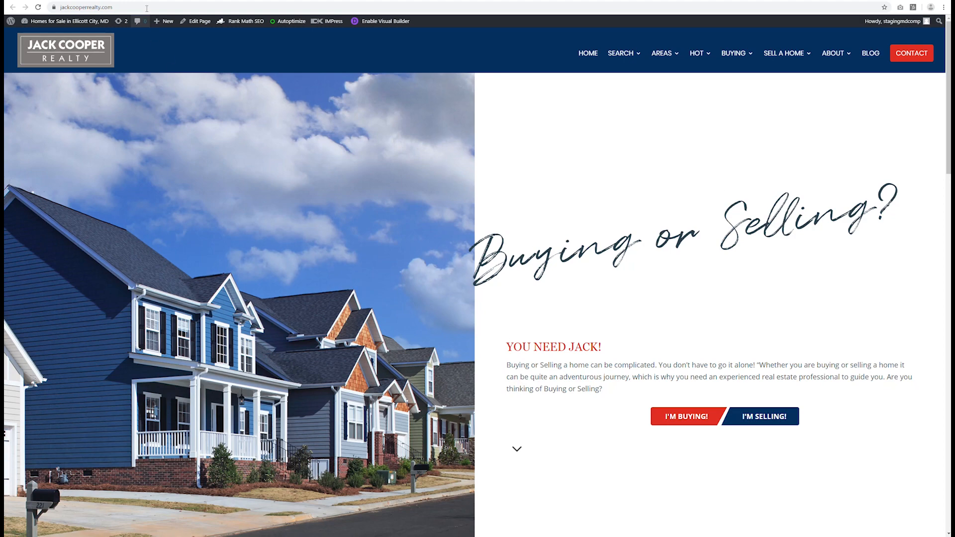
click(170, 0)
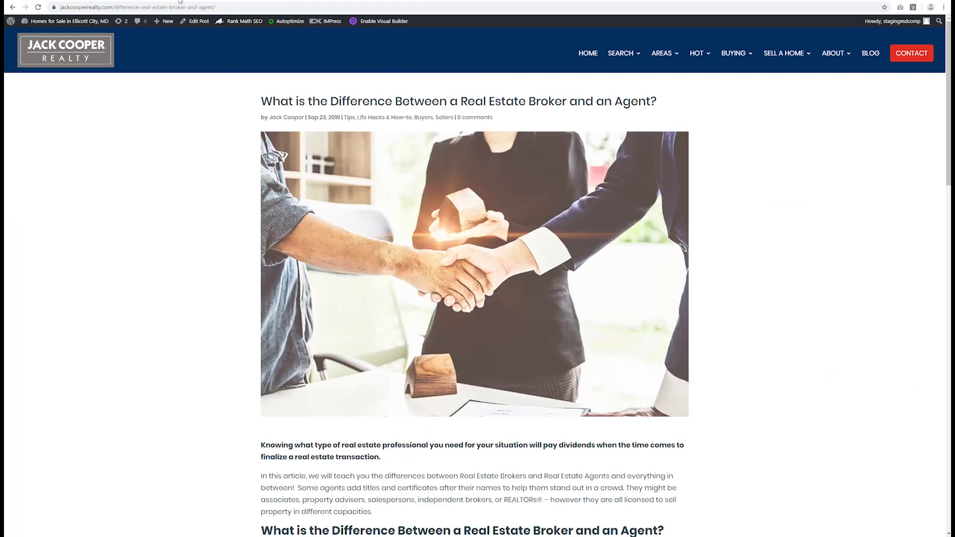
scroll(221, 175, down, 1)
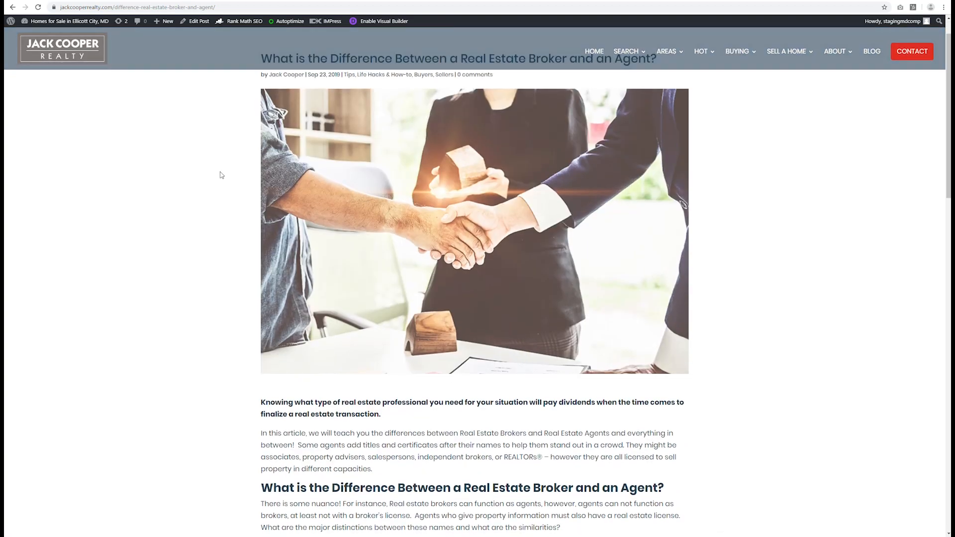
scroll(222, 175, down, 20)
scroll(224, 189, up, 20)
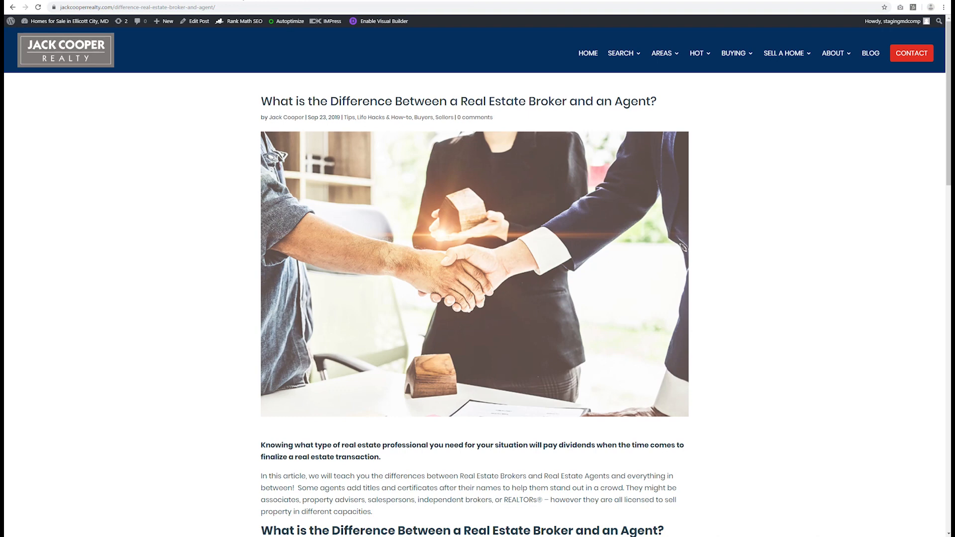
click(241, 1)
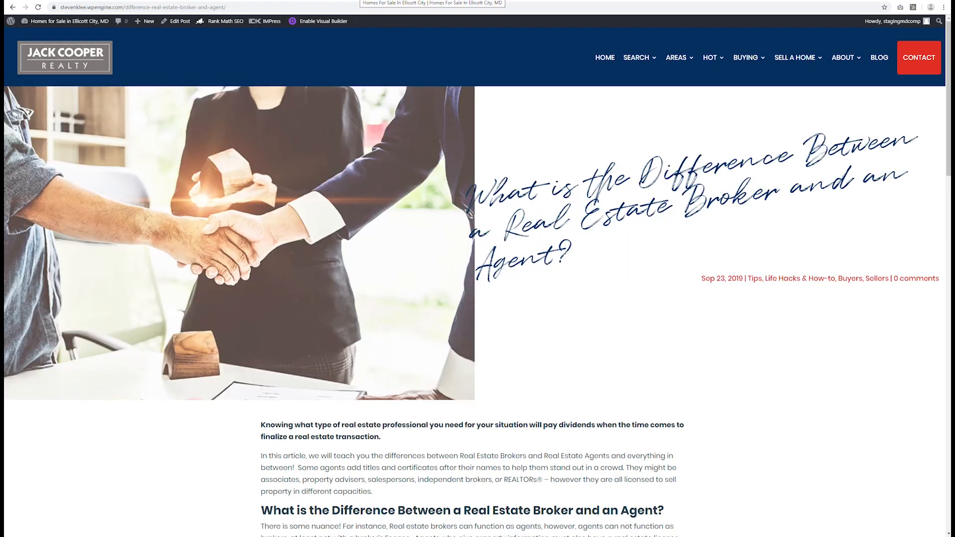
click(360, 1)
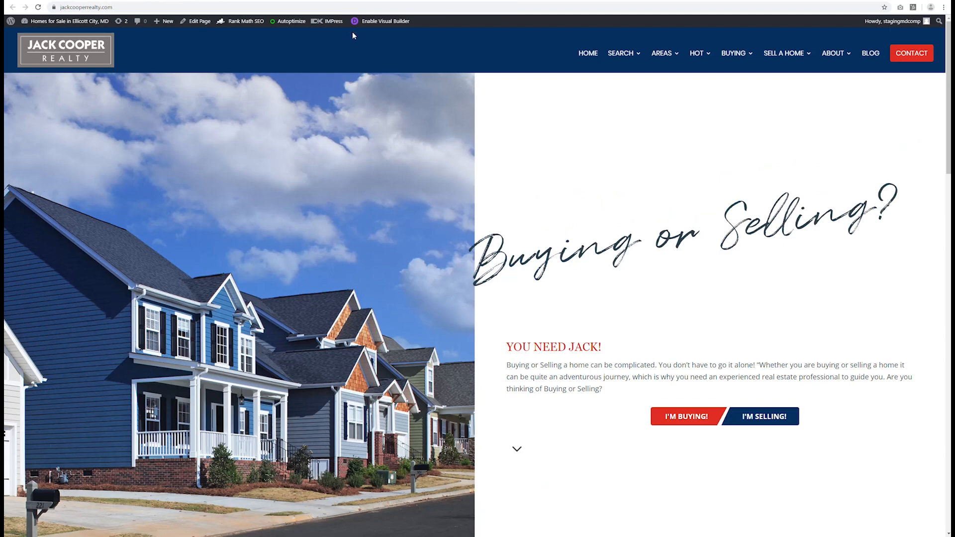
click(239, 1)
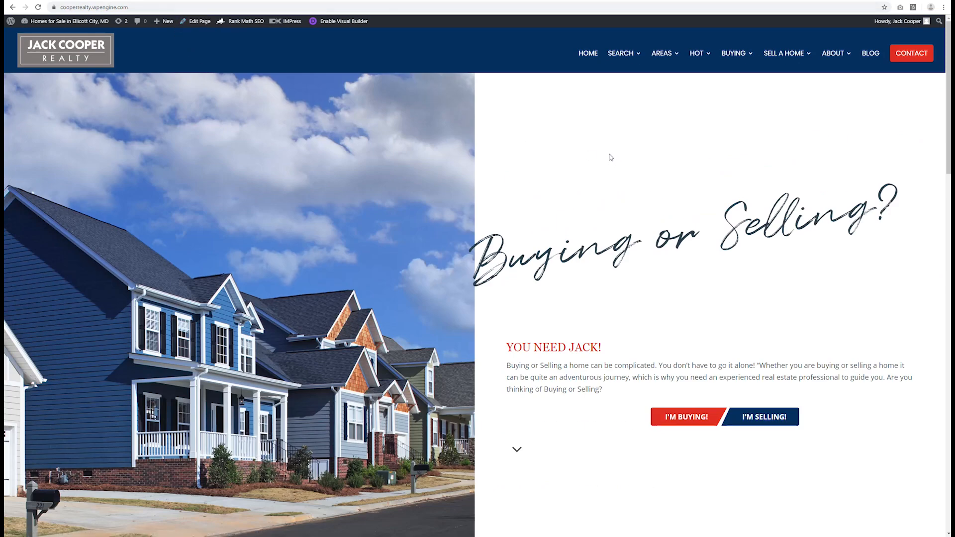
- Update the Divi Den Pro and WP SEO Structured Data Schema plugins, skipping the restore point
click(121, 25)
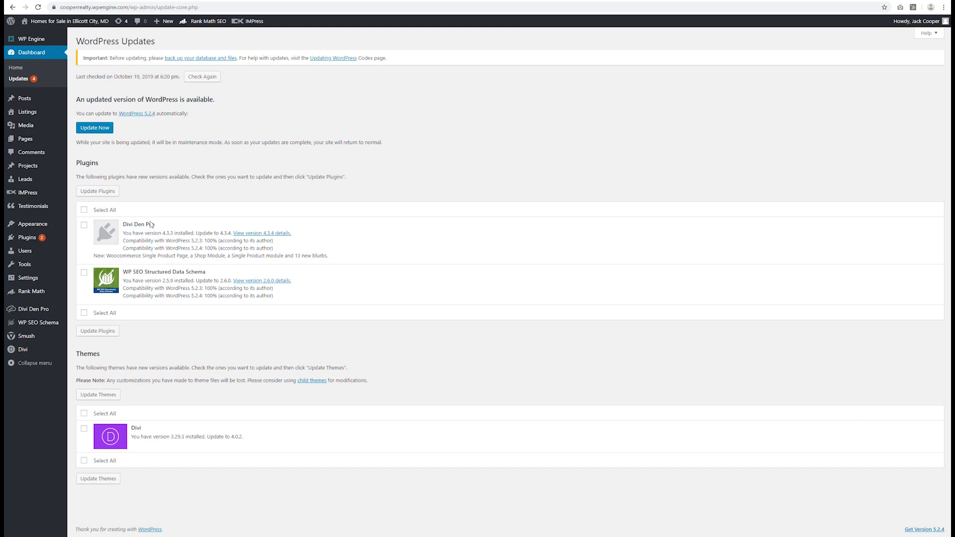
click(87, 208)
click(92, 196)
click(412, 92)
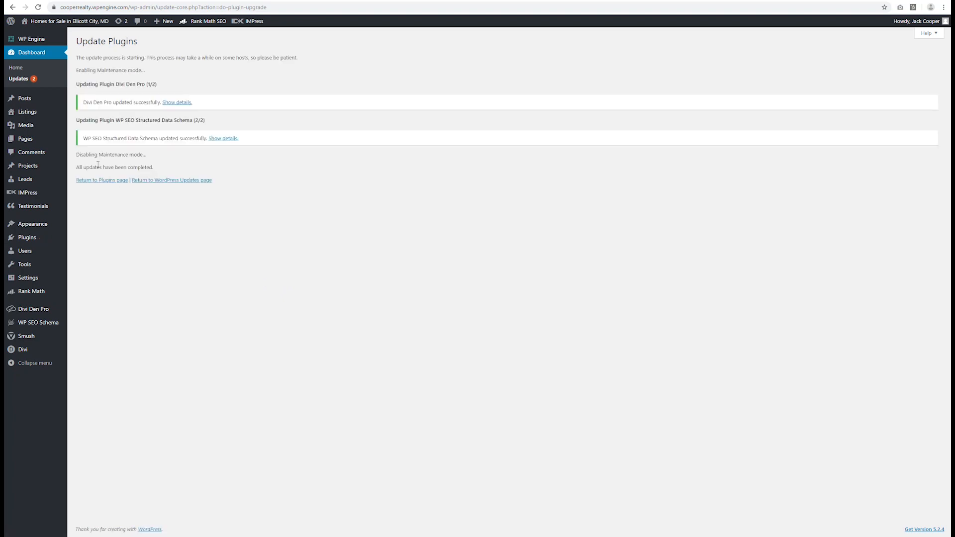
- Update the Divi theme to version 4.0.2, skipping the restore point
click(120, 21)
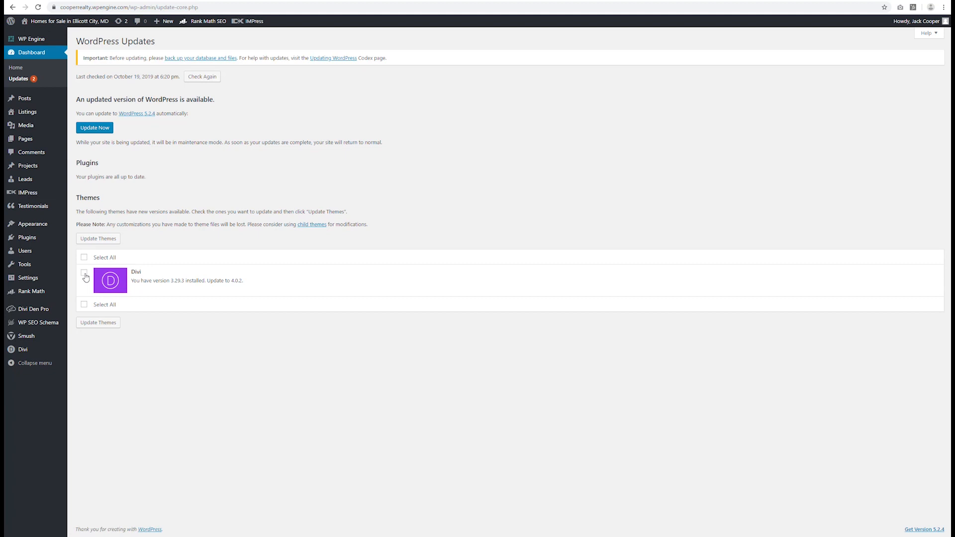
click(85, 274)
drag(239, 280, 242, 281)
click(244, 287)
click(116, 243)
click(401, 91)
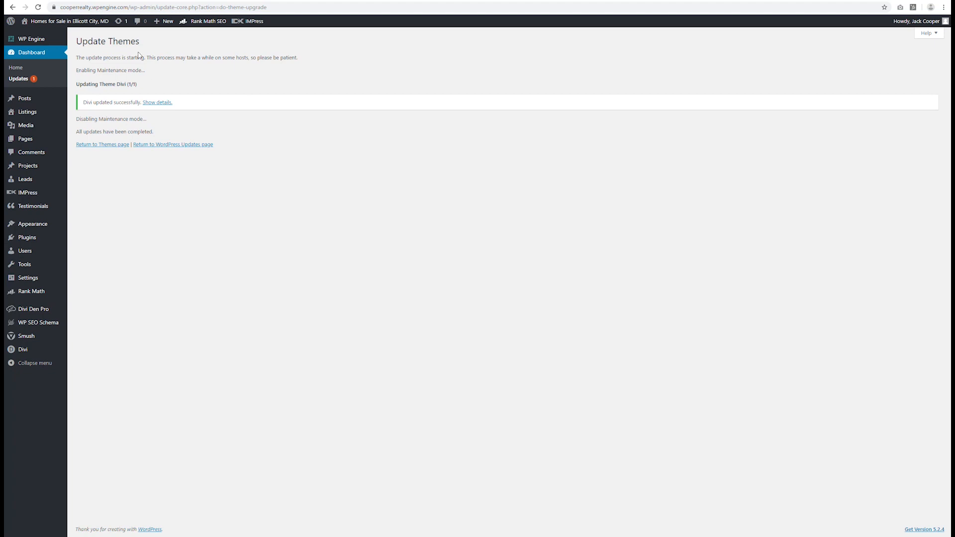
- Update the site's WordPress core to version 5.2.4, skipping the restore point
click(121, 21)
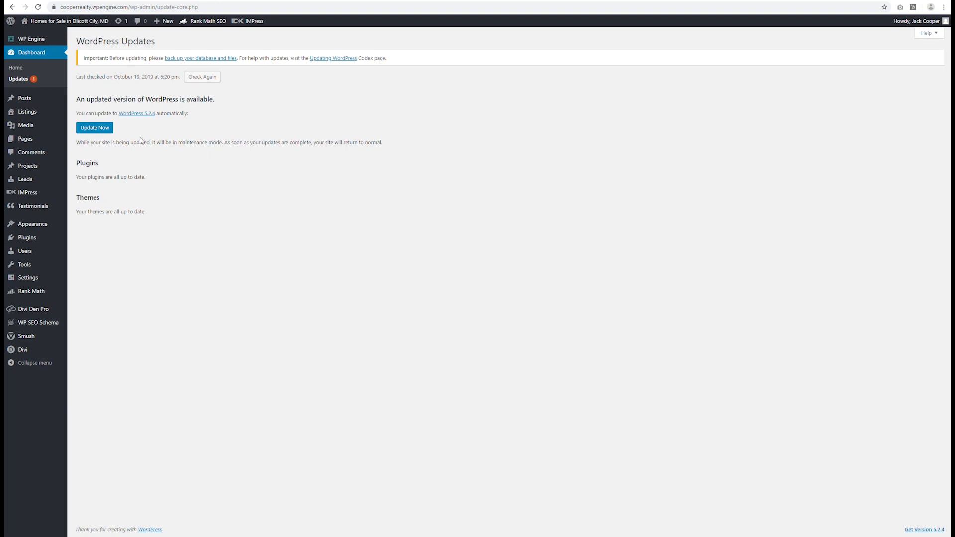
click(106, 130)
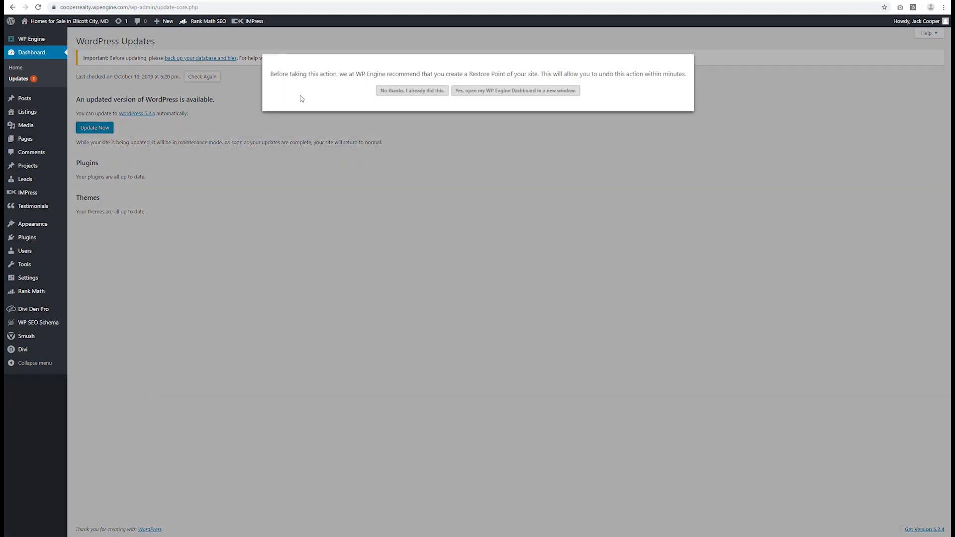
click(438, 89)
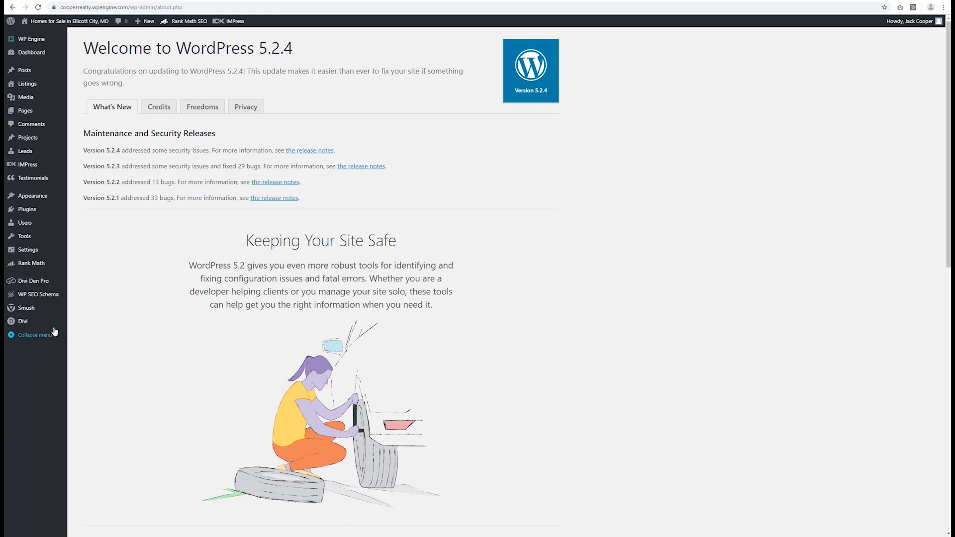
- Create a new template in the Divi Theme Builder that is used on All Posts
mouse_move(52, 327)
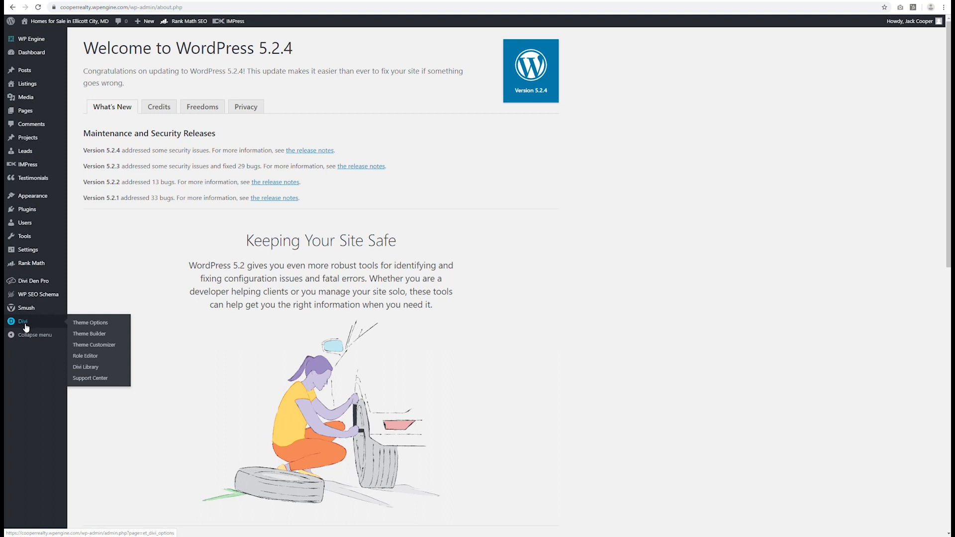
click(96, 337)
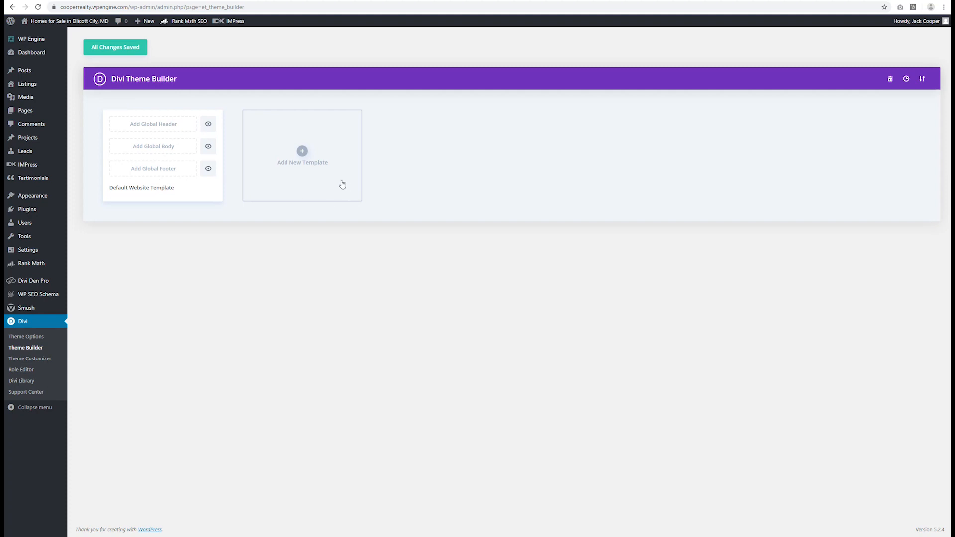
click(302, 151)
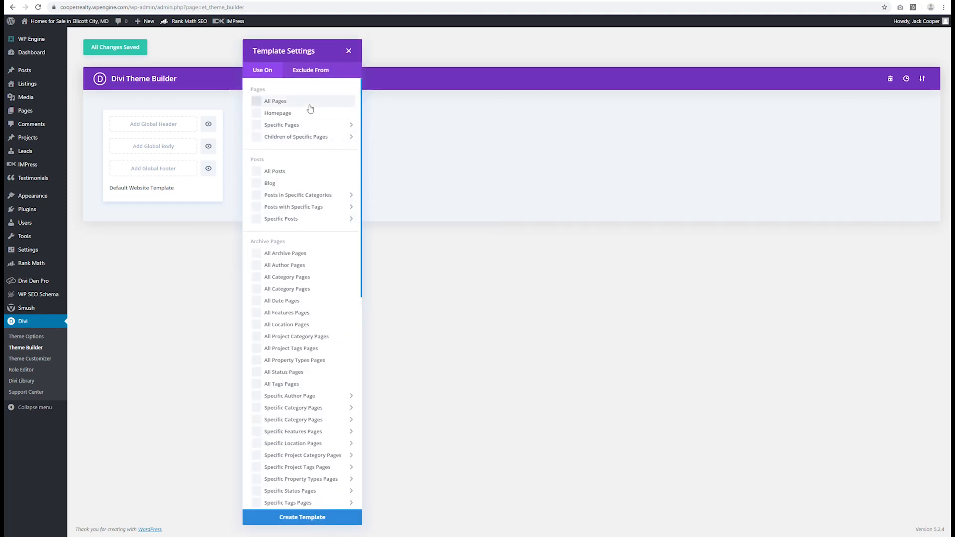
mouse_move(315, 203)
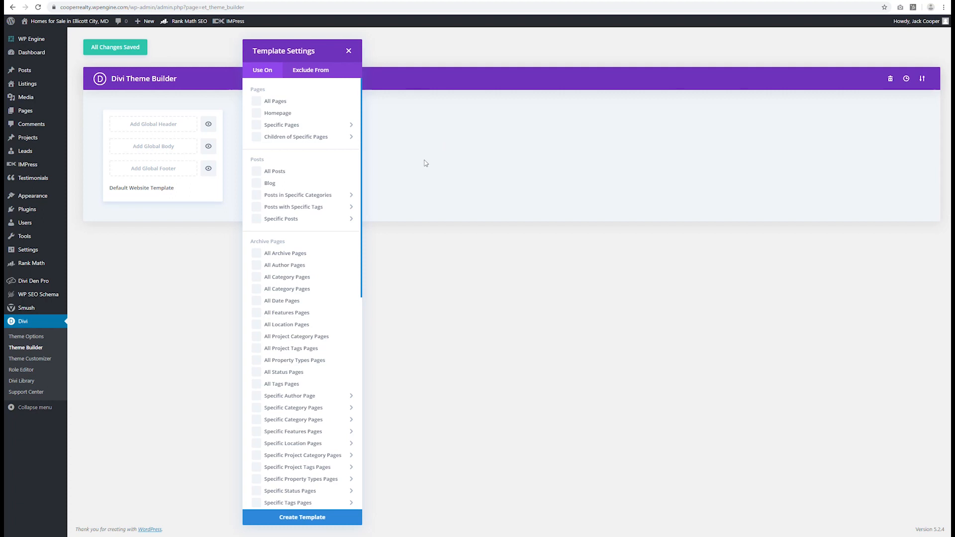
scroll(313, 188, down, 5)
scroll(314, 188, up, 5)
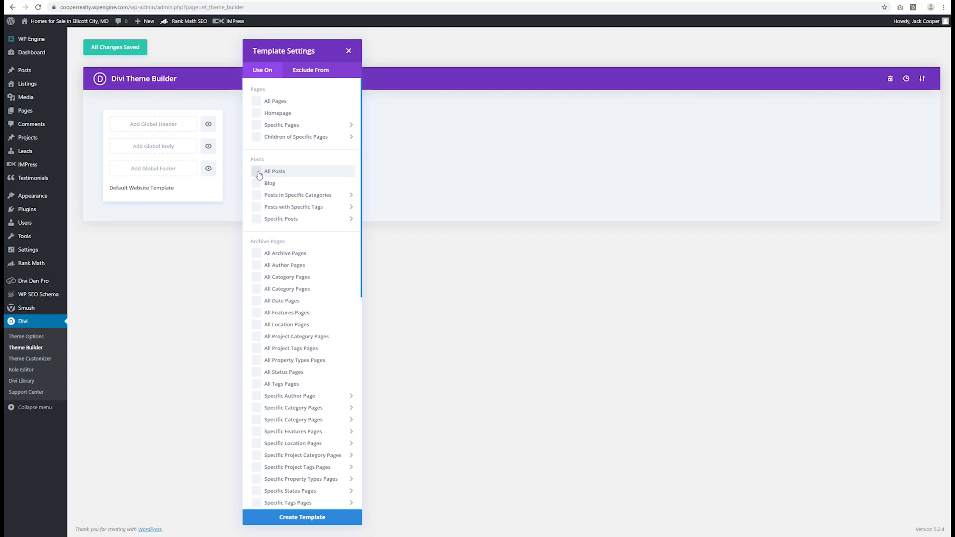
click(258, 172)
click(321, 517)
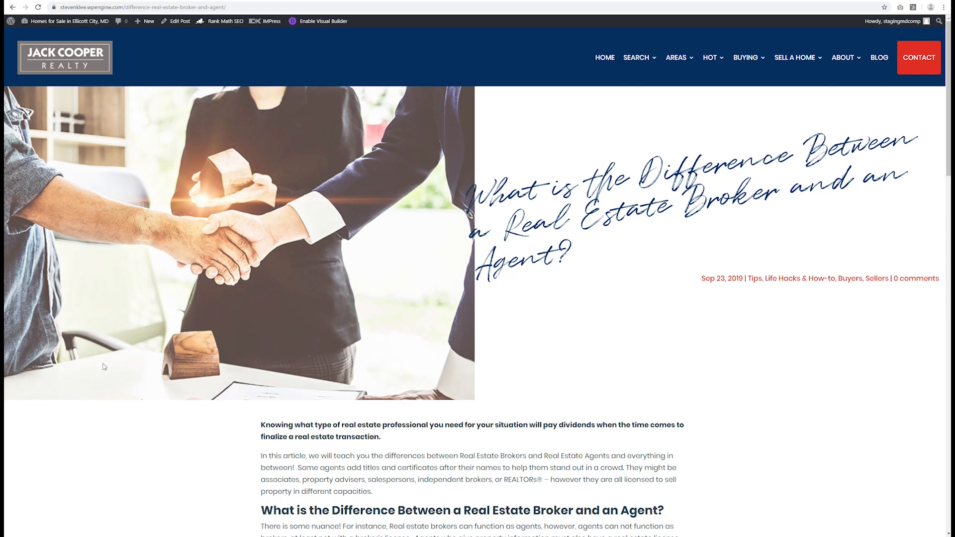
- Examine the redesigned blog post from its split title header through the article body to the call-to-action footer
scroll(201, 349, down, 2)
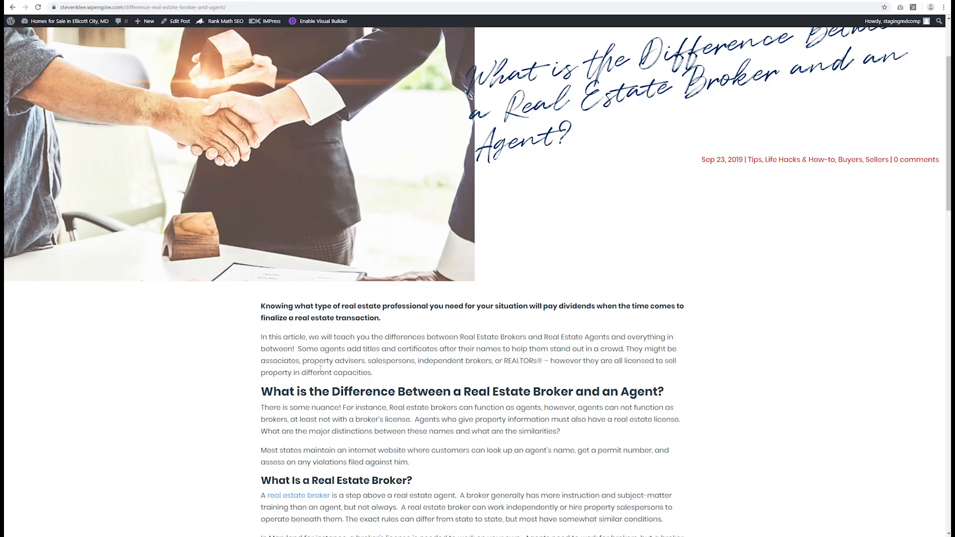
scroll(259, 134, down, 3)
scroll(260, 133, down, 15)
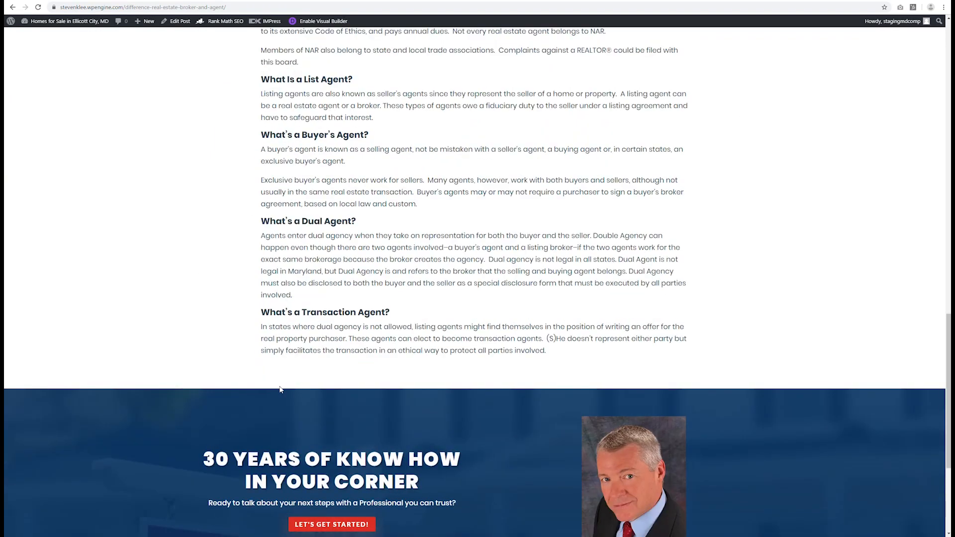
scroll(279, 388, down, 2)
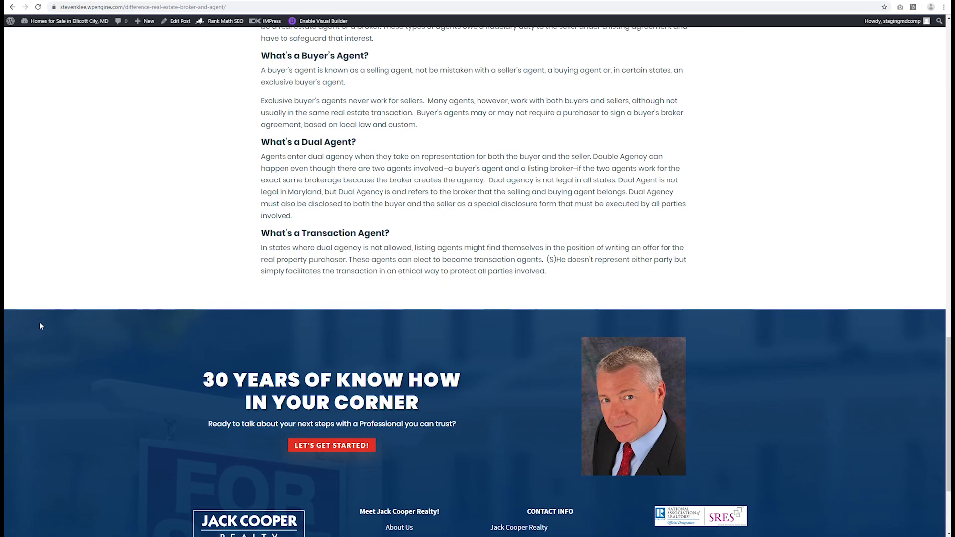
scroll(214, 203, up, 20)
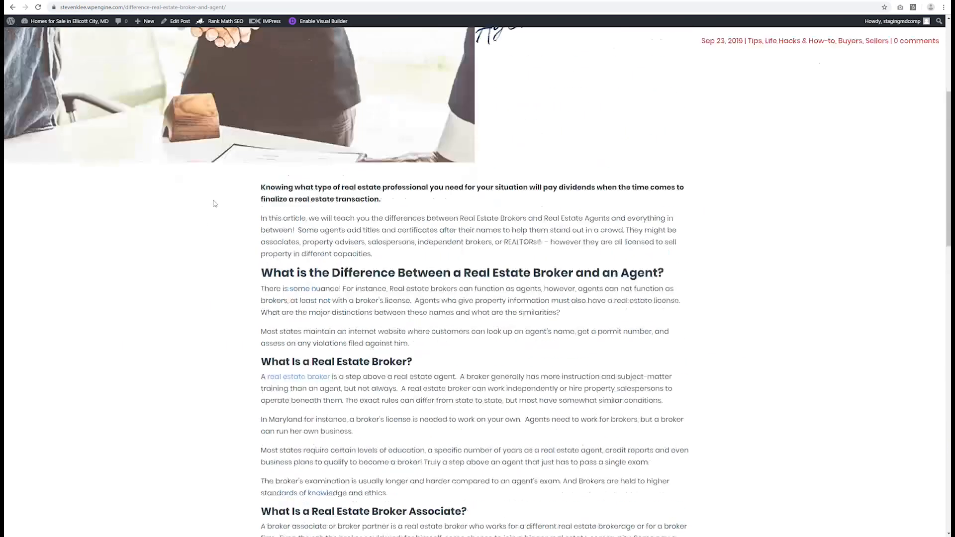
scroll(214, 203, up, 5)
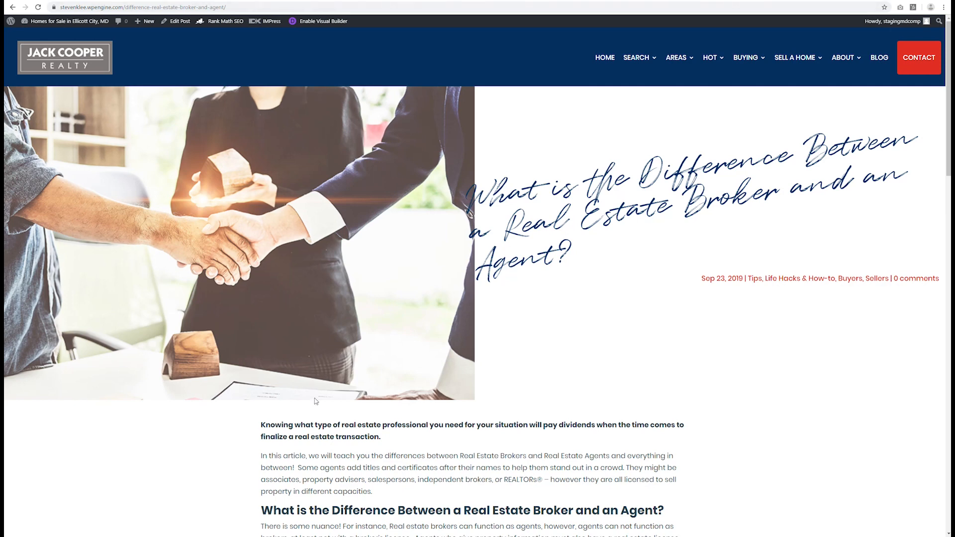
click(157, 1)
click(373, 1)
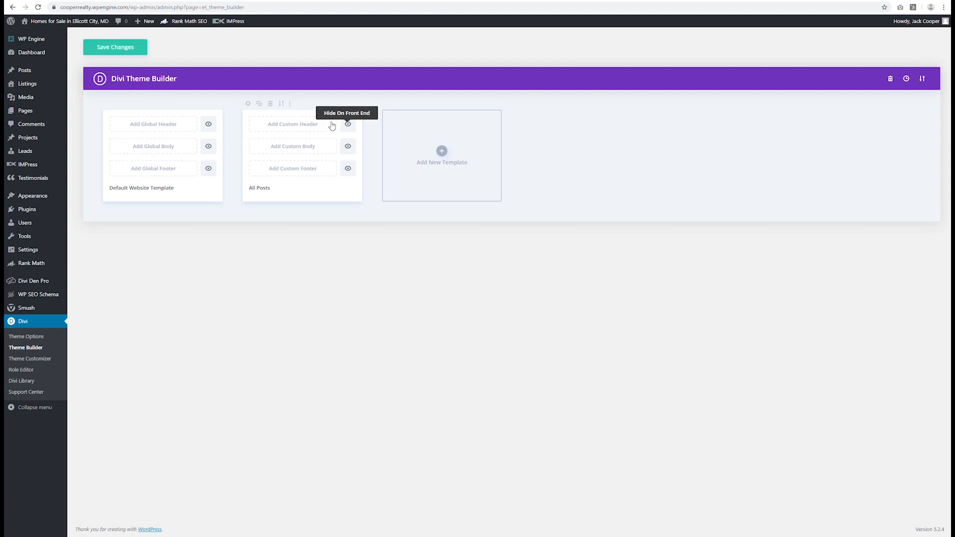
click(296, 124)
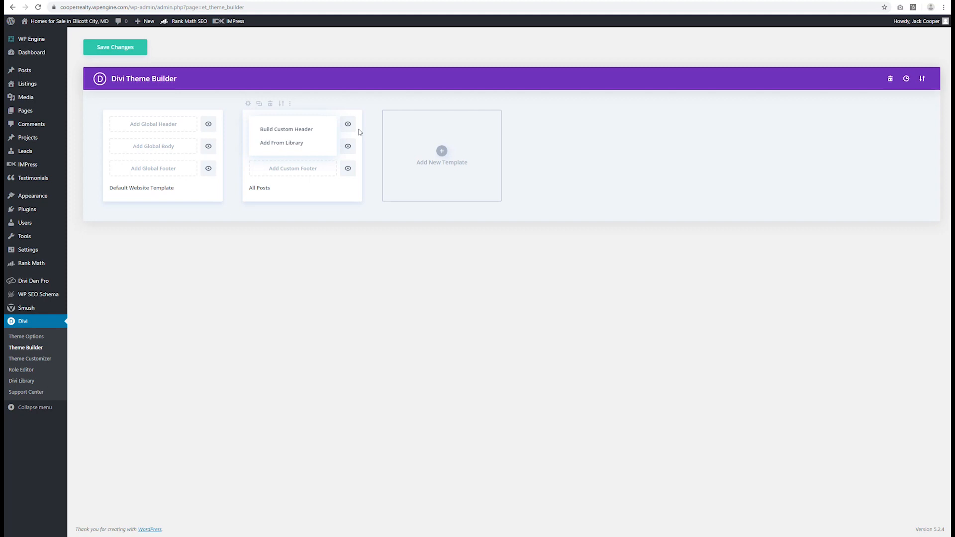
click(367, 114)
click(280, 124)
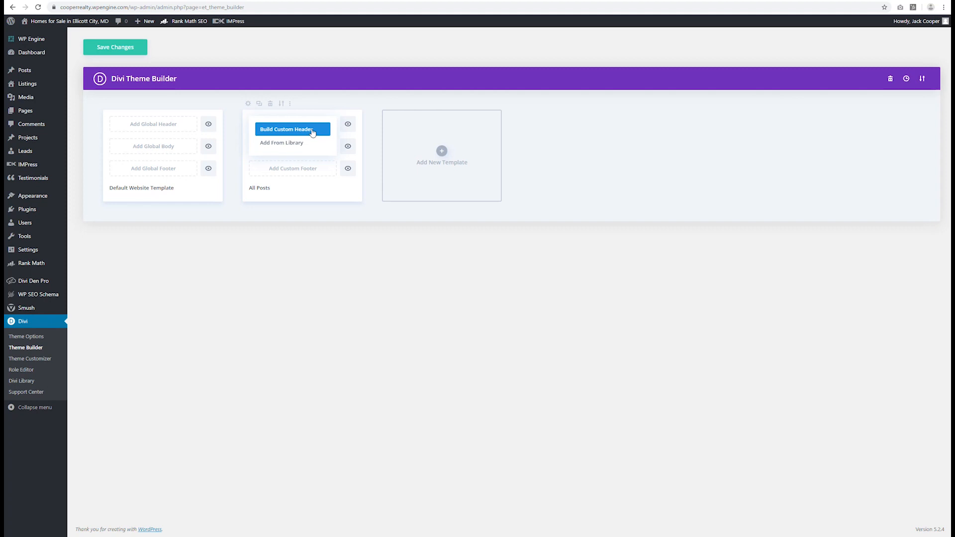
click(293, 142)
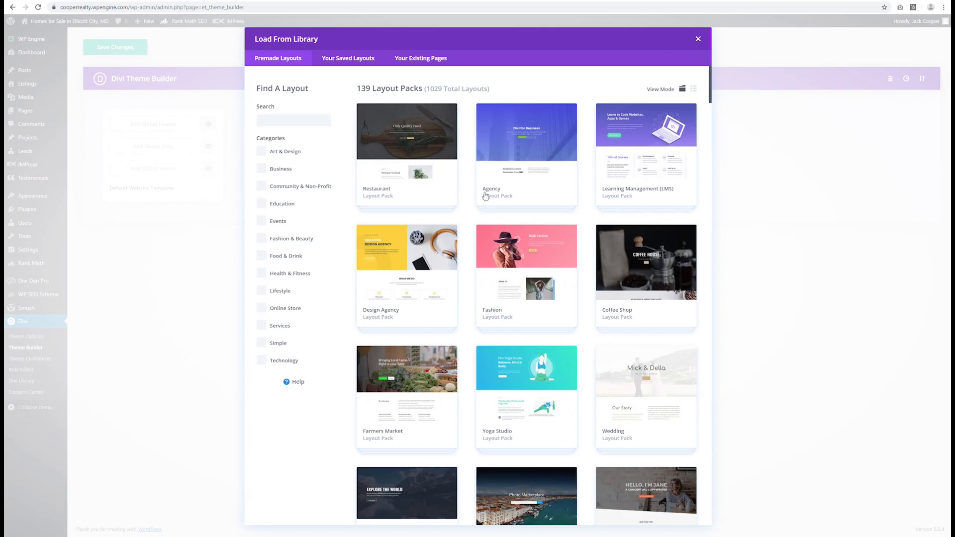
click(698, 39)
- Build a custom header from scratch for the All Posts template, starting with an empty row of two equal columns
mouse_move(288, 133)
click(293, 130)
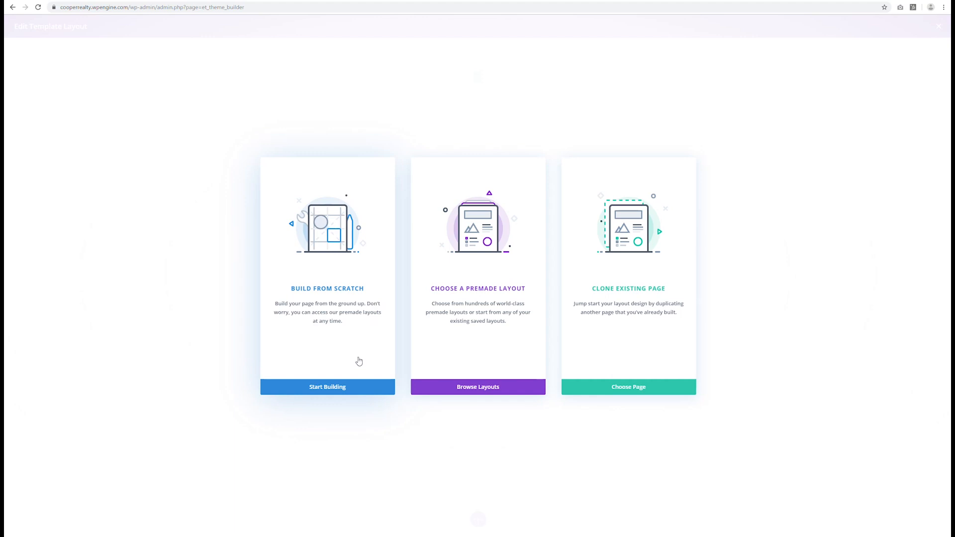
click(329, 388)
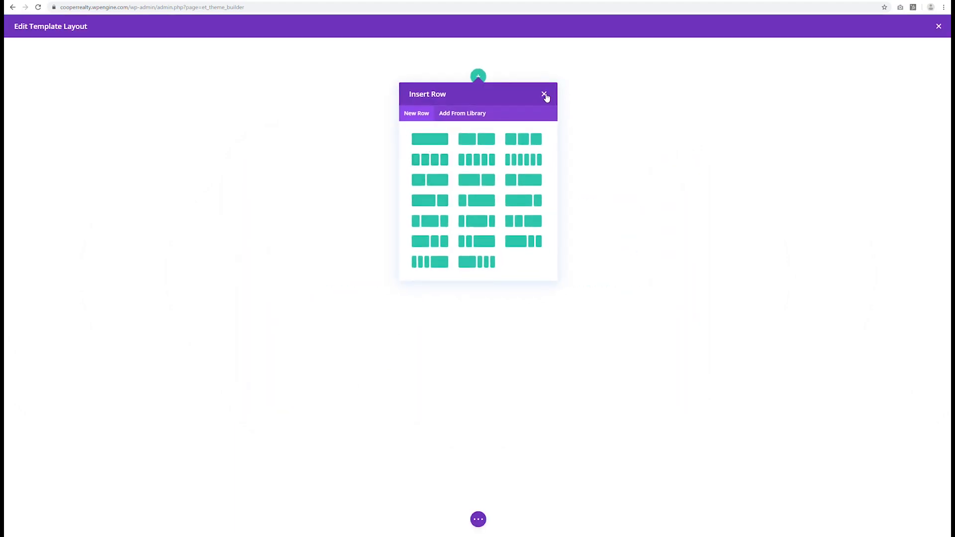
click(474, 142)
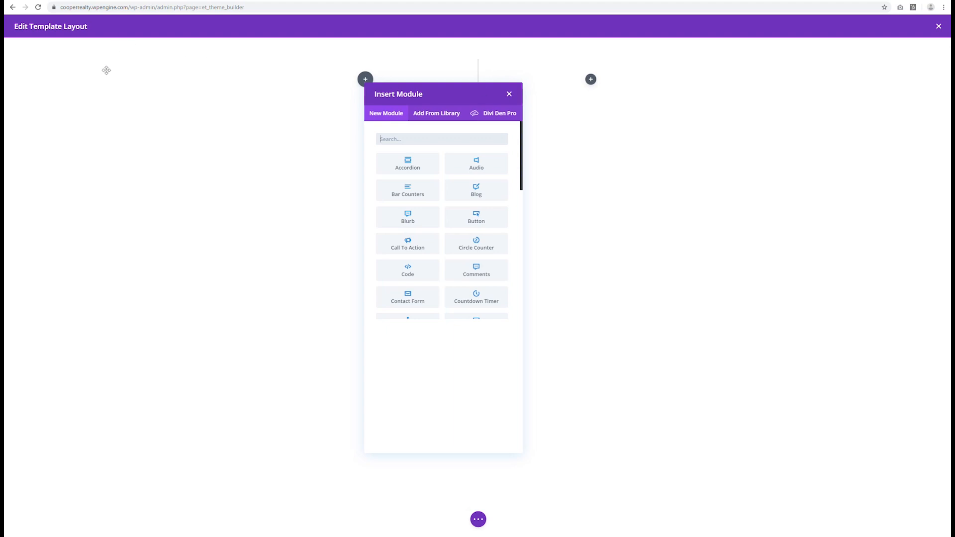
click(510, 95)
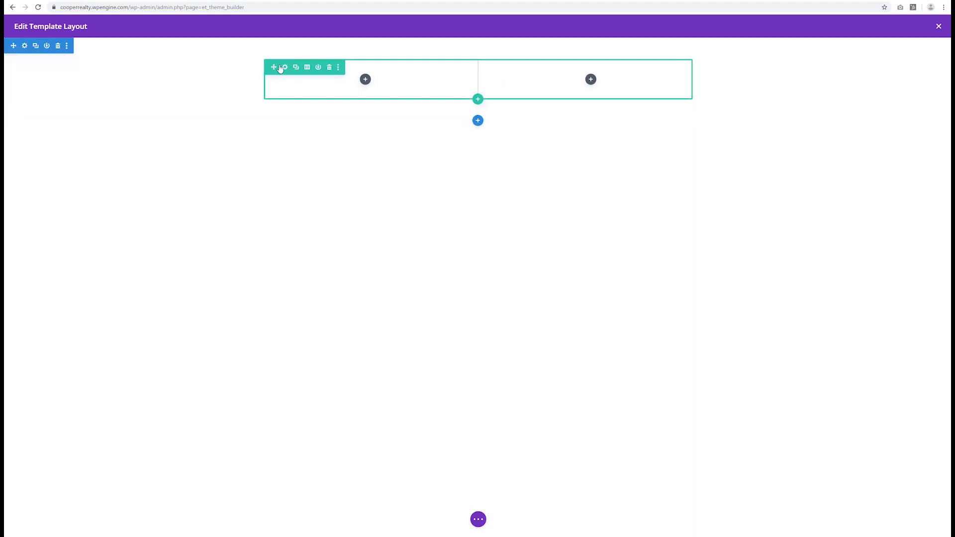
- Assign the CSS classes "custom_row_mobile et_pb_row_fullwidth" to the two-column row and save its settings
click(308, 67)
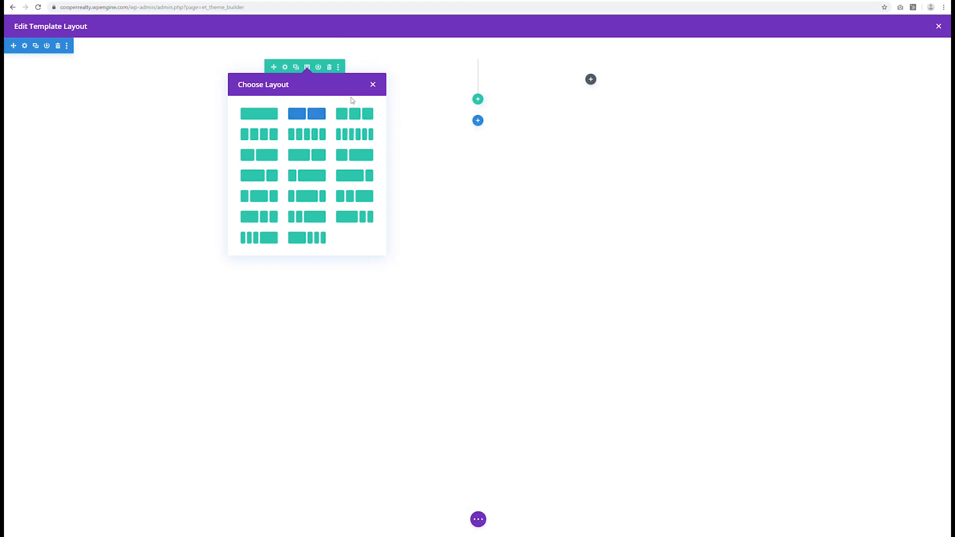
click(373, 84)
click(287, 67)
click(251, 110)
click(199, 147)
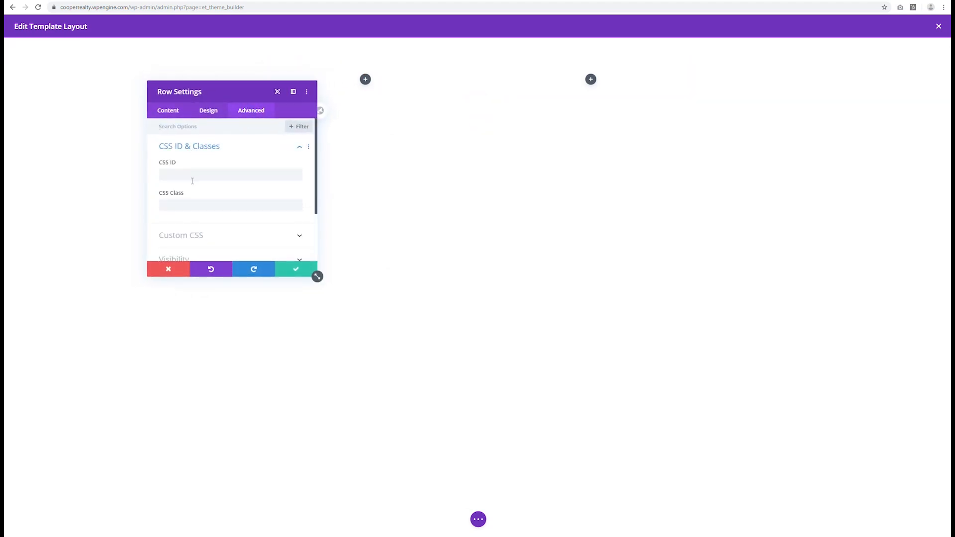
click(180, 204)
text(custom_row_mobile et_pb_row_fullwidth)
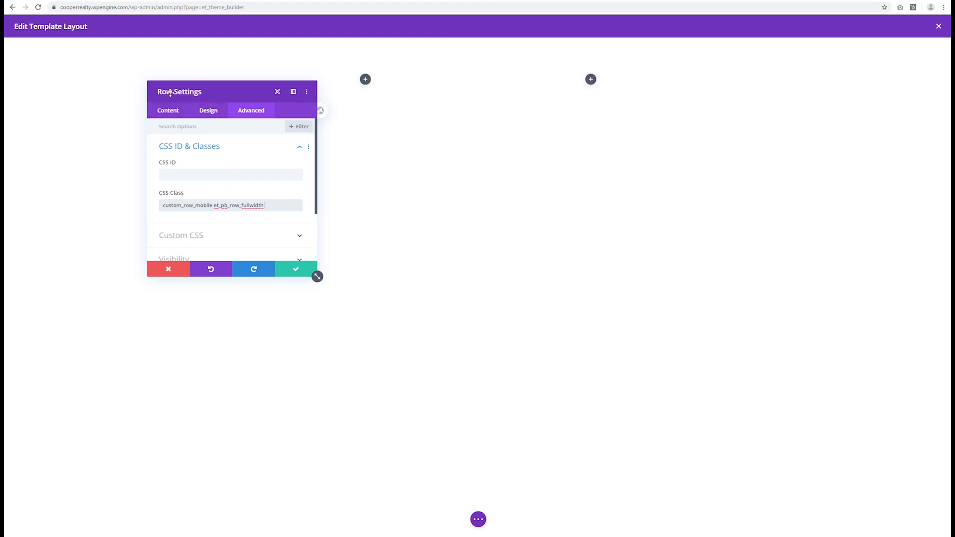
click(295, 269)
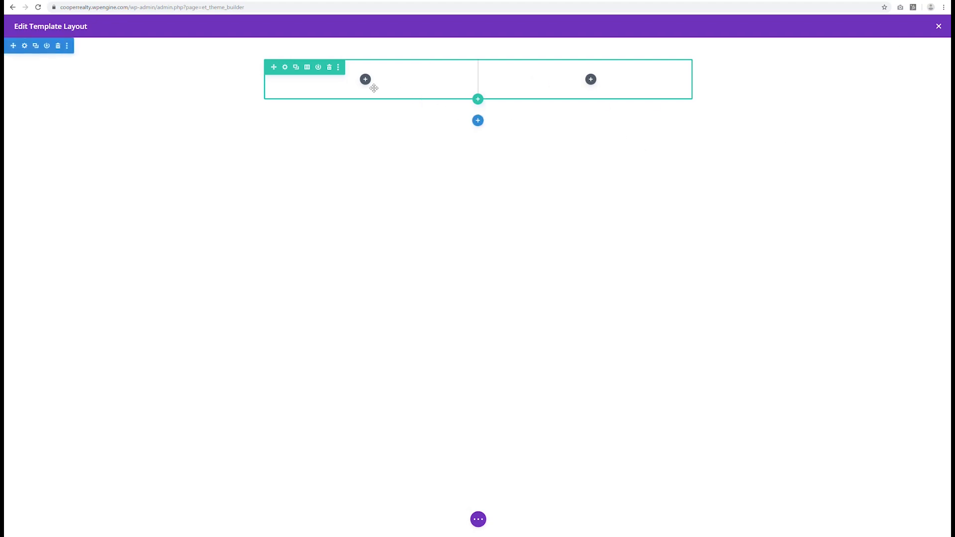
- Give the row's first column the CSS class "first-on-mobile"
click(285, 68)
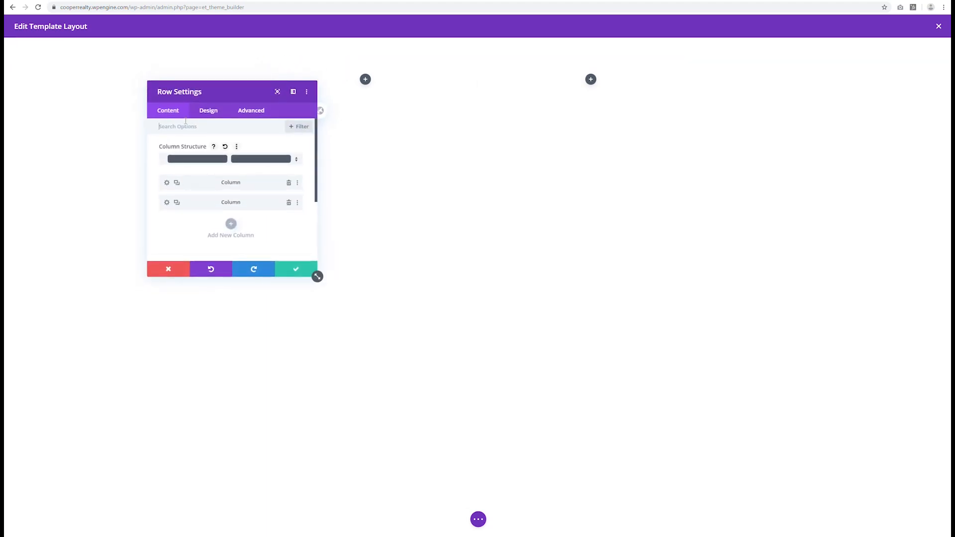
click(166, 184)
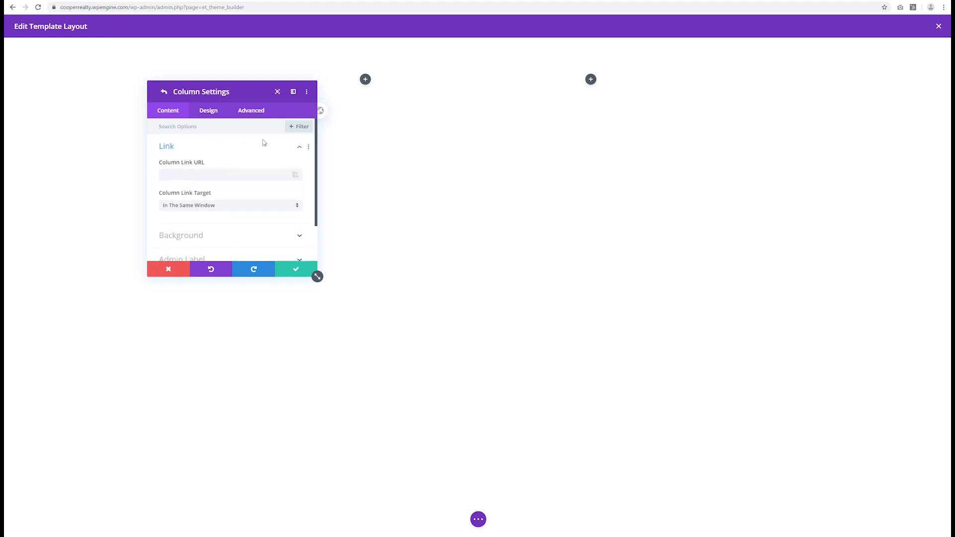
click(255, 112)
click(206, 147)
click(191, 201)
text(first-on-mobile)
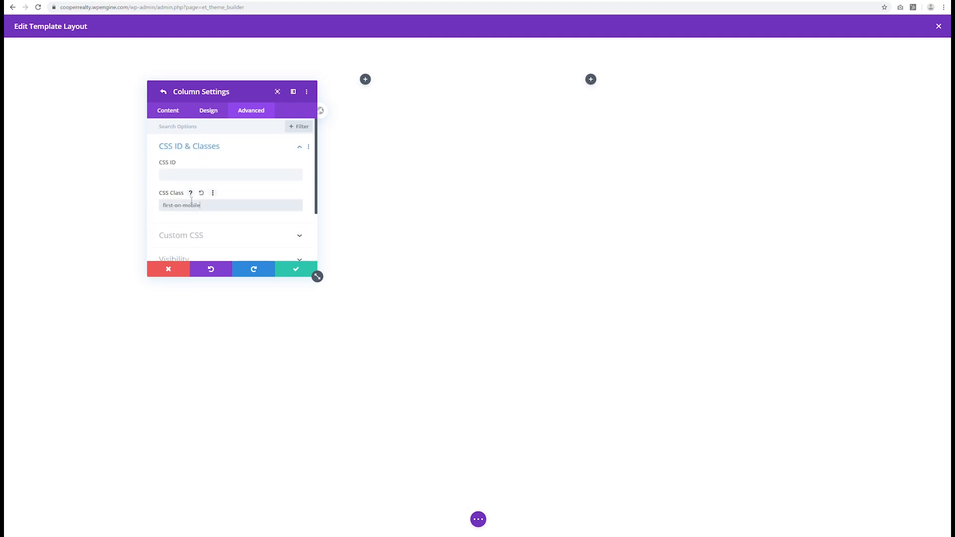
click(292, 272)
- Give the row's second column the CSS class "second-on-mobile"
click(167, 203)
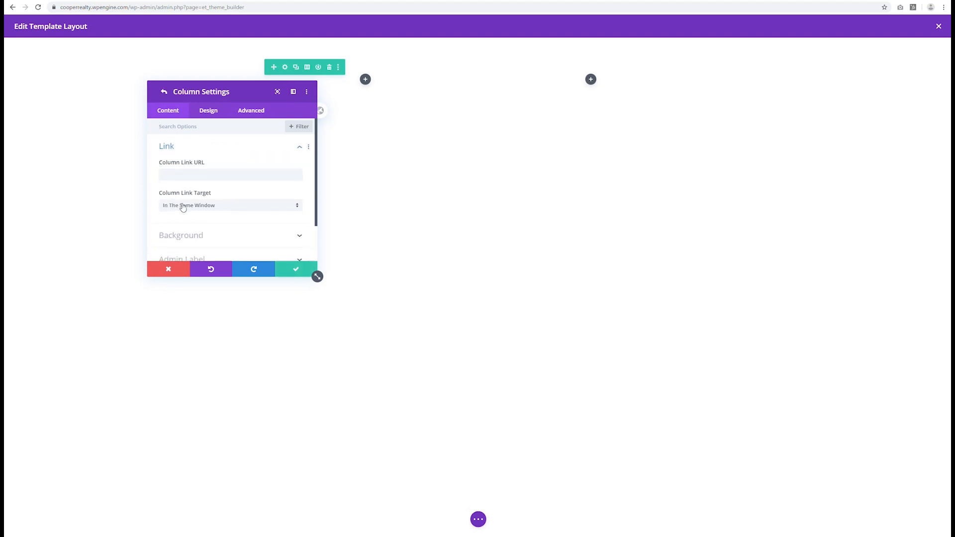
click(240, 121)
click(203, 172)
click(206, 134)
click(203, 146)
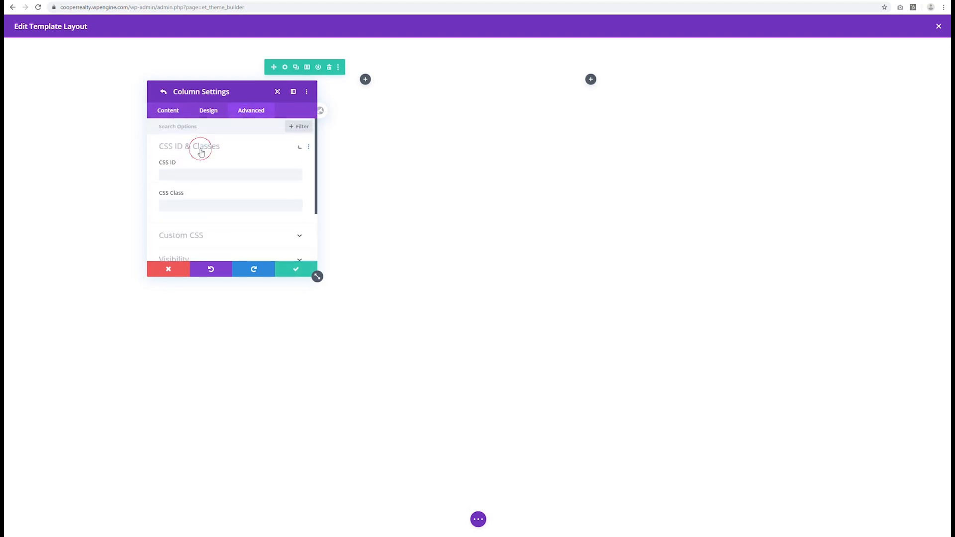
click(175, 207)
text(first-on-mobile)
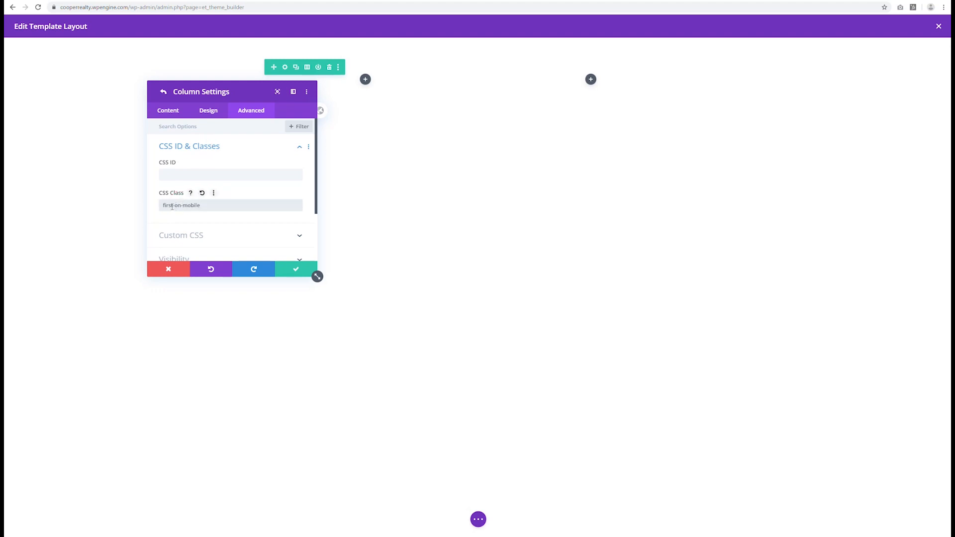
drag(172, 205, 154, 206)
text(second)
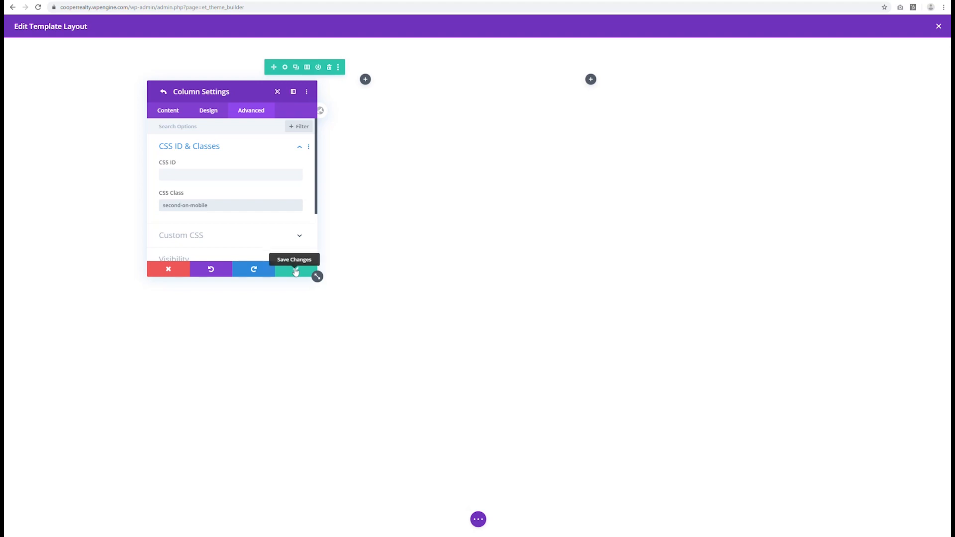
click(295, 271)
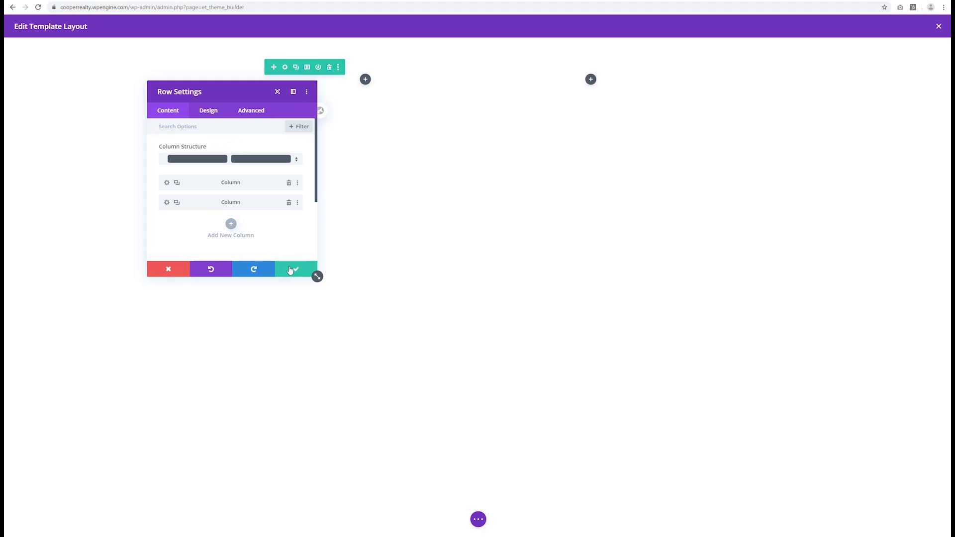
- Enable a custom gutter width of 1 for the row and equalize its column heights
click(208, 112)
click(205, 151)
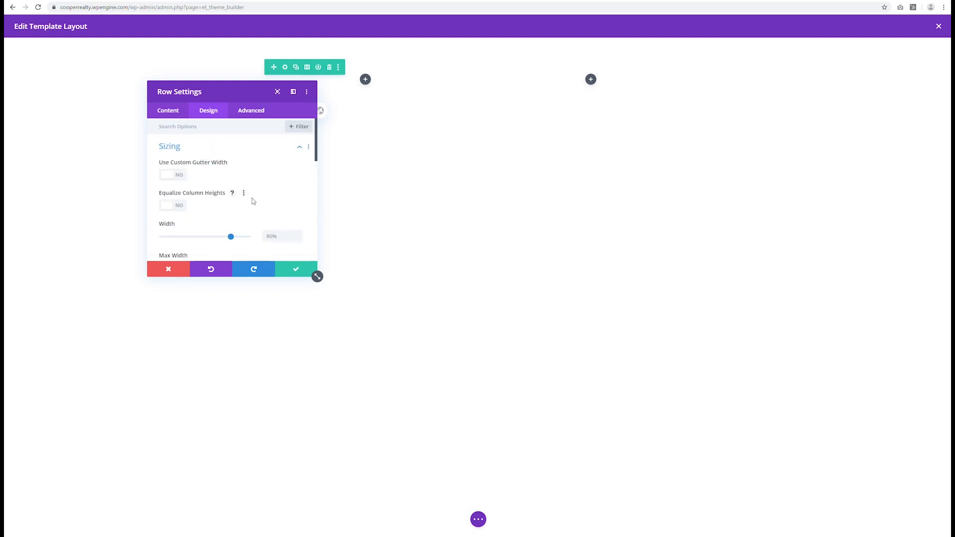
click(172, 175)
drag(216, 207, 158, 212)
scroll(206, 216, down, 1)
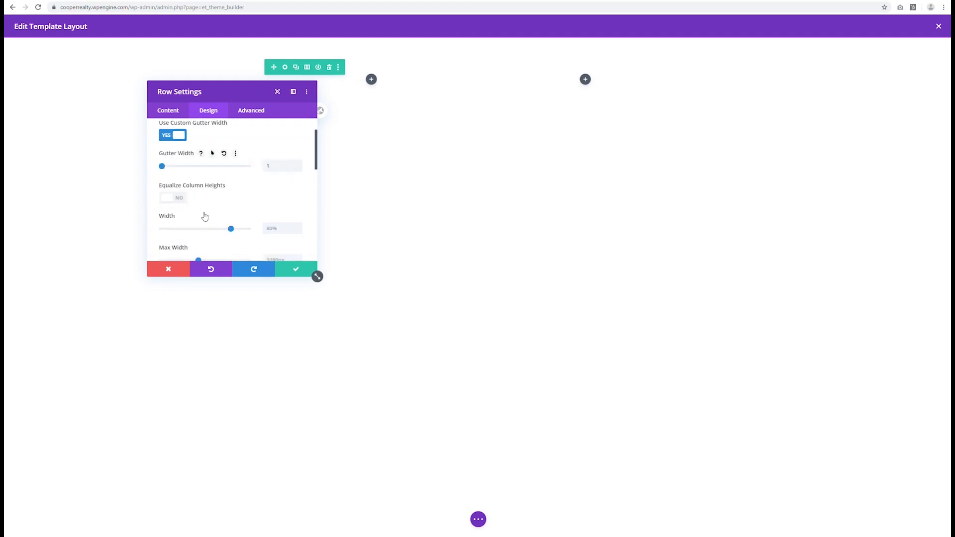
click(177, 198)
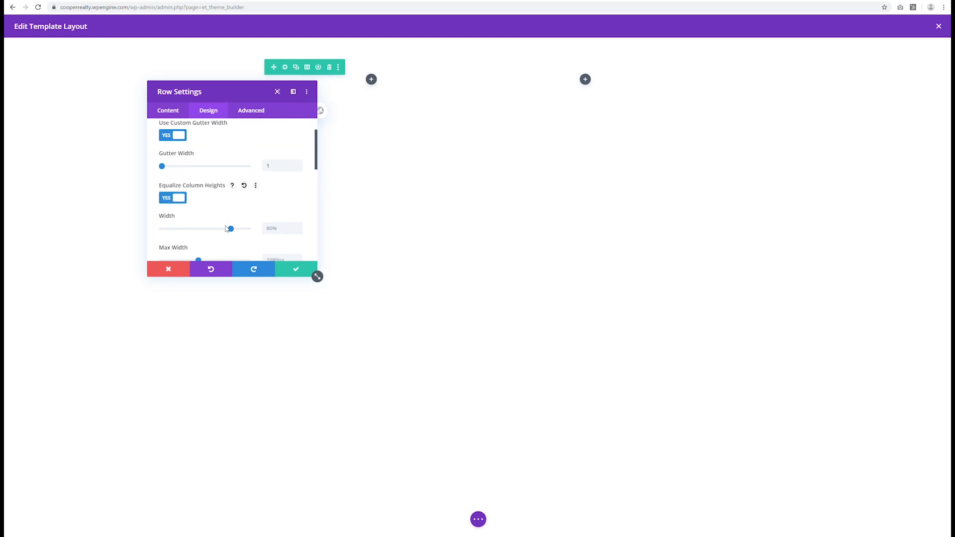
- Set the row's width and max width to 100% and save the row settings
drag(231, 228, 264, 231)
scroll(259, 232, down, 1)
click(279, 220)
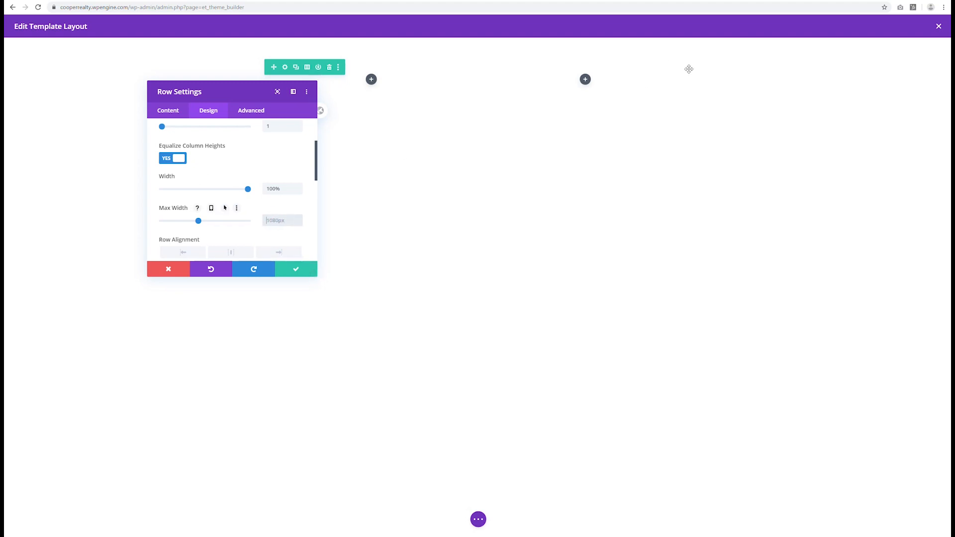
text(100%)
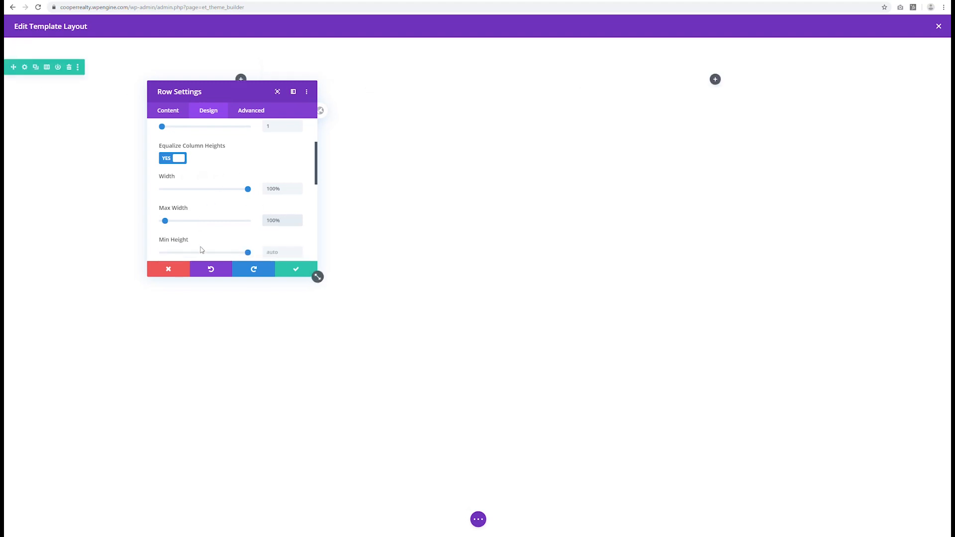
click(291, 267)
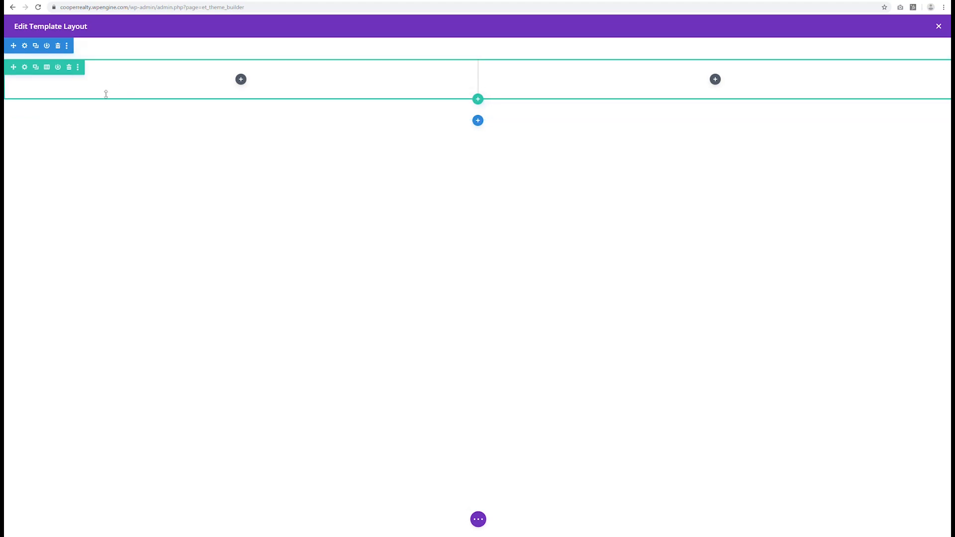
- Set the section's top, bottom, left and right padding to 0 and save the section settings
click(478, 520)
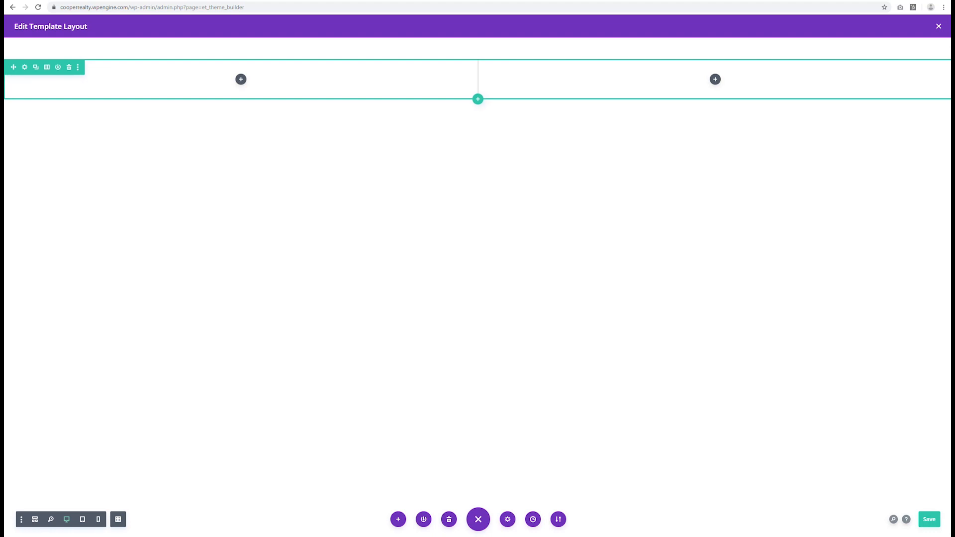
click(25, 45)
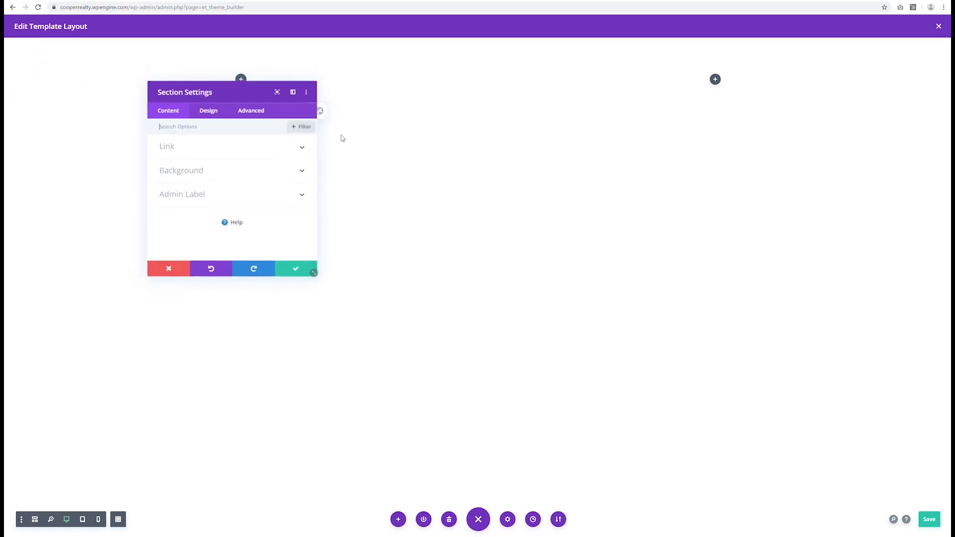
click(216, 114)
click(204, 216)
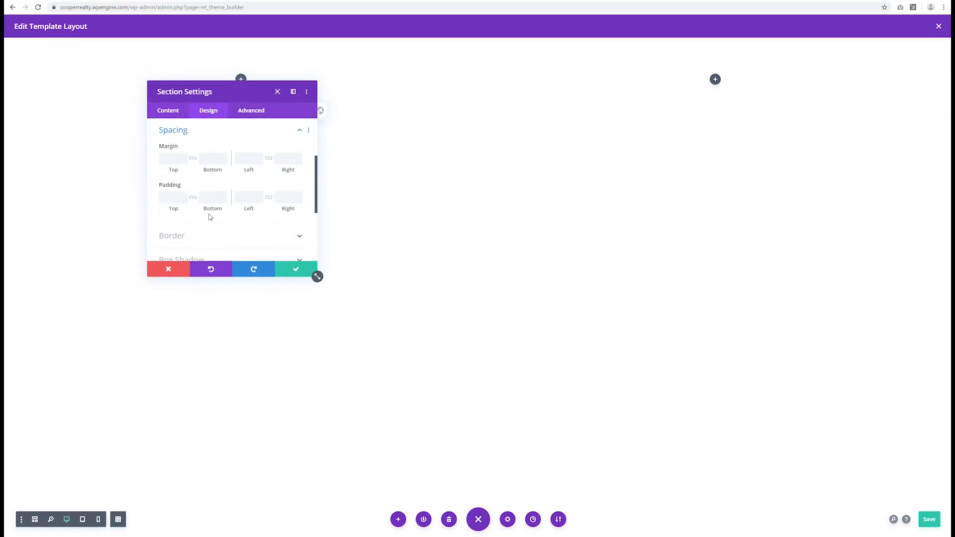
click(172, 194)
text(0)
click(213, 198)
text(0)
click(244, 197)
text(0)
click(286, 198)
text(0)
click(290, 269)
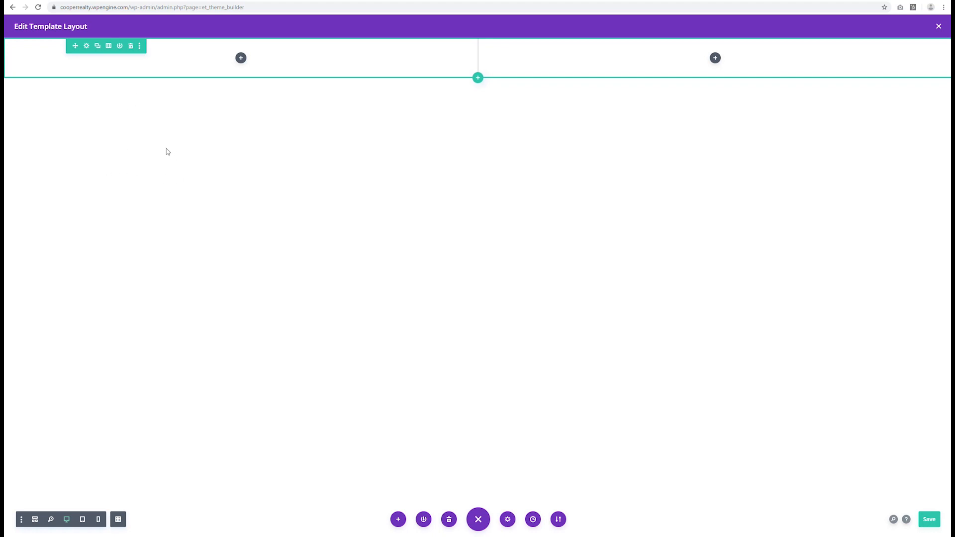
- Insert a Post Title module into the first column of the row
mouse_move(35, 48)
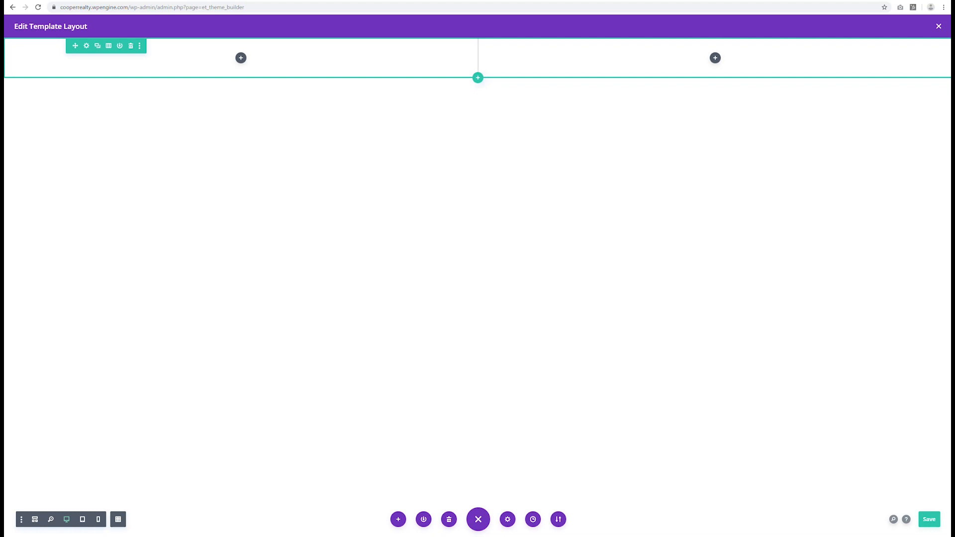
click(242, 58)
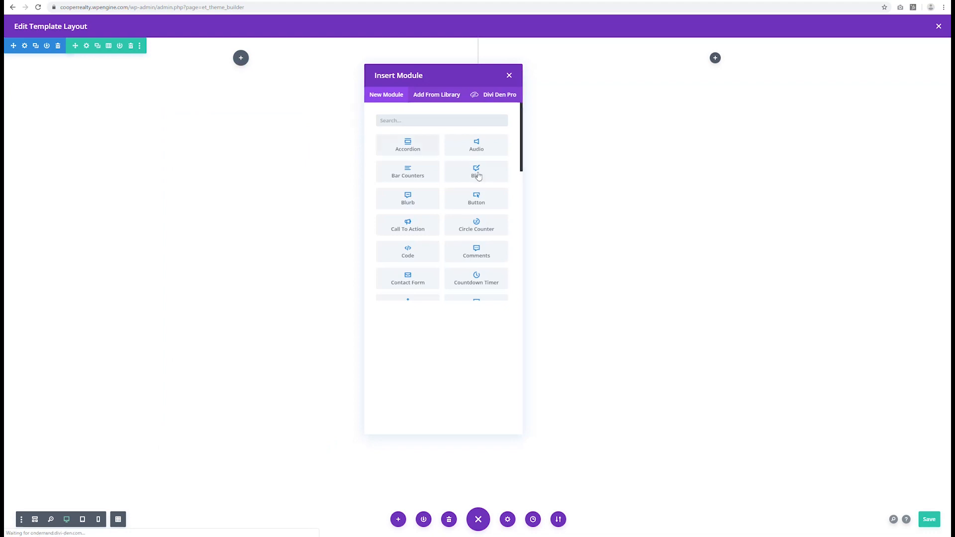
scroll(475, 207, down, 4)
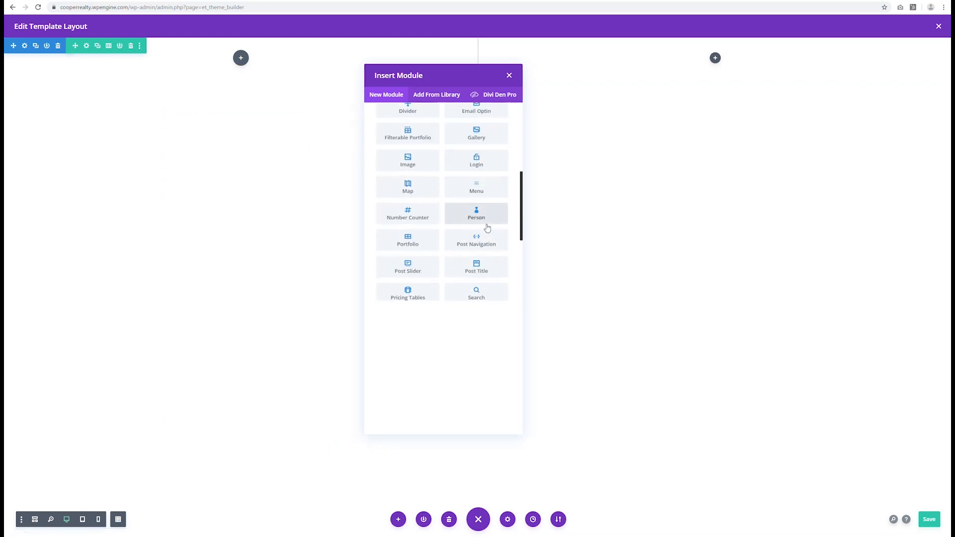
click(480, 269)
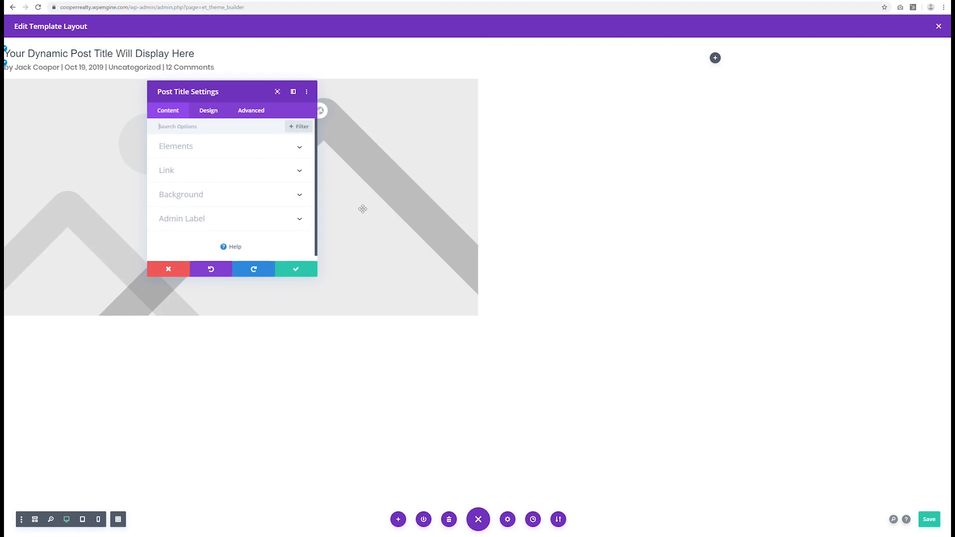
- Turn off the title and meta in the Post Title module, keeping only the featured image, and save the module
click(190, 149)
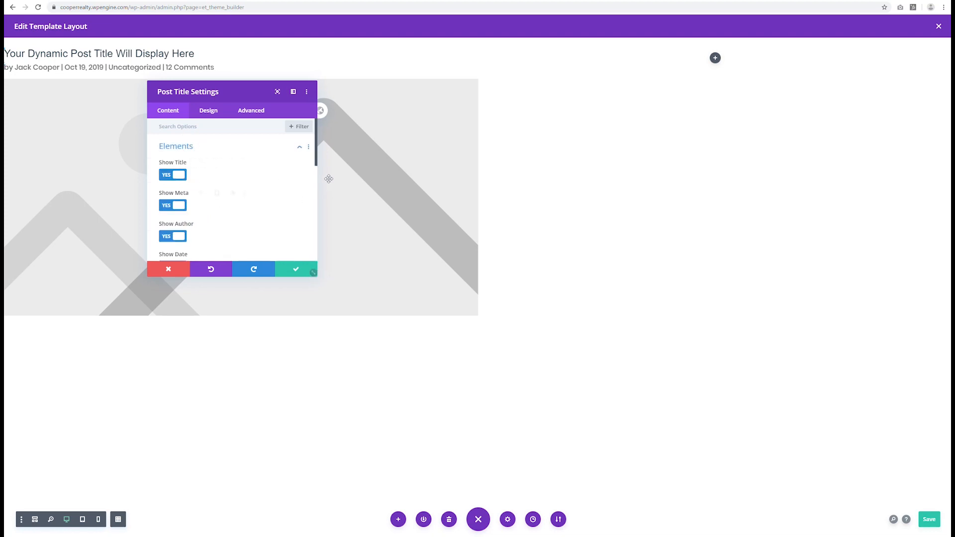
click(175, 176)
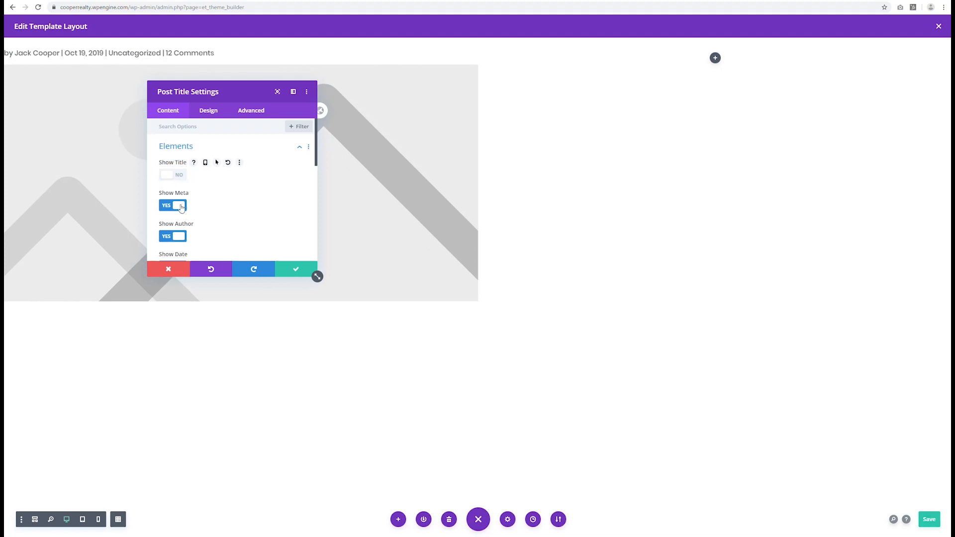
click(180, 206)
scroll(195, 219, down, 1)
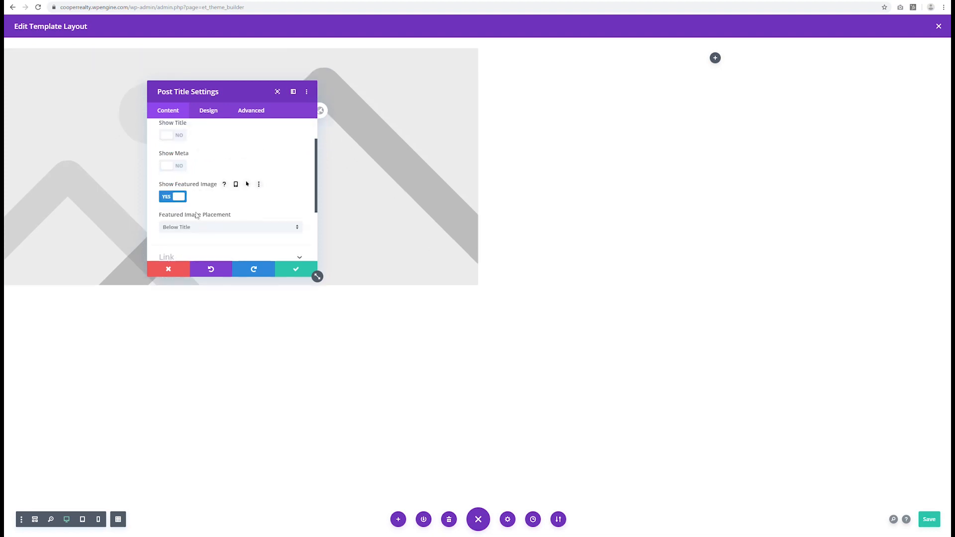
scroll(207, 192, down, 2)
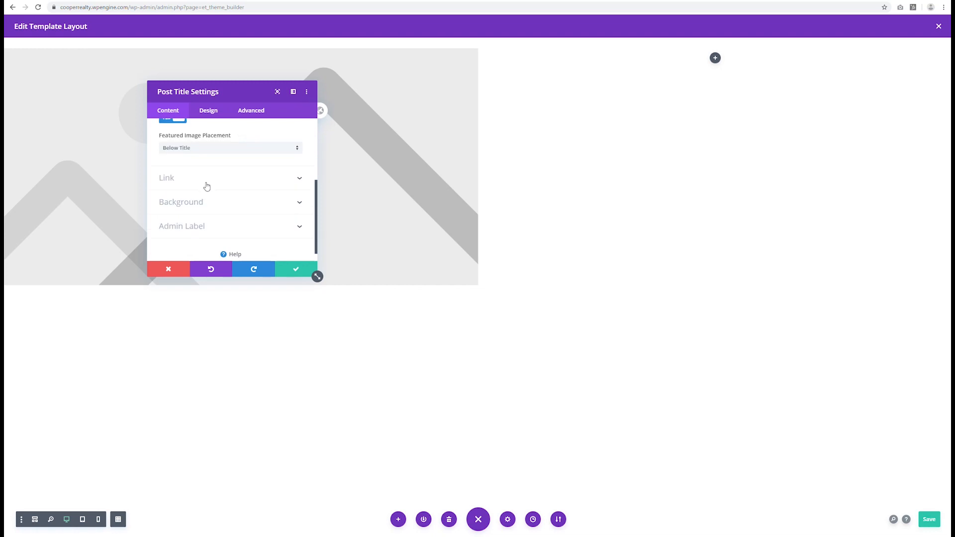
scroll(249, 188, up, 3)
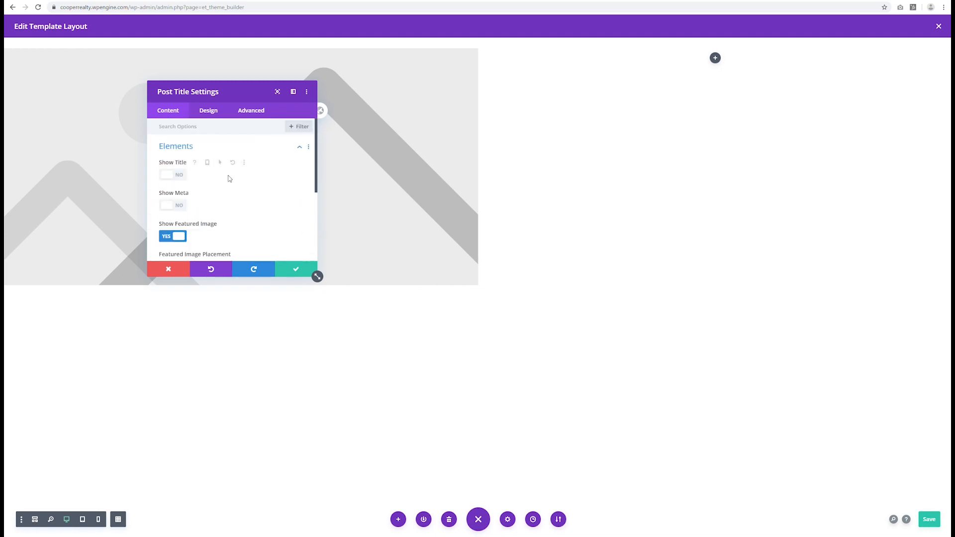
scroll(256, 218, down, 1)
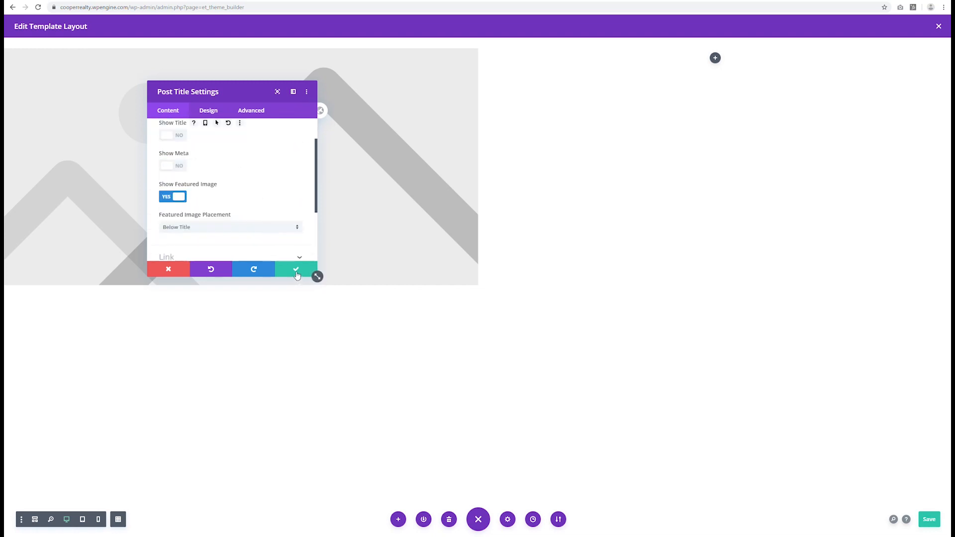
click(219, 112)
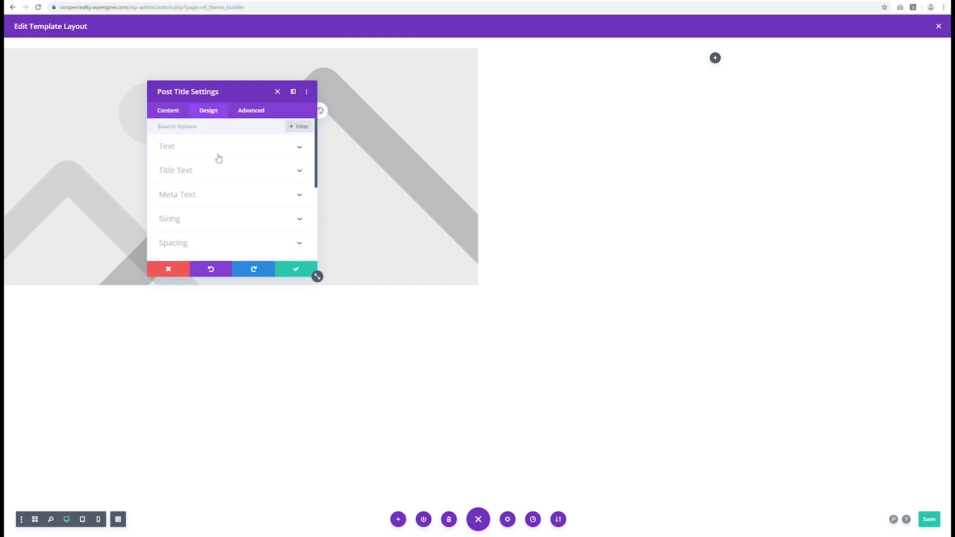
scroll(254, 219, down, 4)
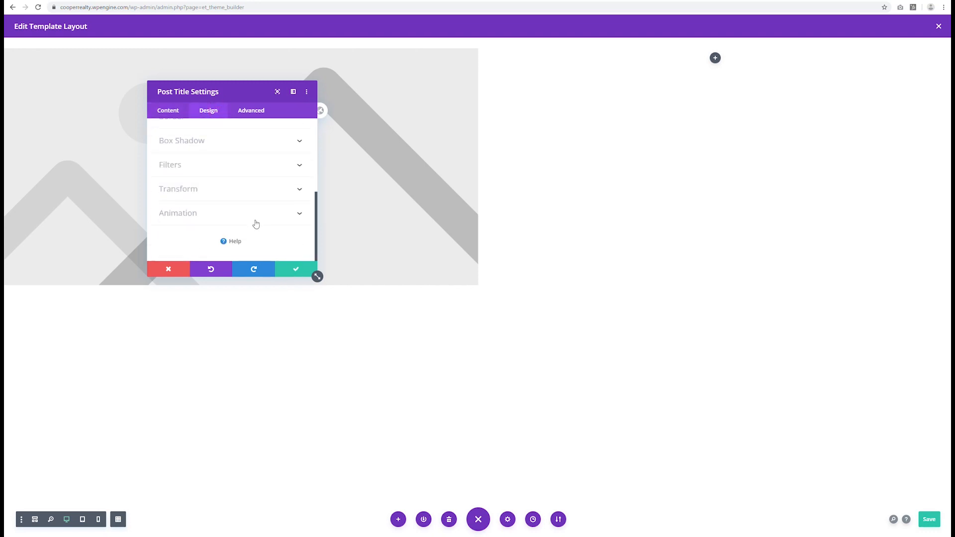
click(292, 270)
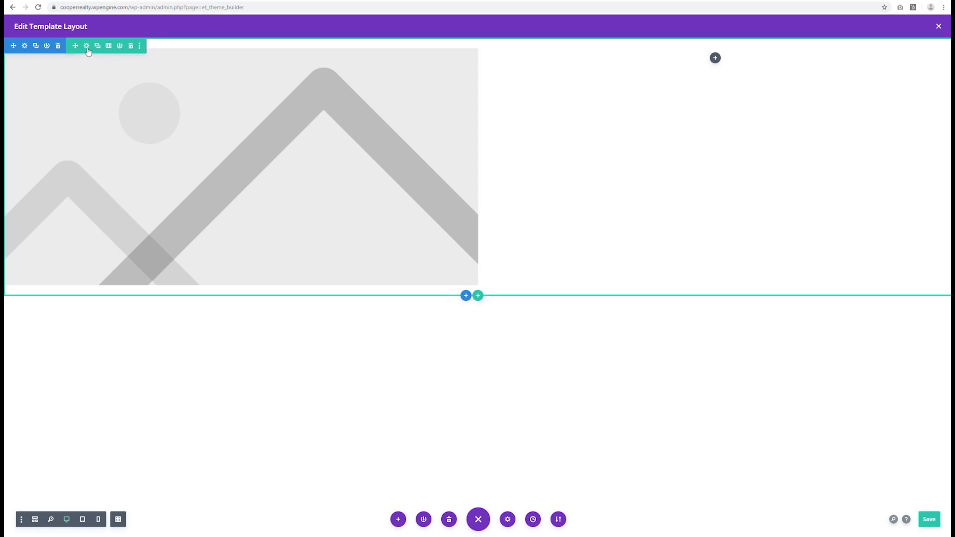
- Remove the row's top and bottom padding so the featured image has no gap above or below it
drag(273, 43, 274, 34)
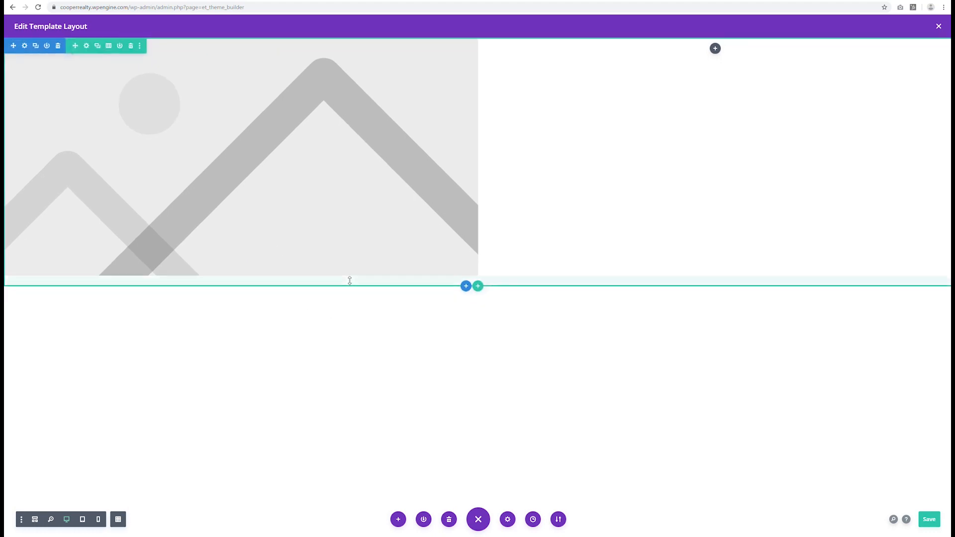
drag(350, 281, 347, 269)
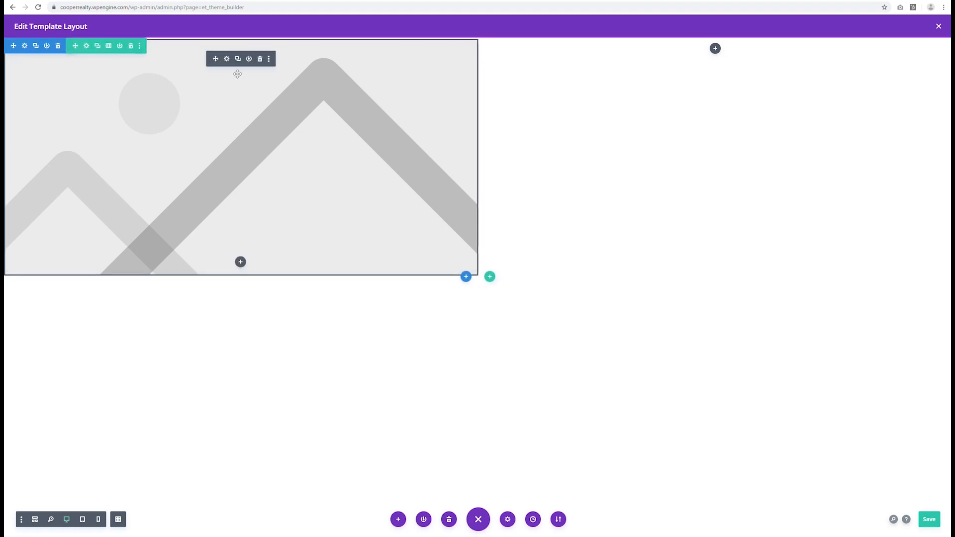
click(225, 59)
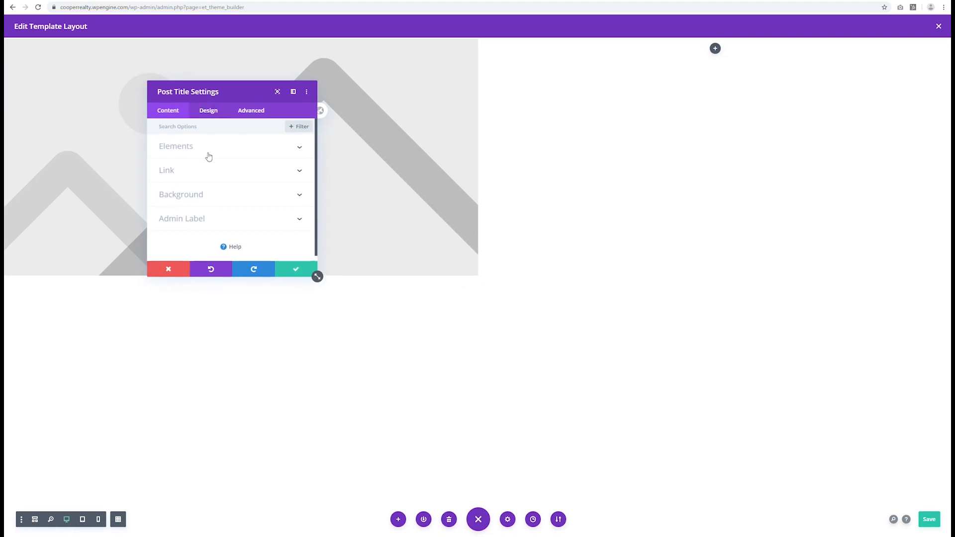
click(284, 270)
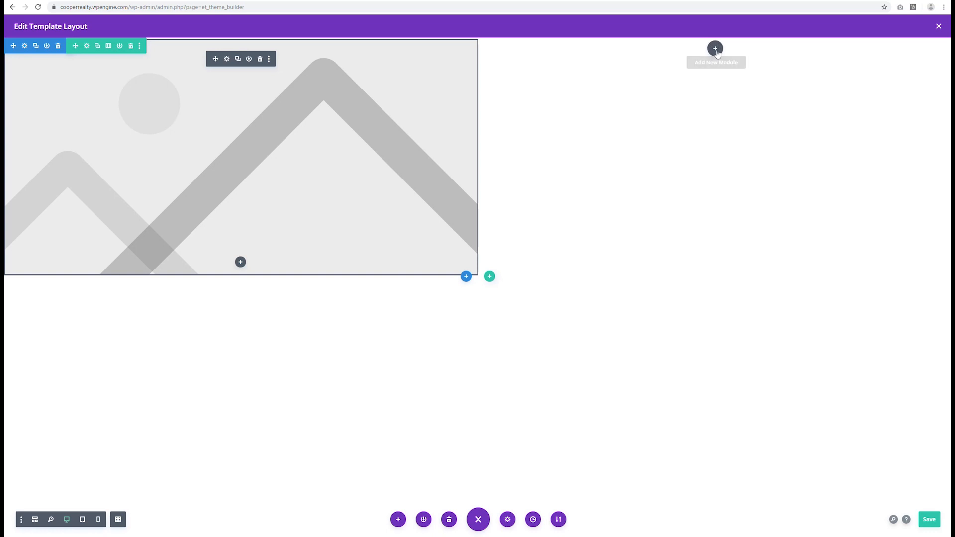
- Insert a Post Title module into the empty second column of the row
click(715, 49)
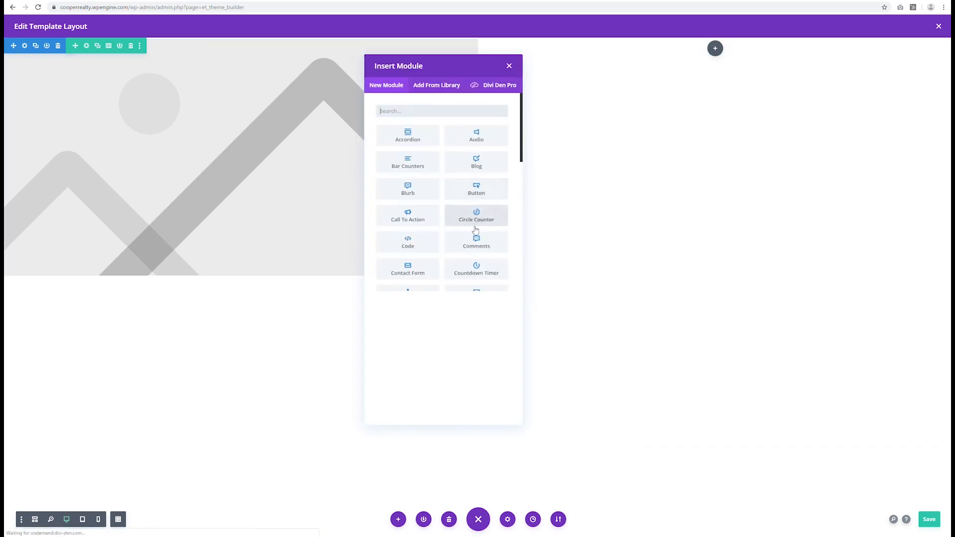
scroll(470, 232, down, 5)
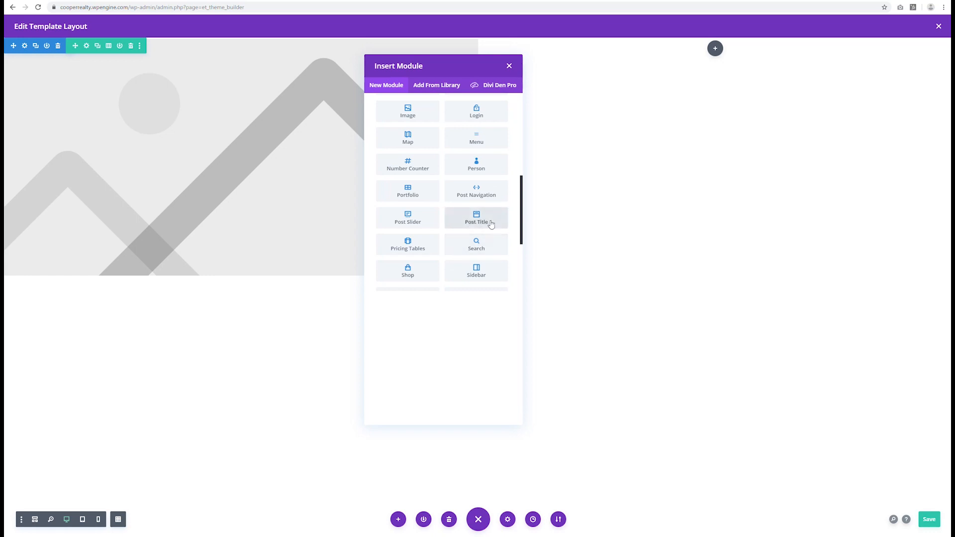
click(491, 225)
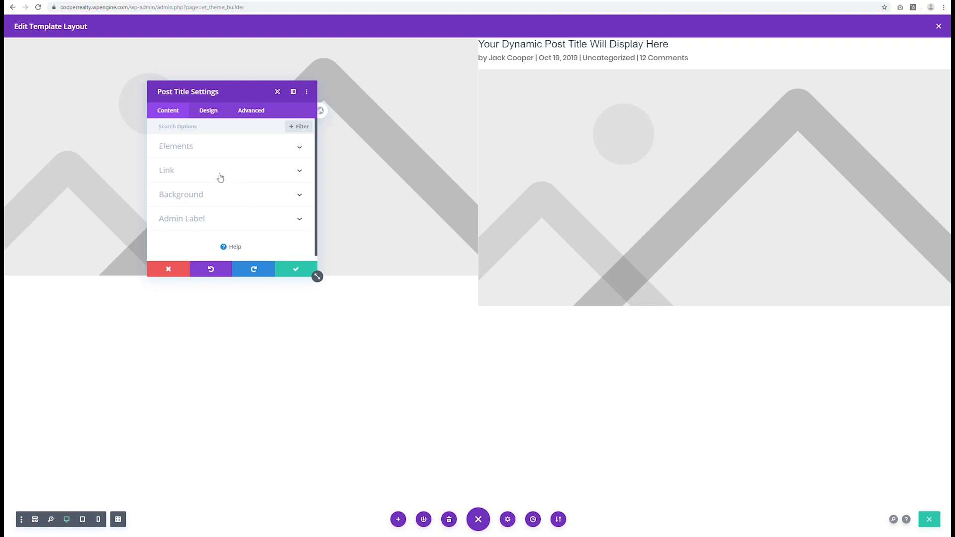
- Turn off the meta and featured image in the second column's Post Title module, keeping only the title, and save the module
click(217, 148)
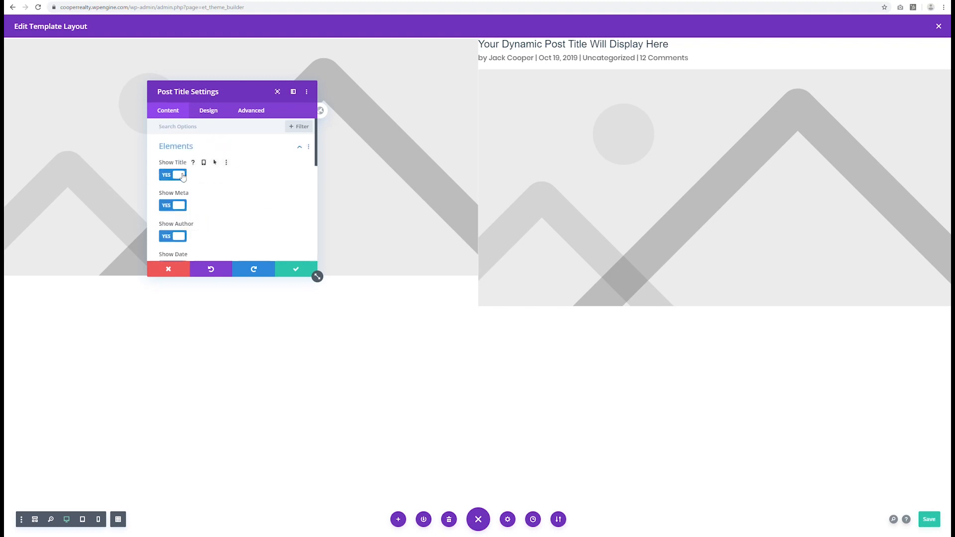
scroll(204, 205, down, 2)
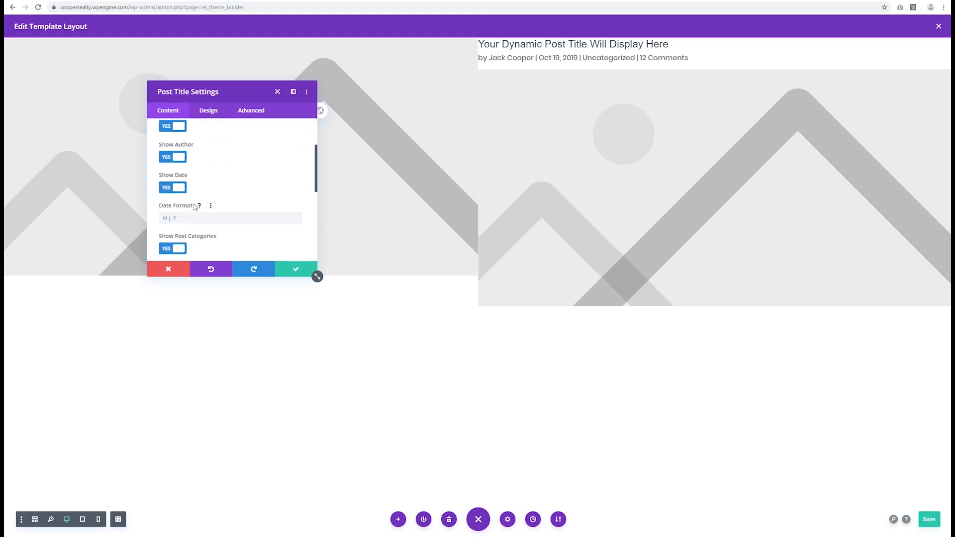
scroll(194, 206, up, 3)
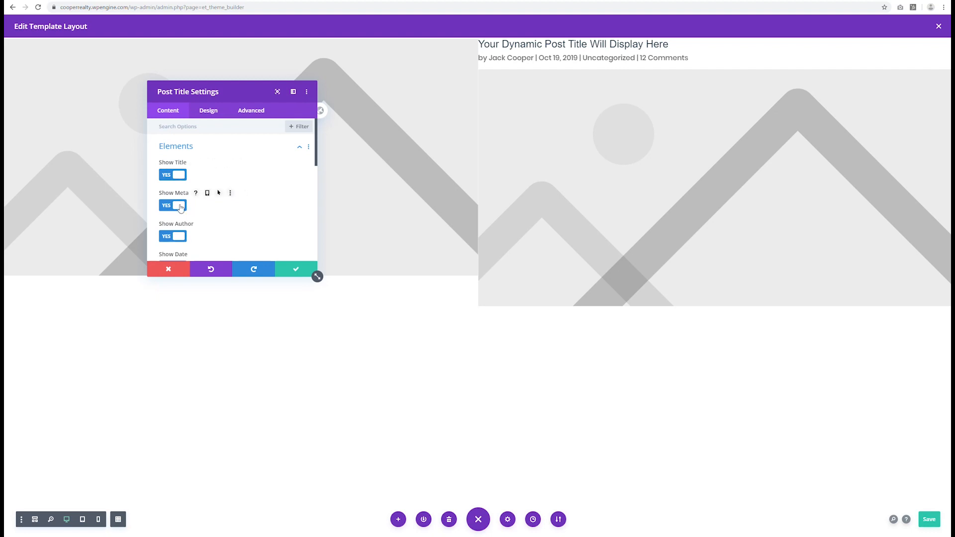
click(180, 207)
click(182, 237)
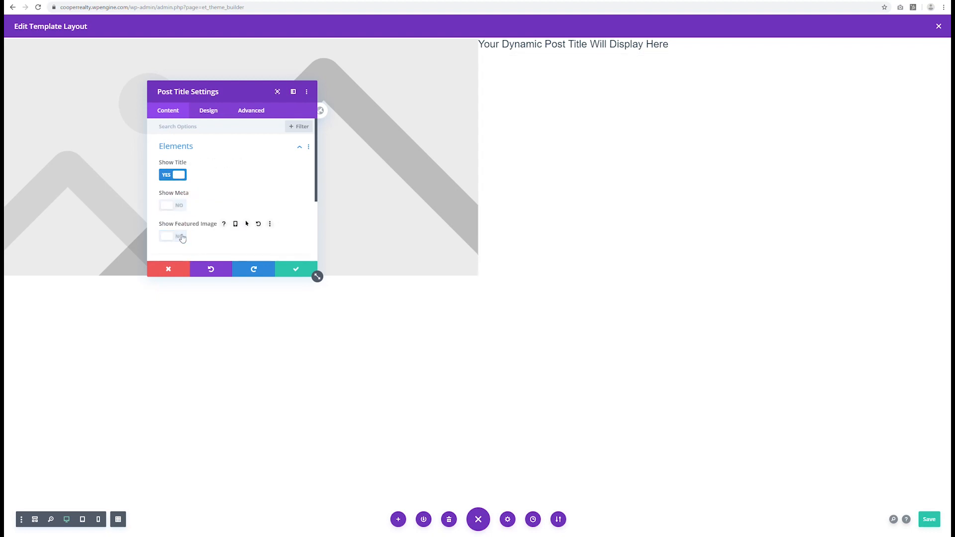
scroll(199, 235, down, 3)
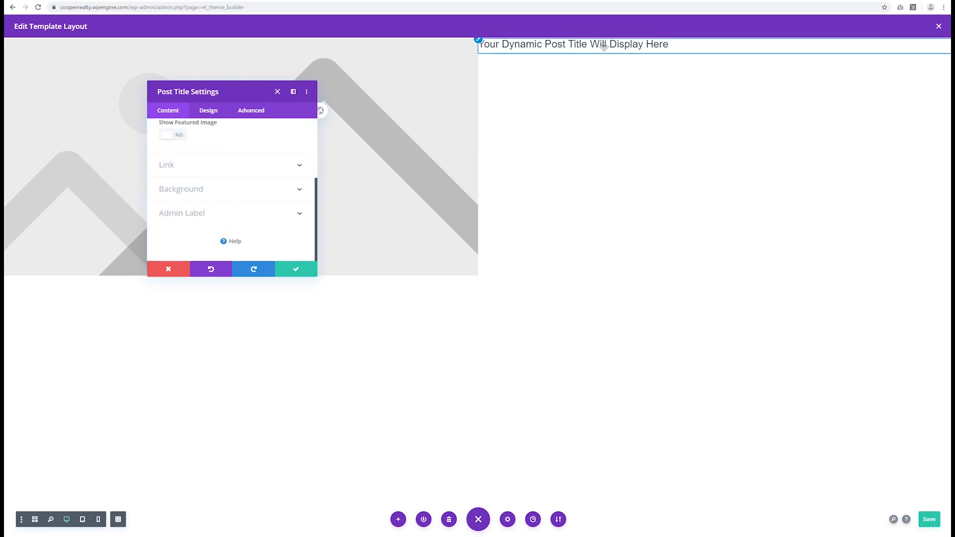
click(295, 272)
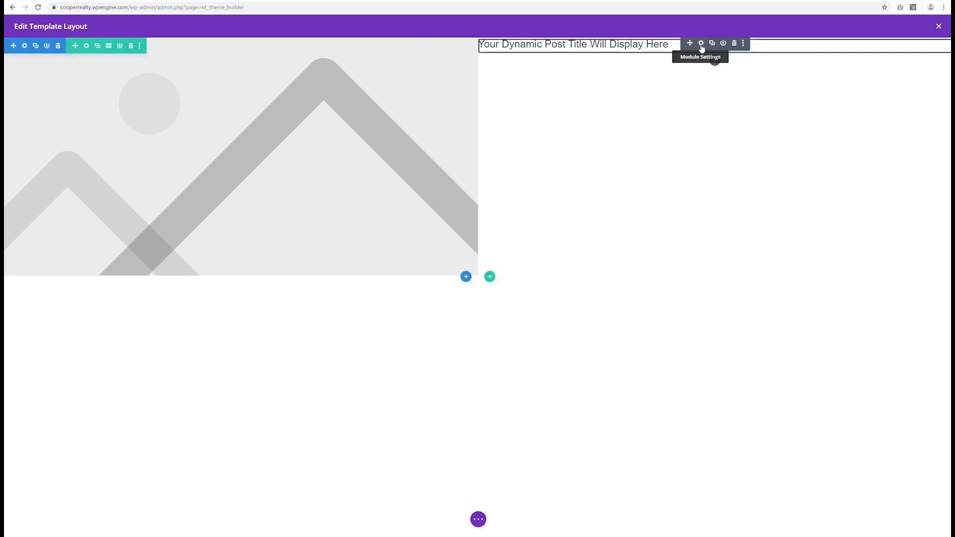
- Assign the CSS class script-blog to the second column's Post Title module
click(701, 44)
click(254, 114)
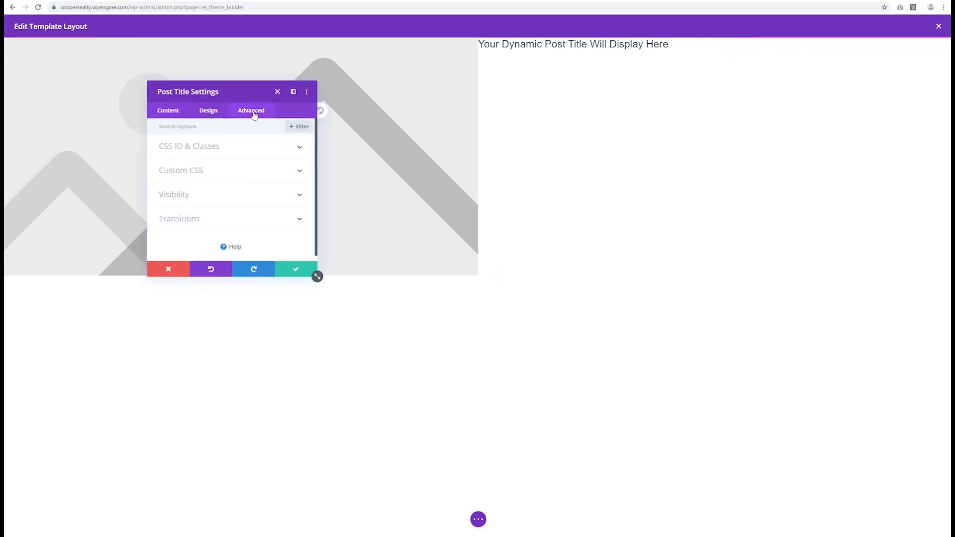
click(214, 152)
click(199, 206)
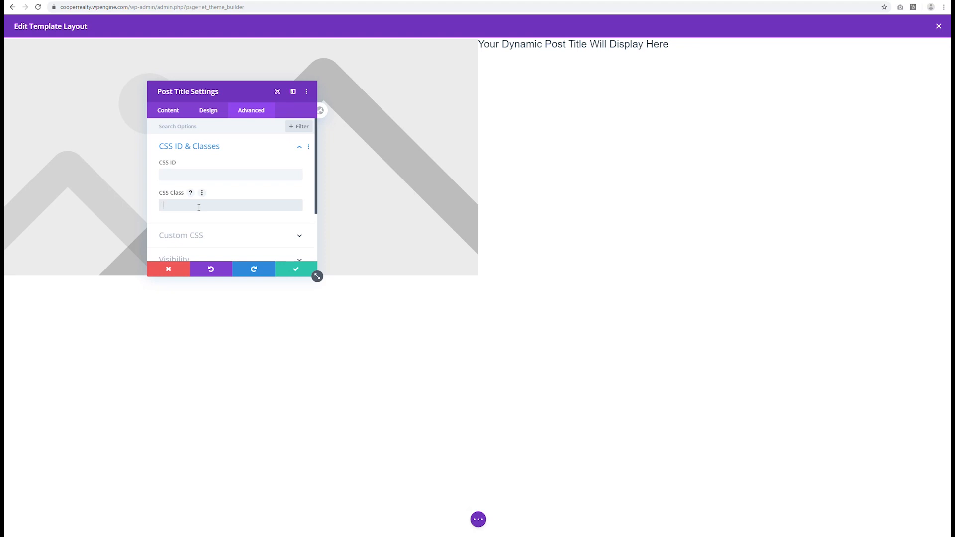
text(script-blog)
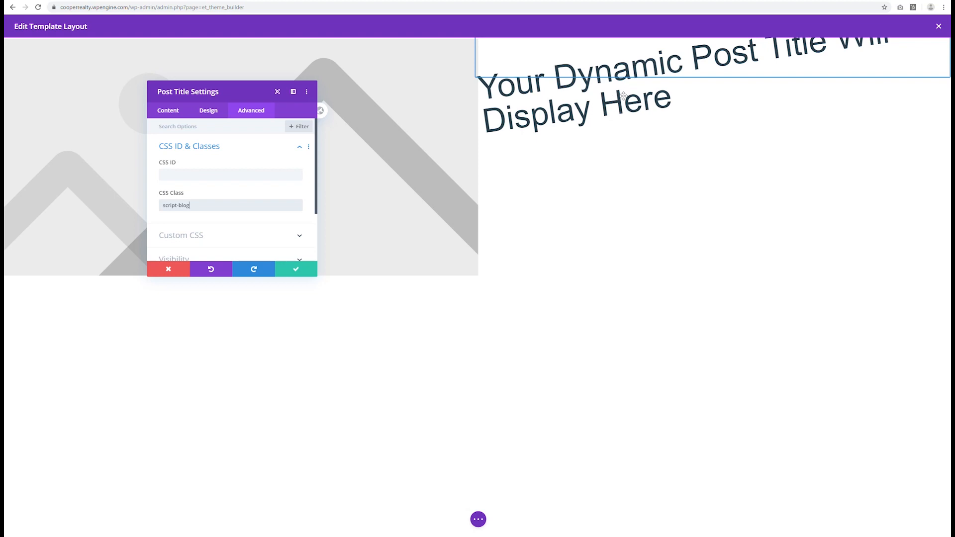
- Set the left margin of the second column's Post Title module to -1rem
click(215, 113)
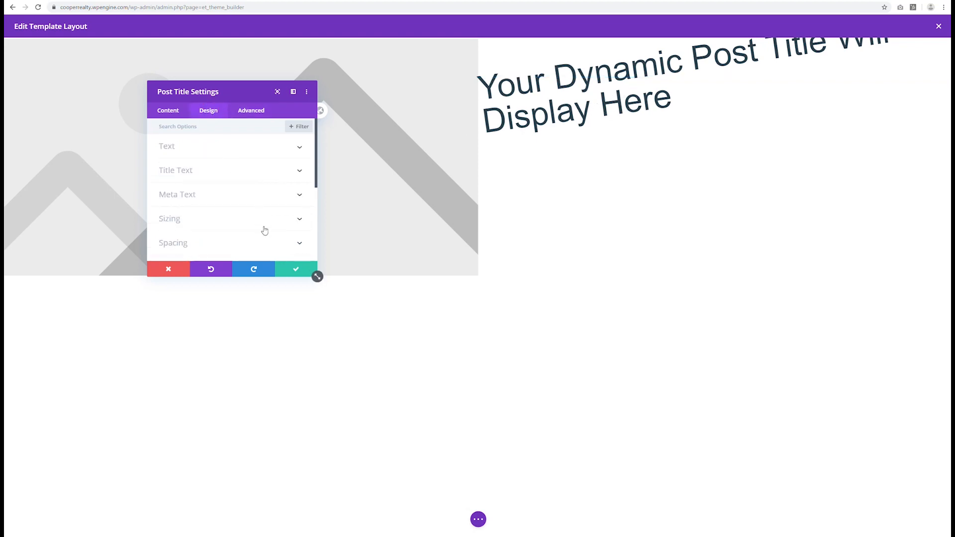
scroll(217, 193, down, 1)
click(209, 201)
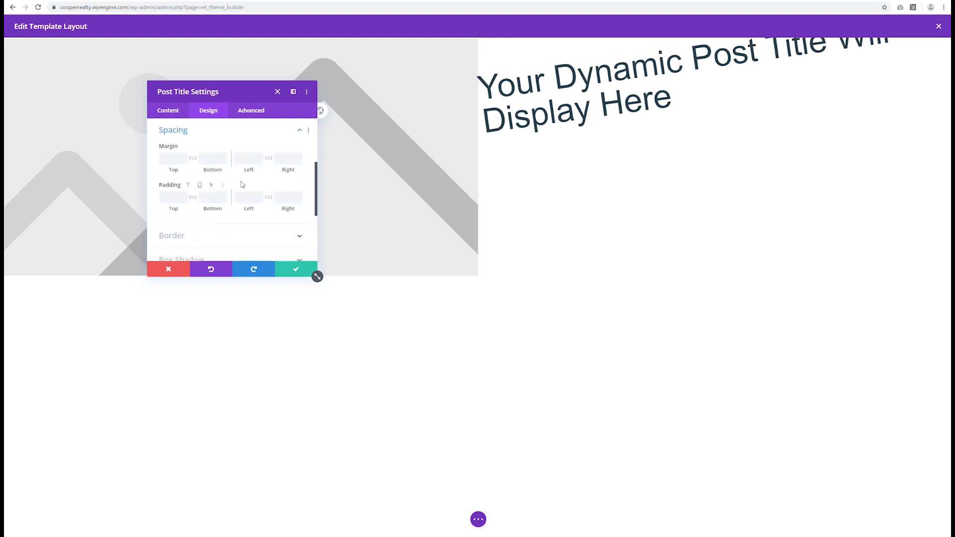
click(246, 162)
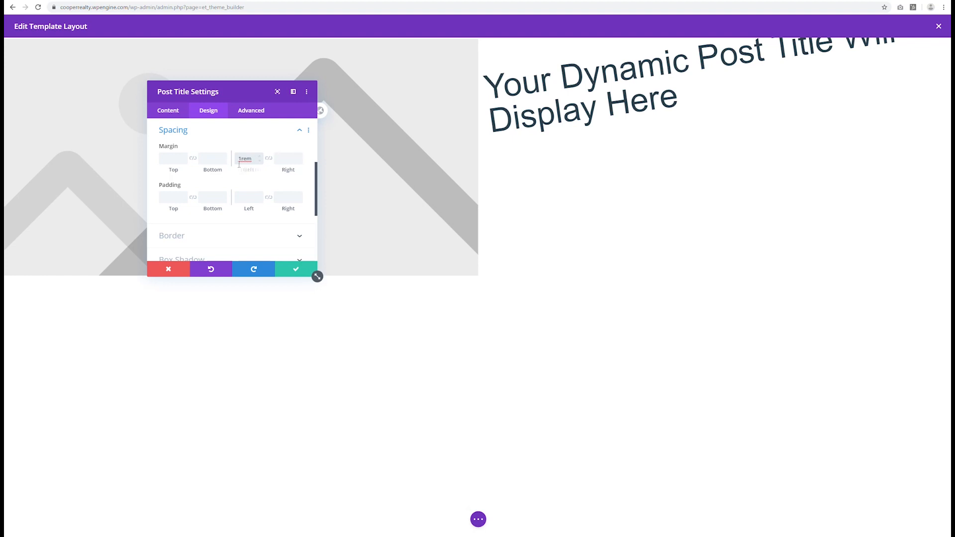
drag(252, 160, 242, 161)
key(BackSpace)
key(F12)
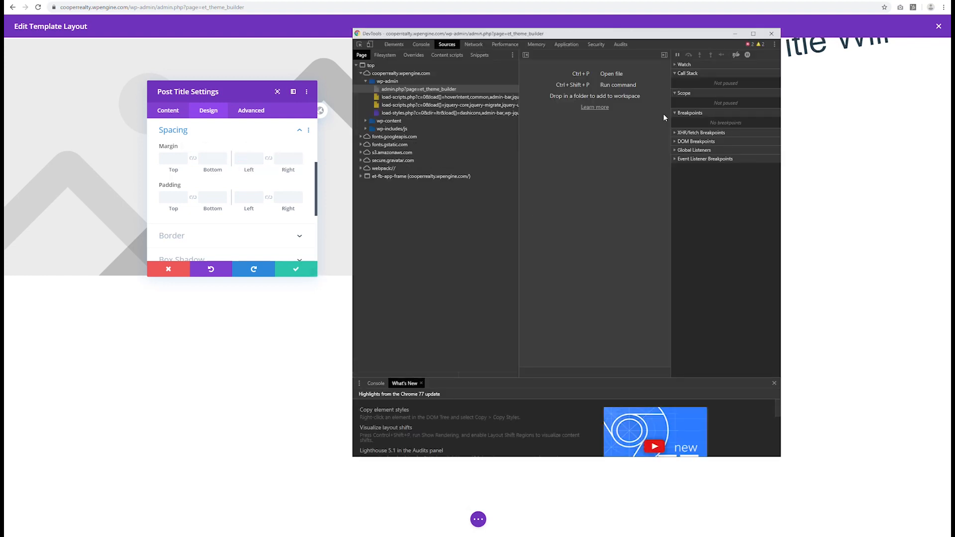
click(771, 34)
click(254, 162)
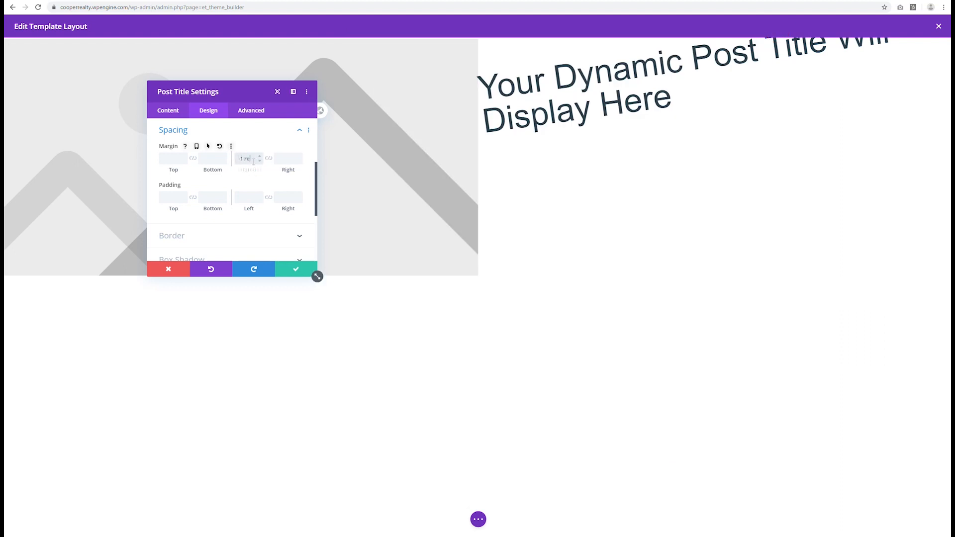
text(-1rem)
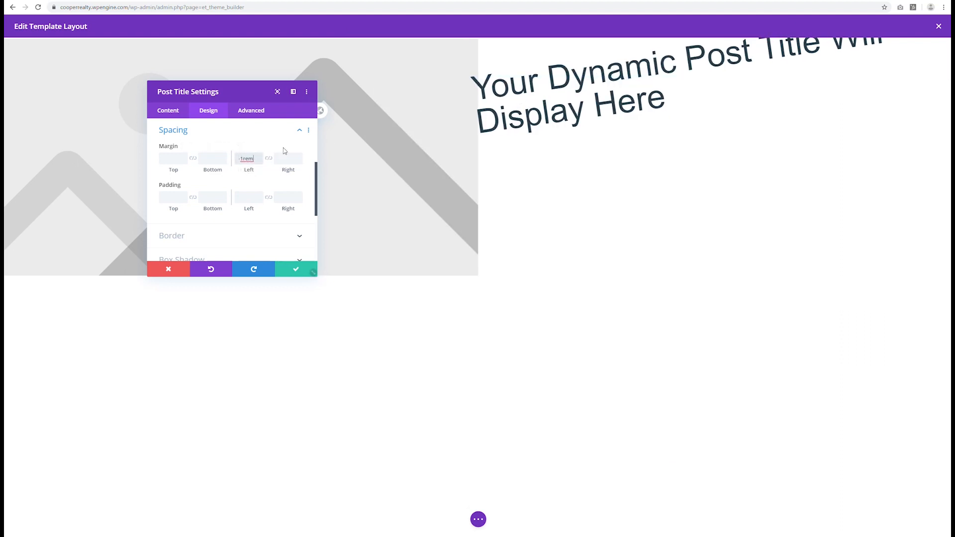
- Shift the post title further over the featured image by changing its left margin to -2rem
click(259, 158)
click(260, 162)
click(260, 163)
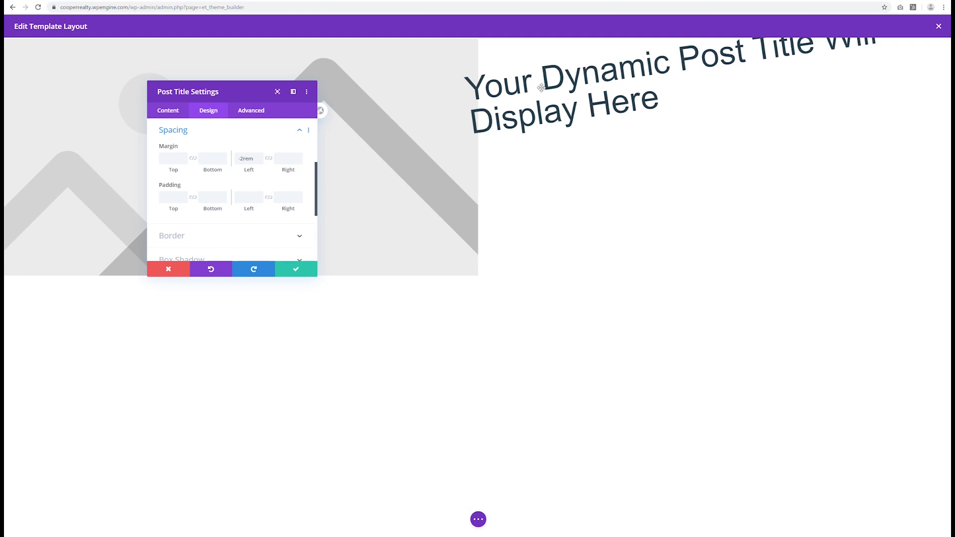
click(263, 158)
key(Down)
key(Down)
key(Down)
key(Down)
key(Up)
key(Up)
key(Up)
key(Up)
- Set the post title's top margin to 10rem to move it down beside the featured image
click(177, 161)
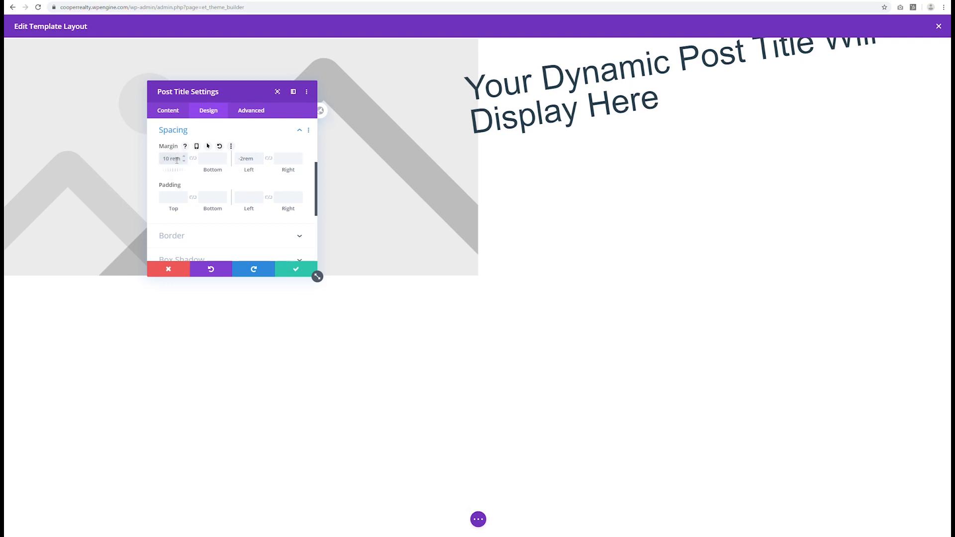
key(BackSpace)
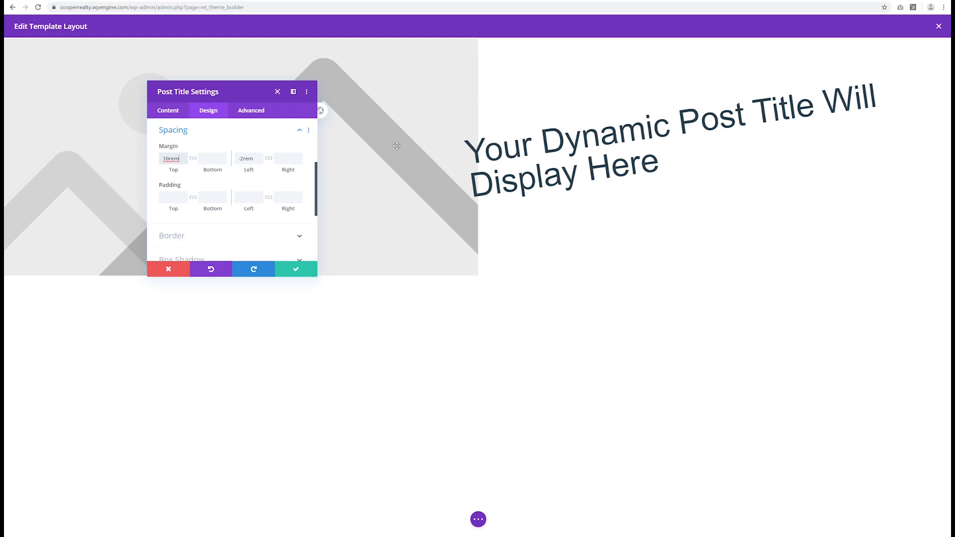
click(184, 160)
click(184, 161)
click(183, 156)
click(183, 157)
click(184, 157)
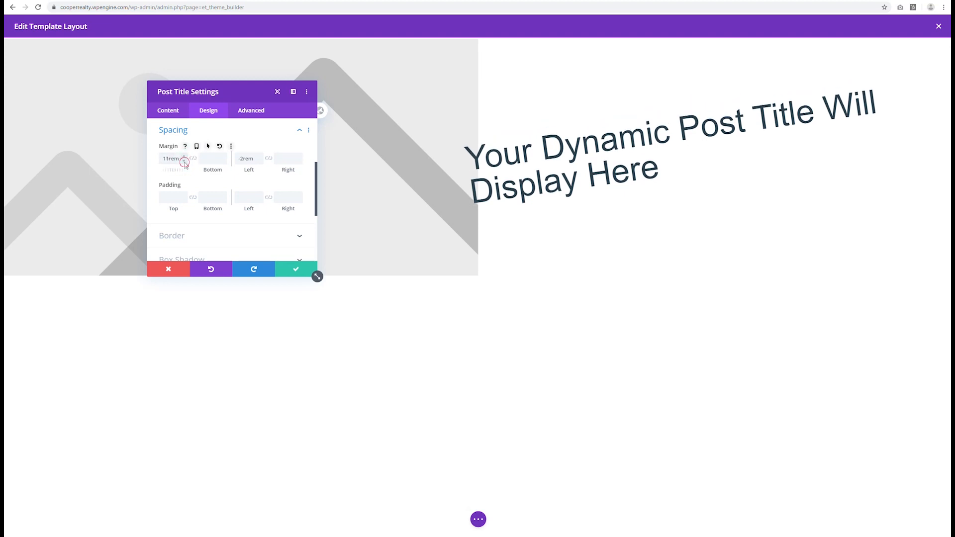
click(184, 162)
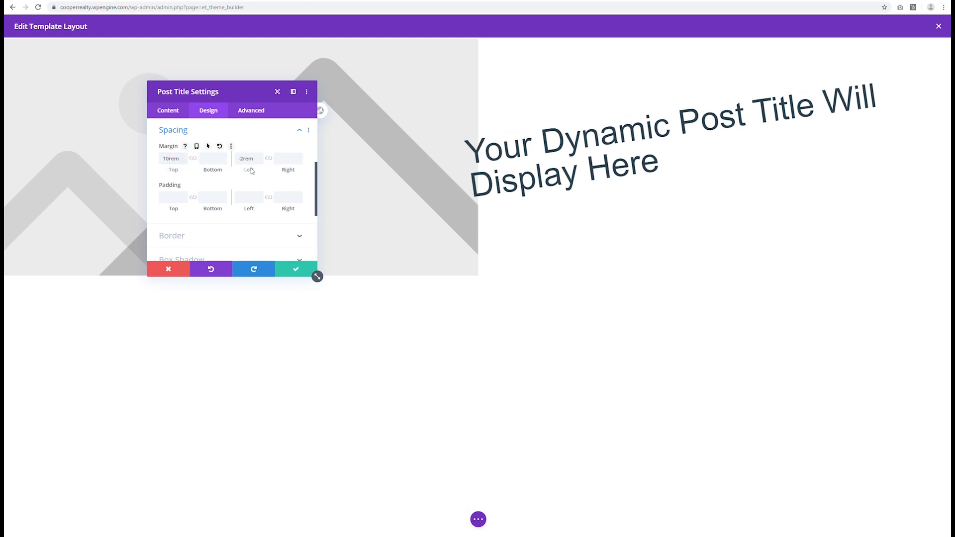
- Save the Post Title module's settings and save the template layout
click(294, 270)
click(472, 522)
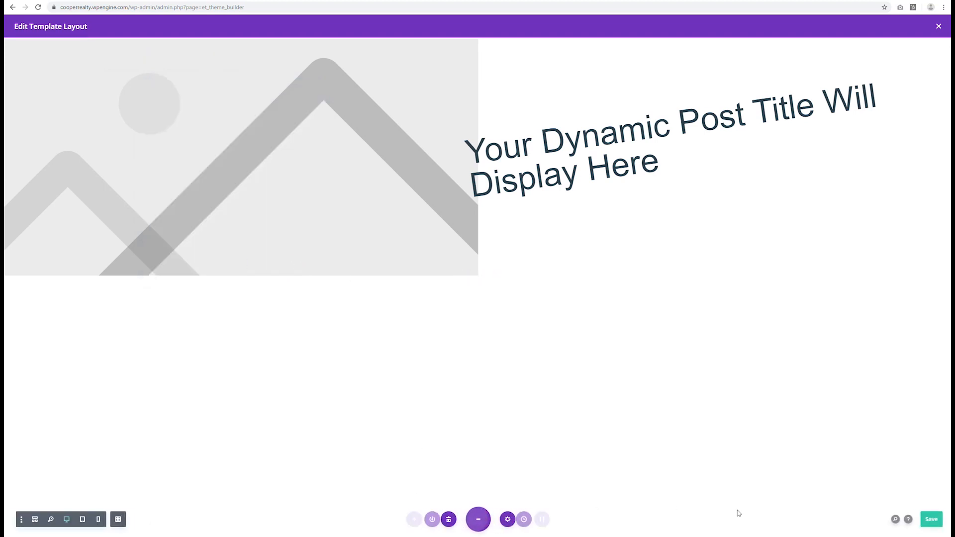
click(930, 519)
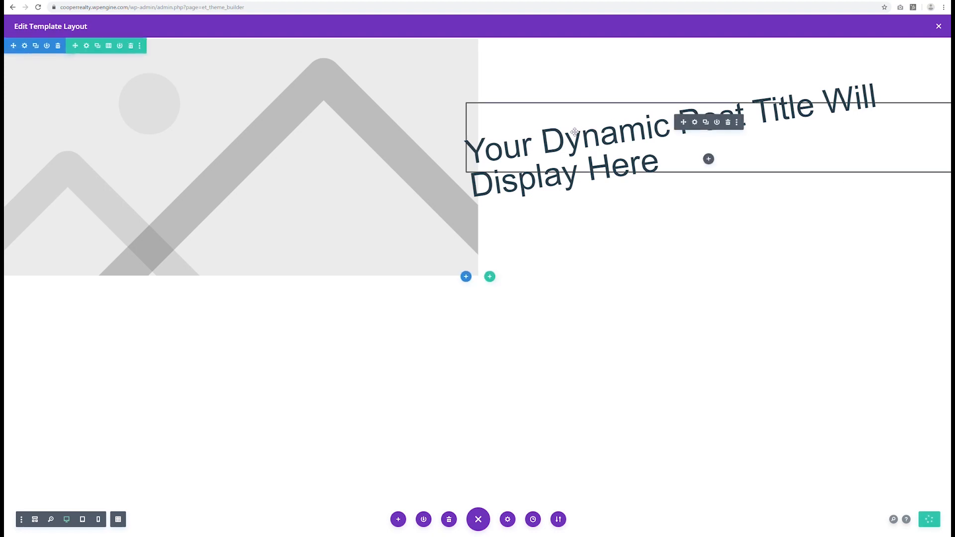
- Insert another Post Title module below the large post title in the second column
click(709, 159)
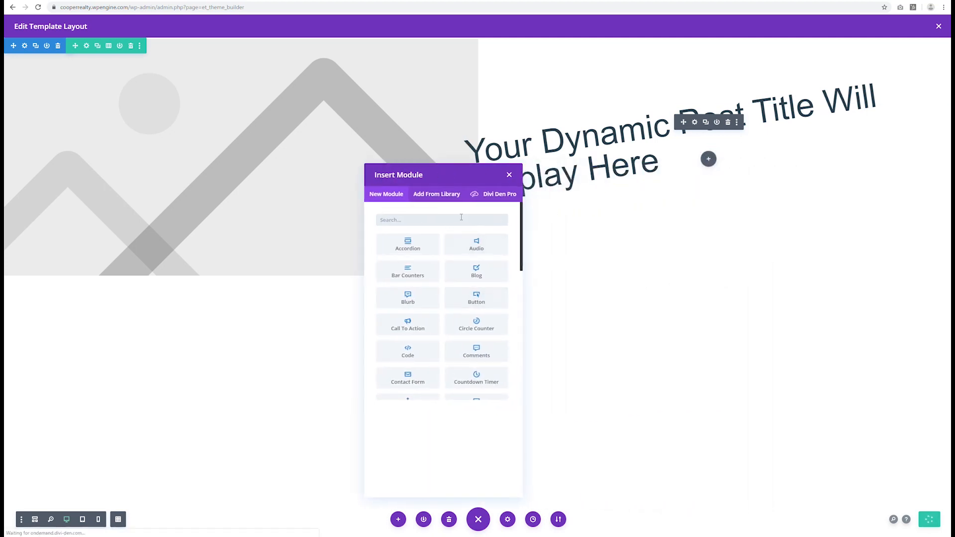
text(post)
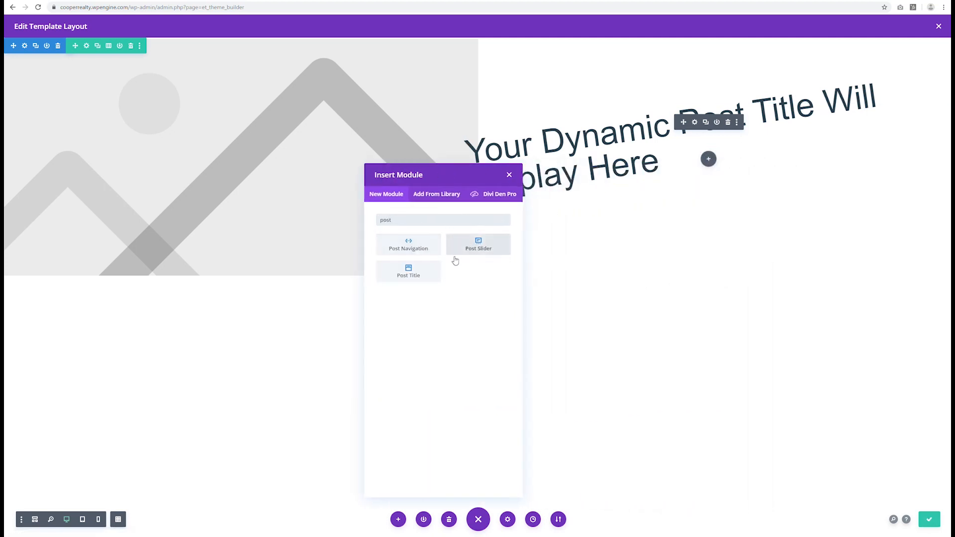
click(416, 277)
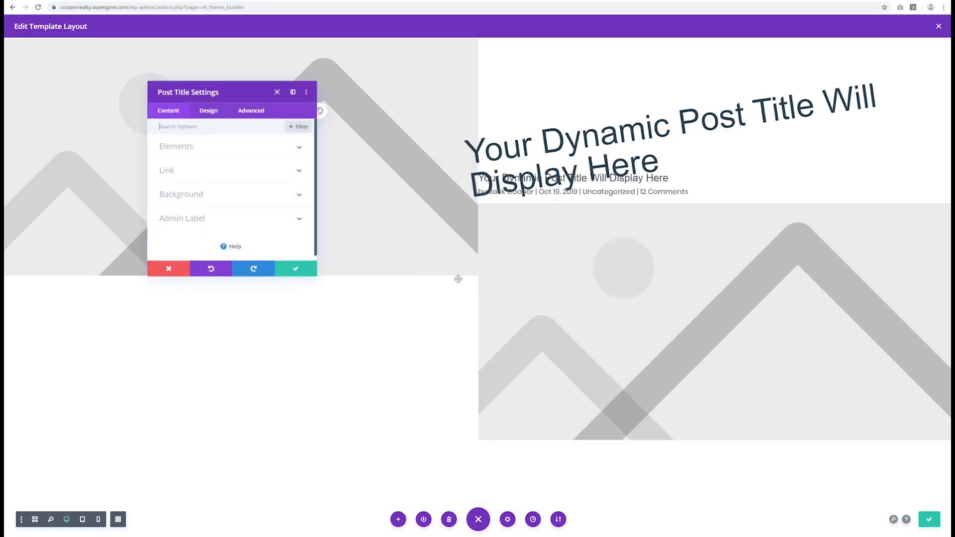
- Turn off the title and featured image in the new Post Title module, keeping only the meta
click(193, 152)
click(179, 175)
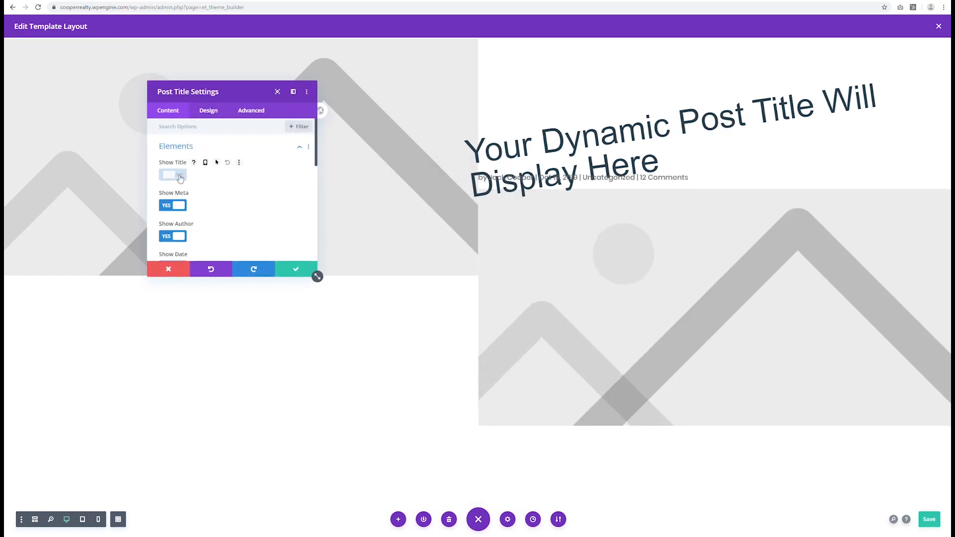
scroll(180, 187, down, 1)
scroll(180, 225, down, 3)
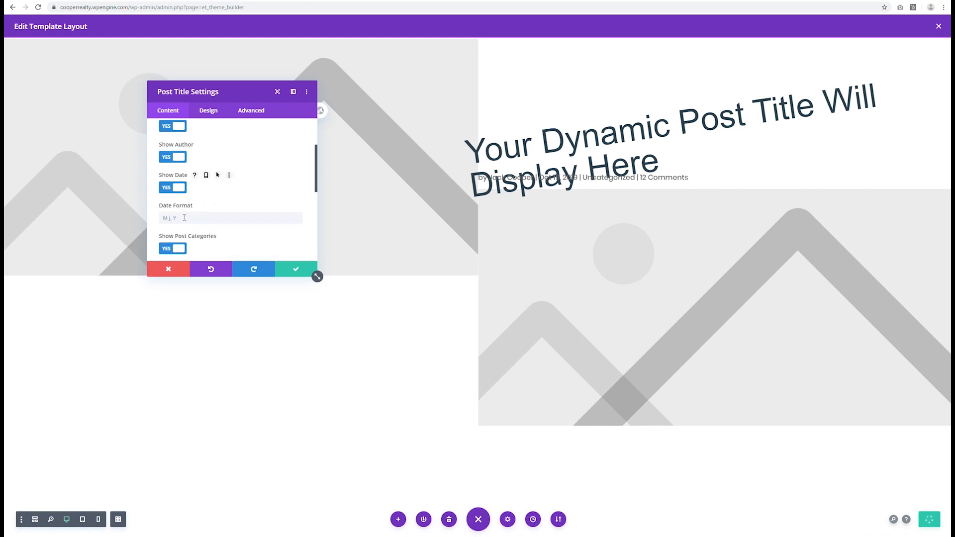
click(187, 231)
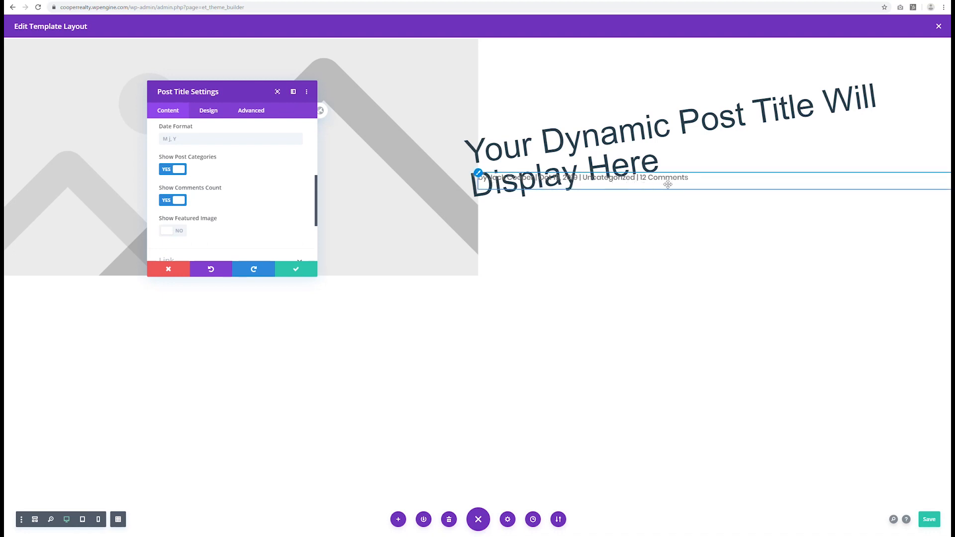
- Colour the second Post Title module's meta text red and align it to the right
click(180, 201)
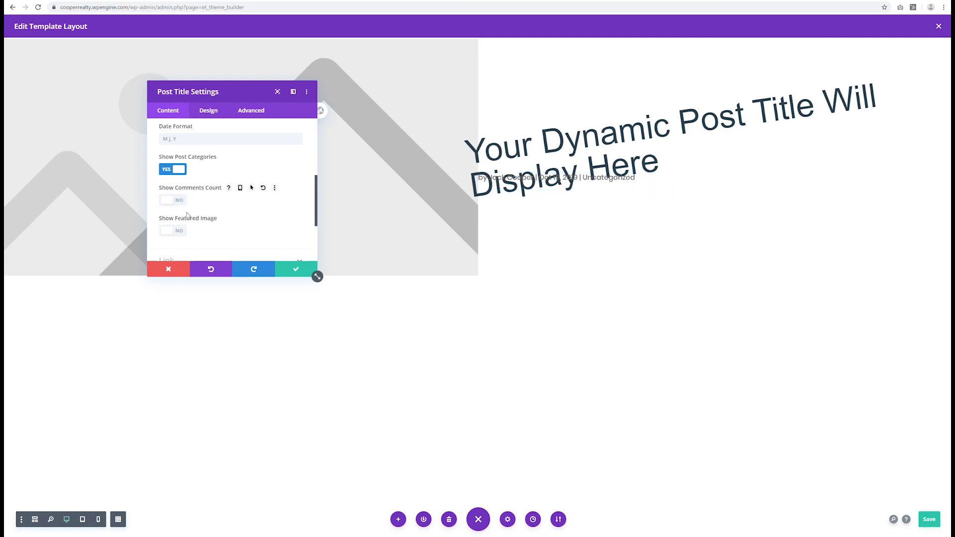
click(178, 200)
click(209, 115)
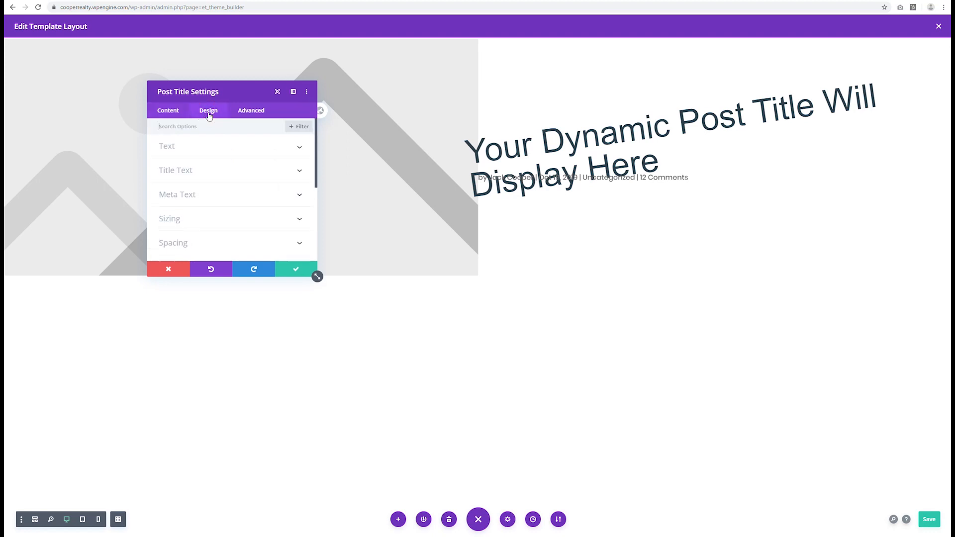
click(209, 196)
scroll(209, 197, down, 1)
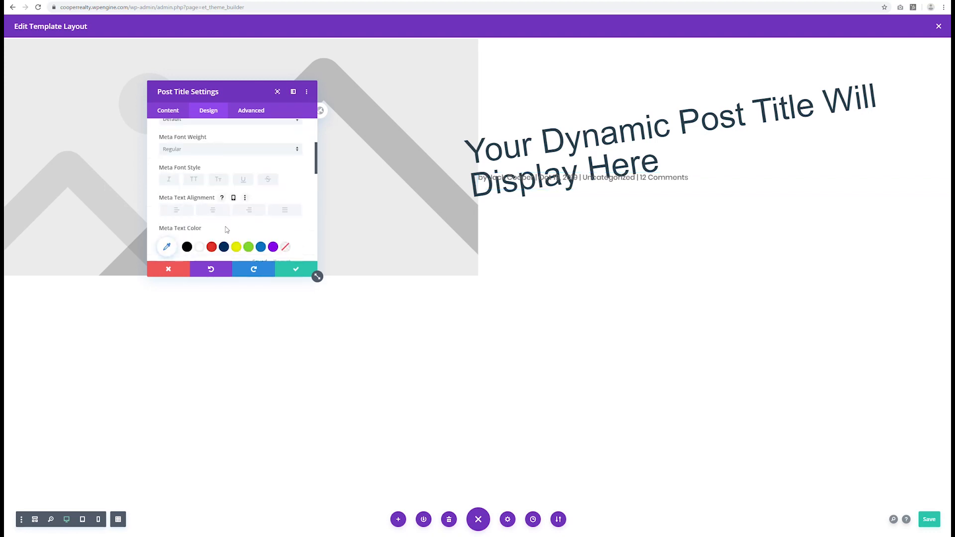
click(212, 247)
click(254, 214)
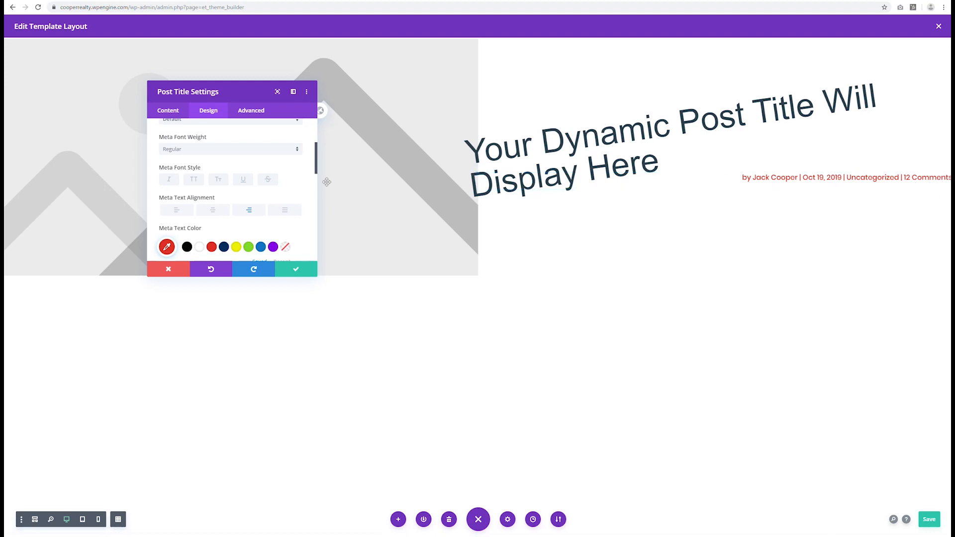
- Set the meta module's right padding to 50px and save the module's settings
scroll(222, 194, down, 10)
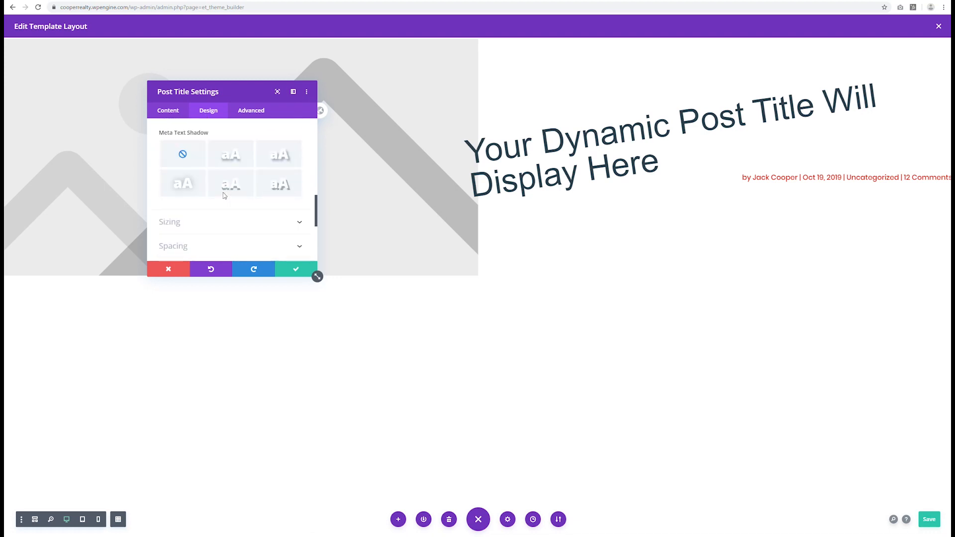
click(219, 202)
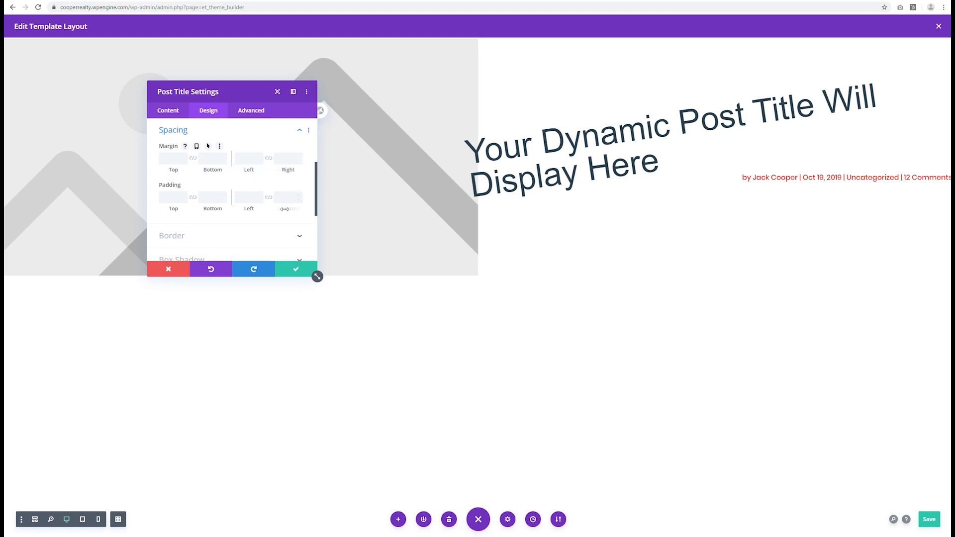
drag(286, 209, 309, 208)
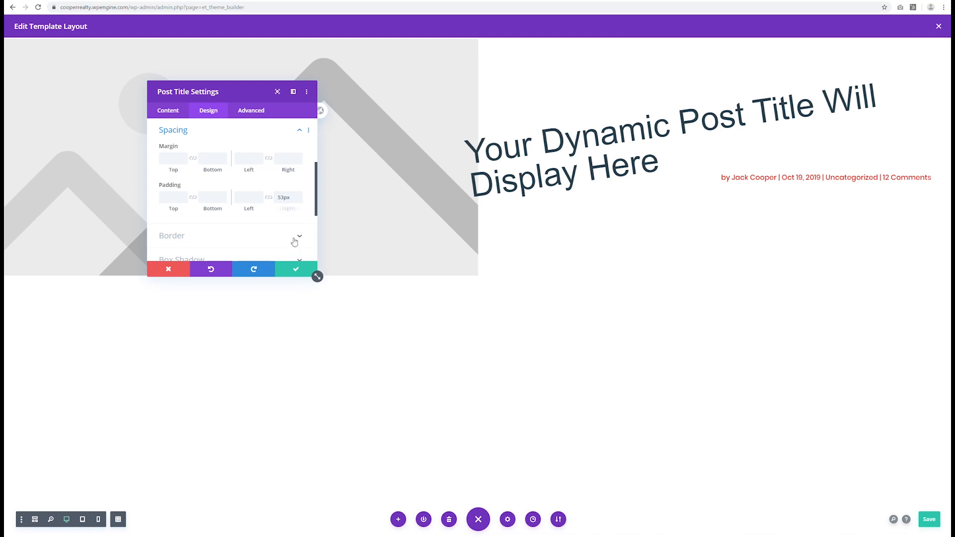
drag(292, 210, 291, 209)
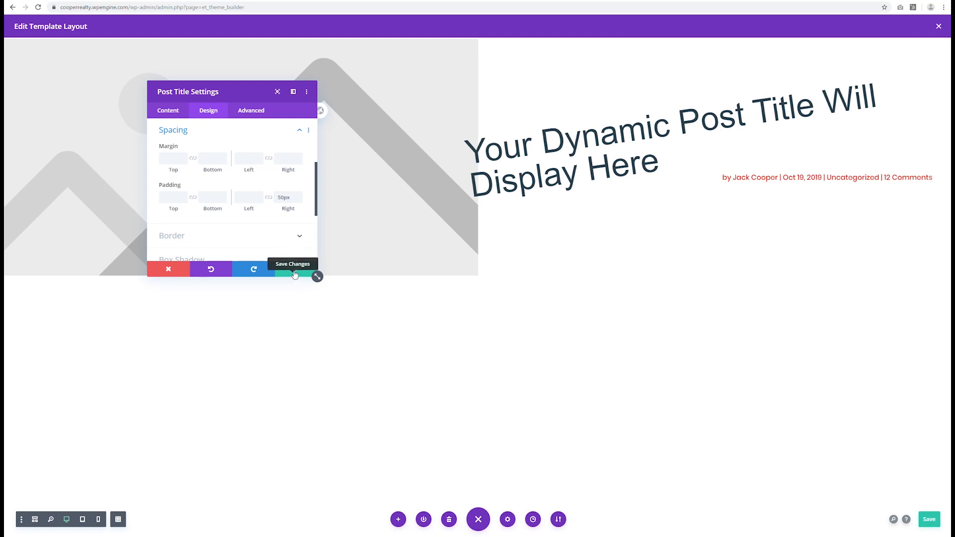
click(293, 269)
- Set the large post title's font to the custom font Quentin, then save the module and the template layout
click(695, 123)
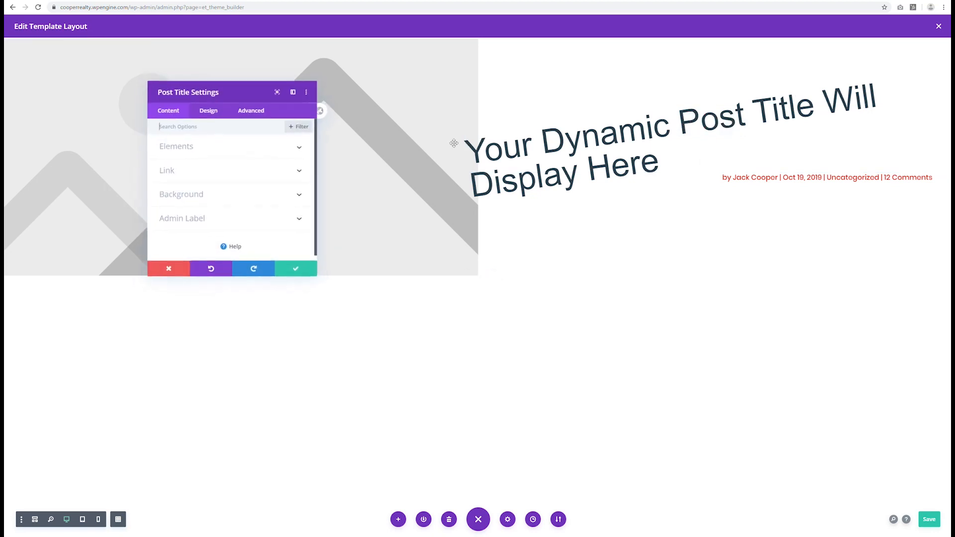
click(211, 112)
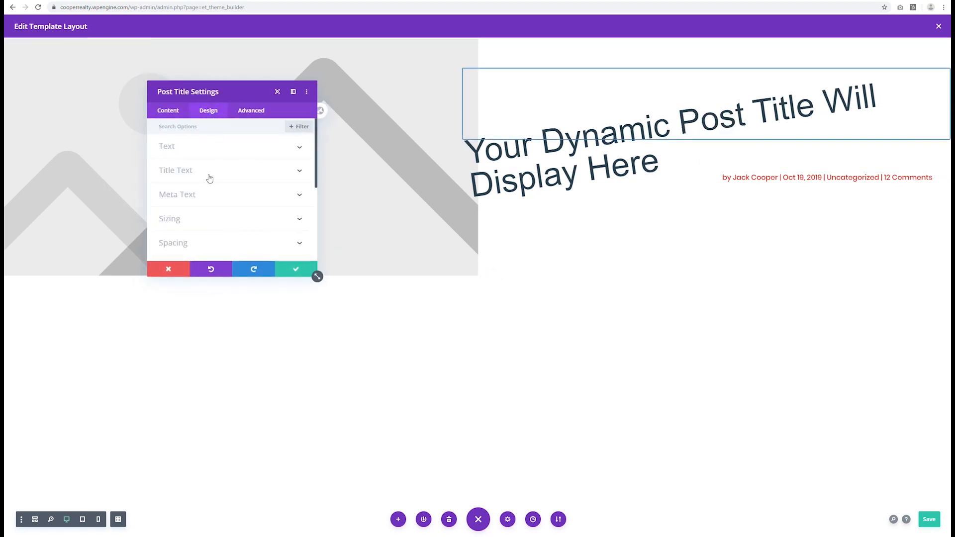
click(202, 170)
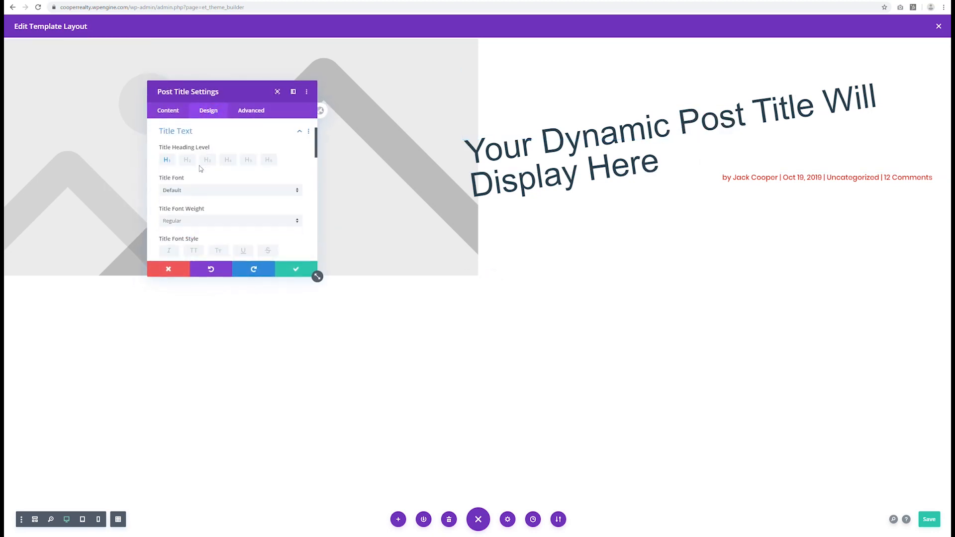
click(188, 189)
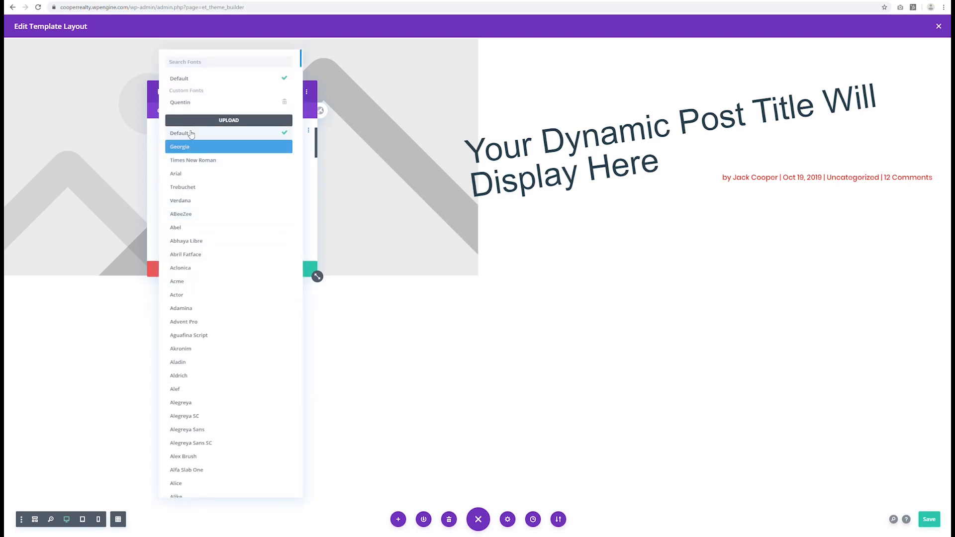
click(192, 105)
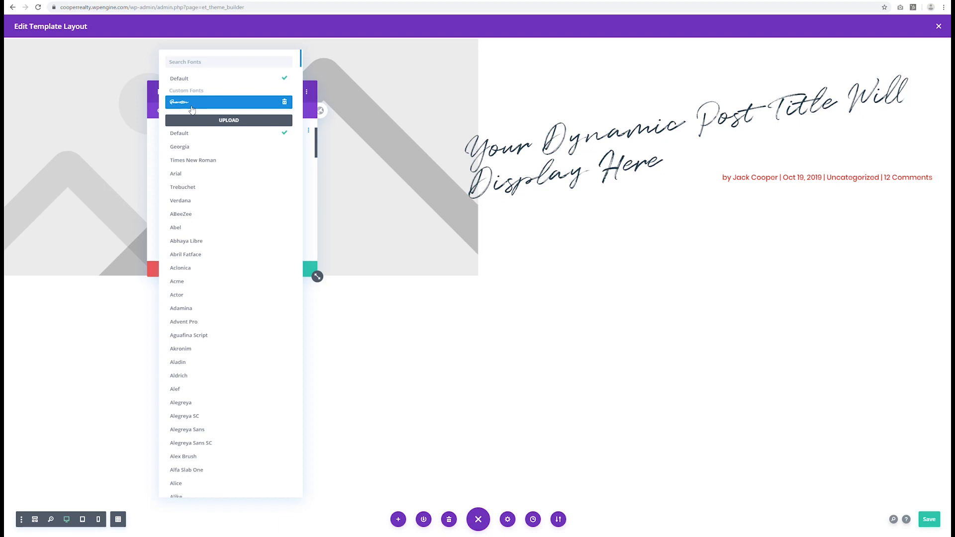
click(193, 110)
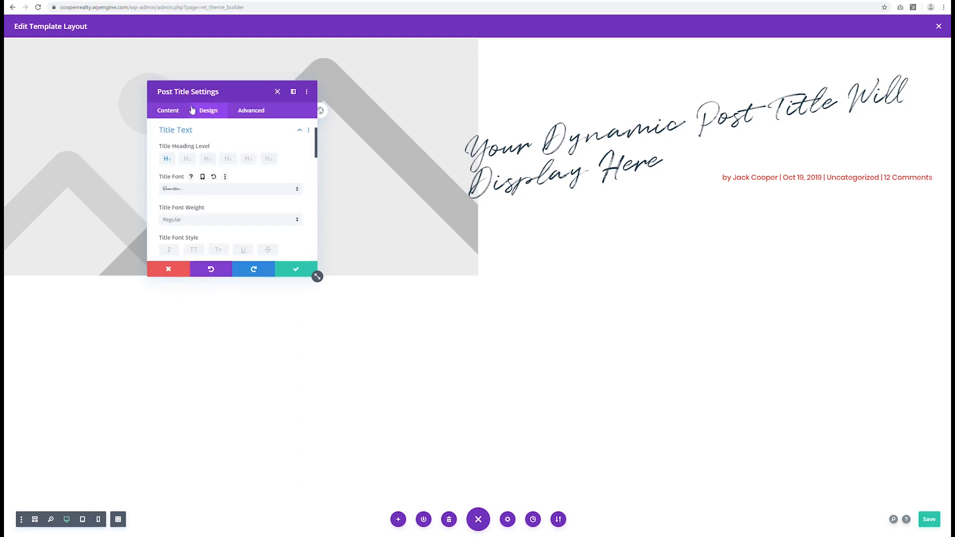
click(296, 268)
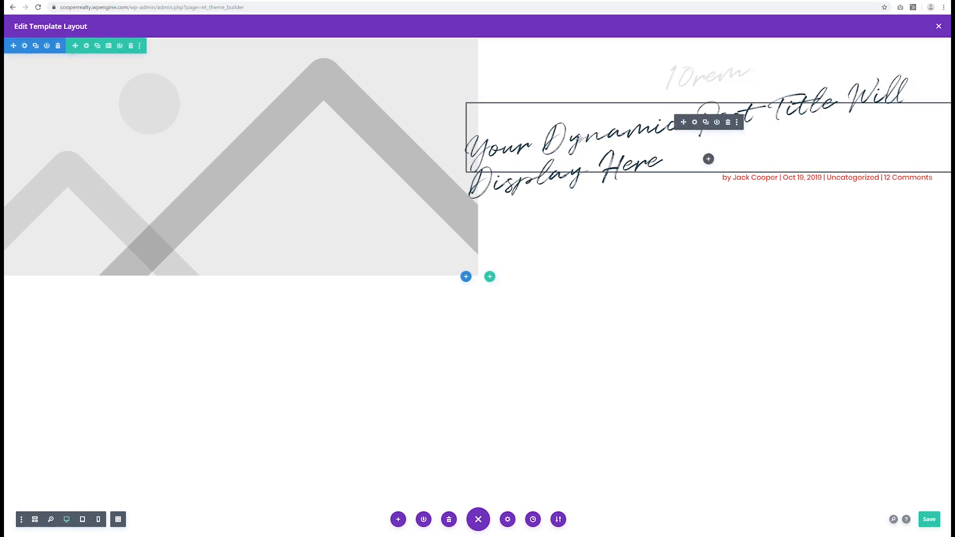
key(ctrl+s)
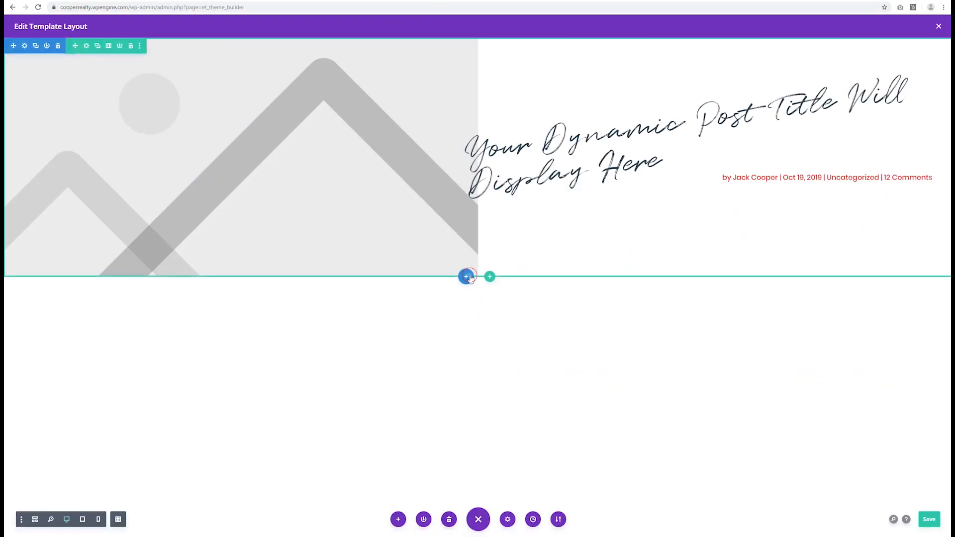
- Add a new section below the header with a one-column row containing a Menu module
click(466, 276)
click(404, 341)
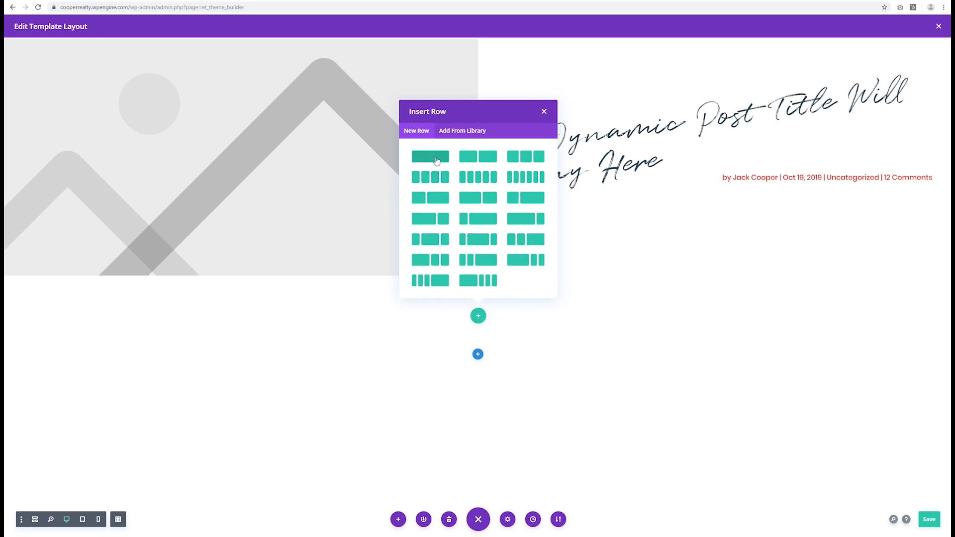
click(437, 158)
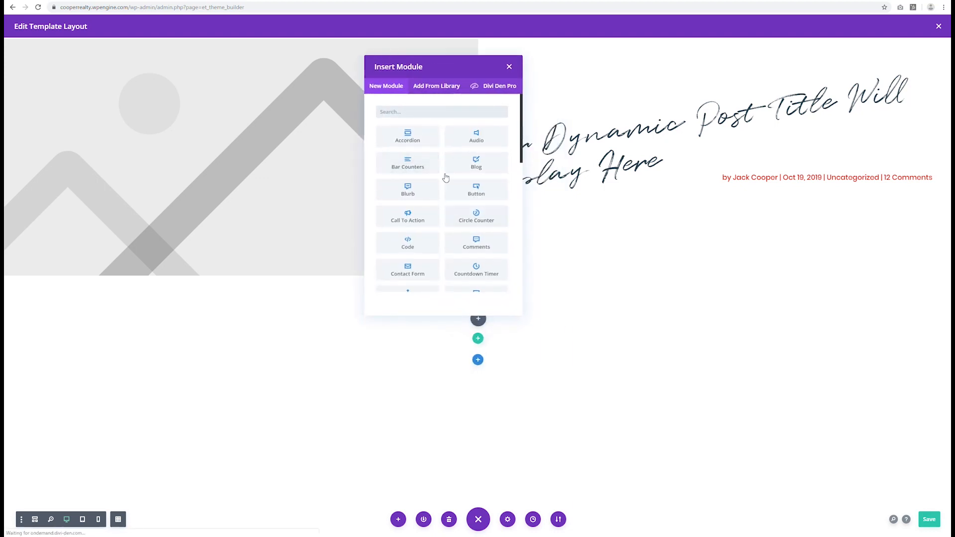
scroll(456, 153, down, 3)
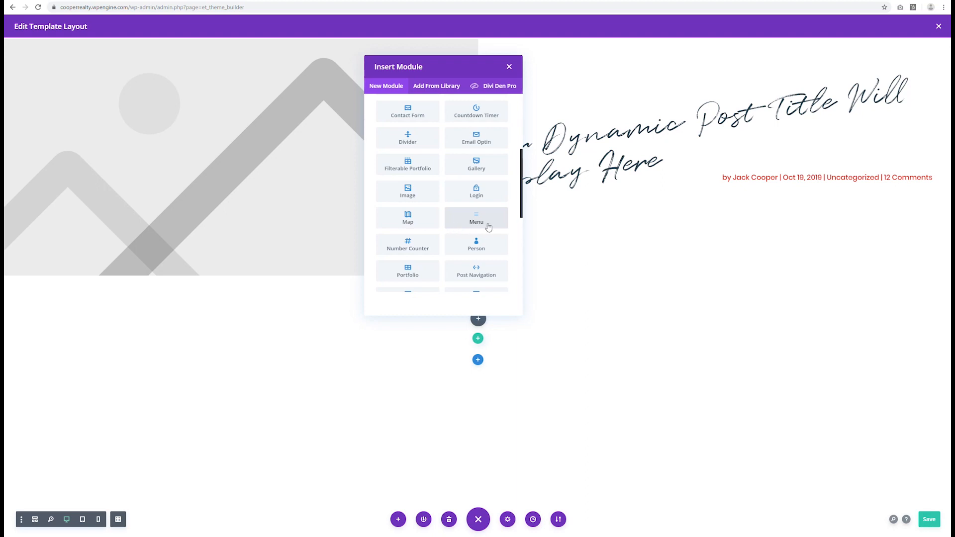
click(476, 223)
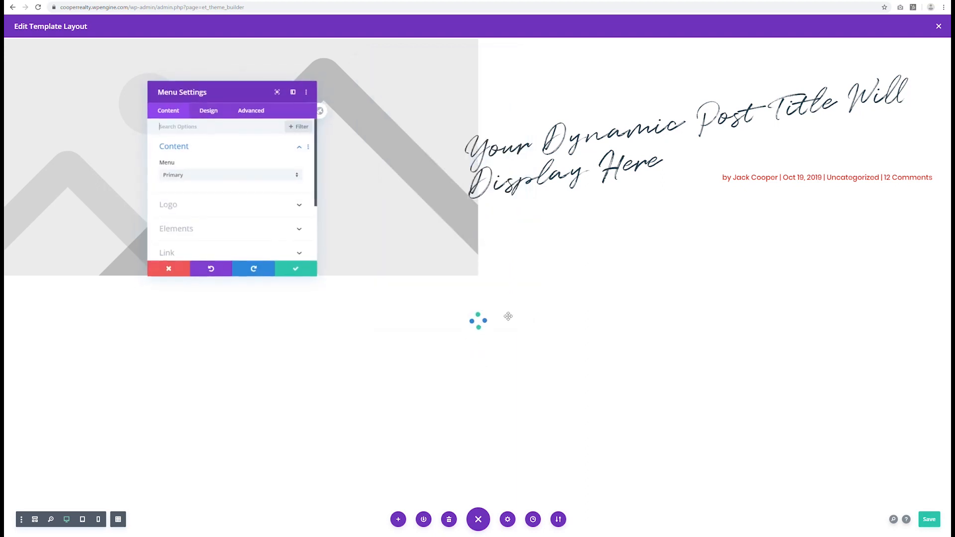
- Set the Menu module's logo to the grey Jack Cooper Realty image from the media library
drag(201, 92, 272, 103)
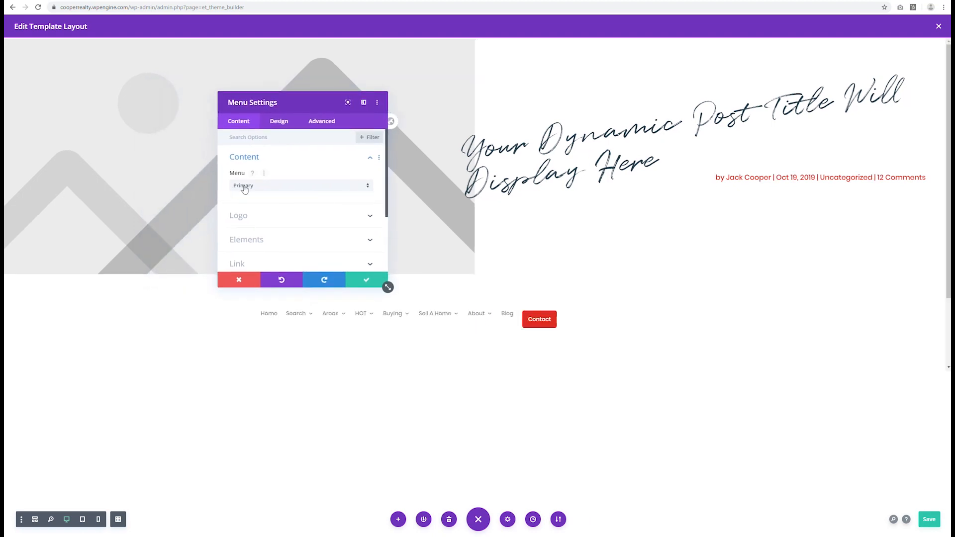
click(281, 215)
click(302, 196)
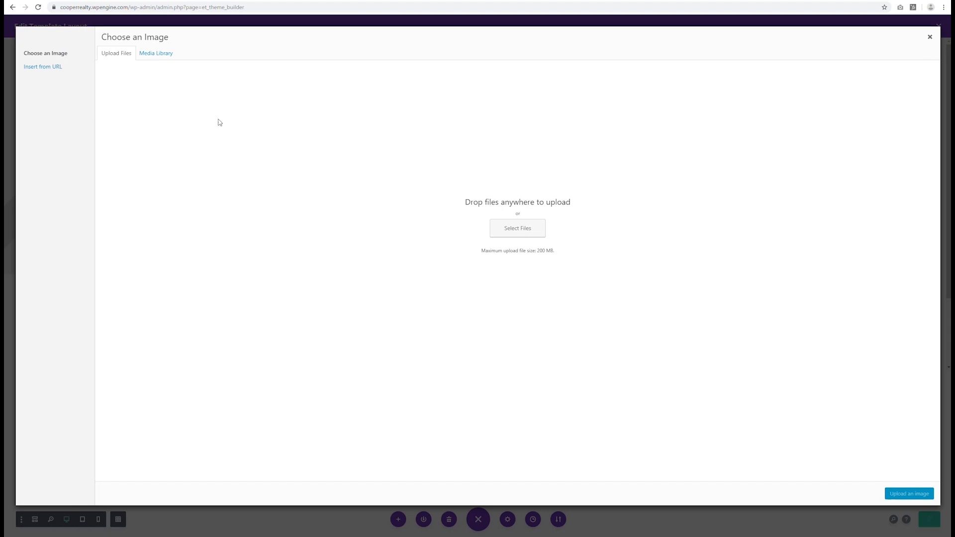
click(152, 58)
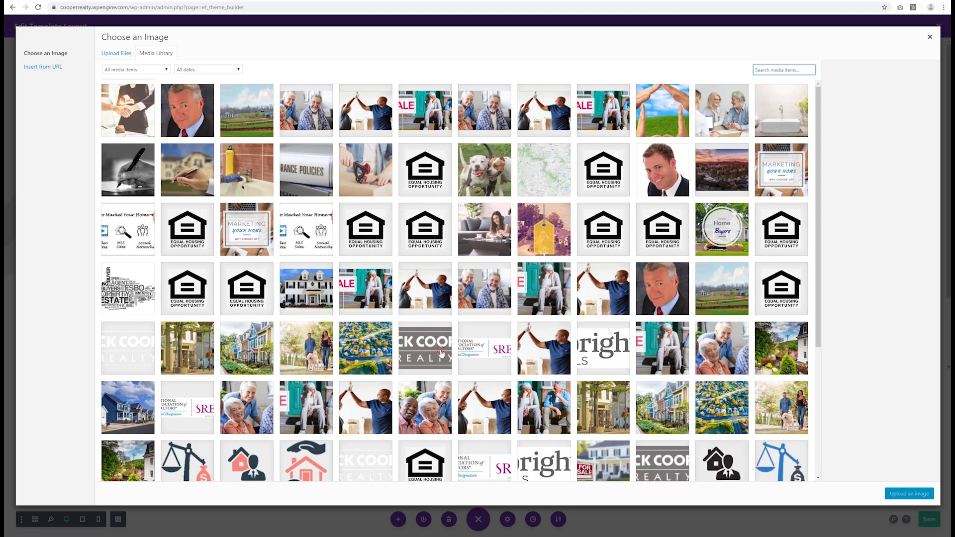
click(441, 354)
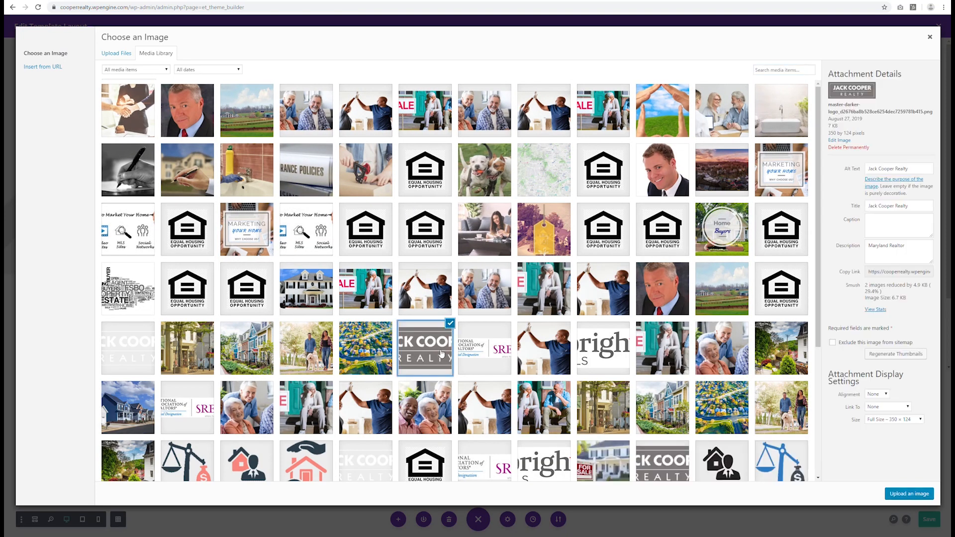
click(907, 494)
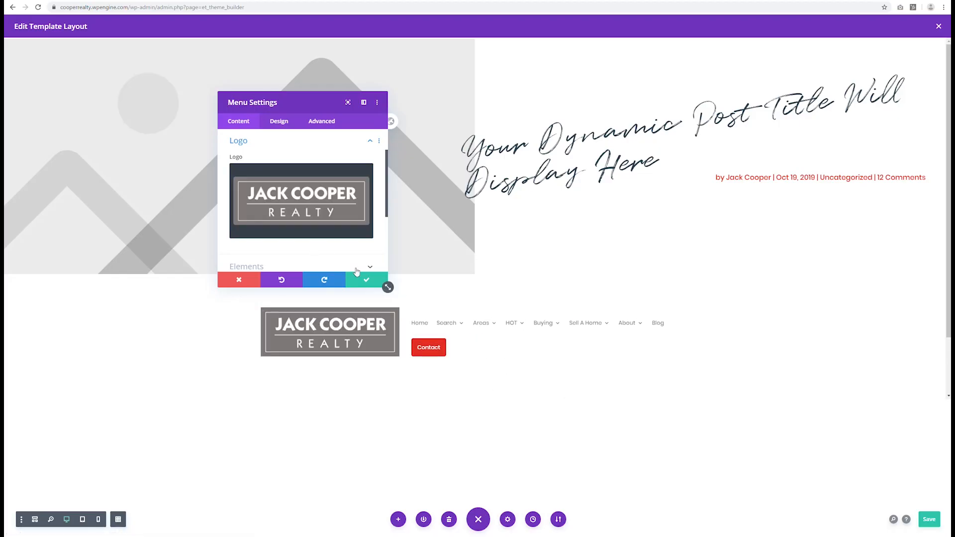
- Try showing the search icon in the menu and turn it back off
scroll(313, 239, down, 1)
click(309, 230)
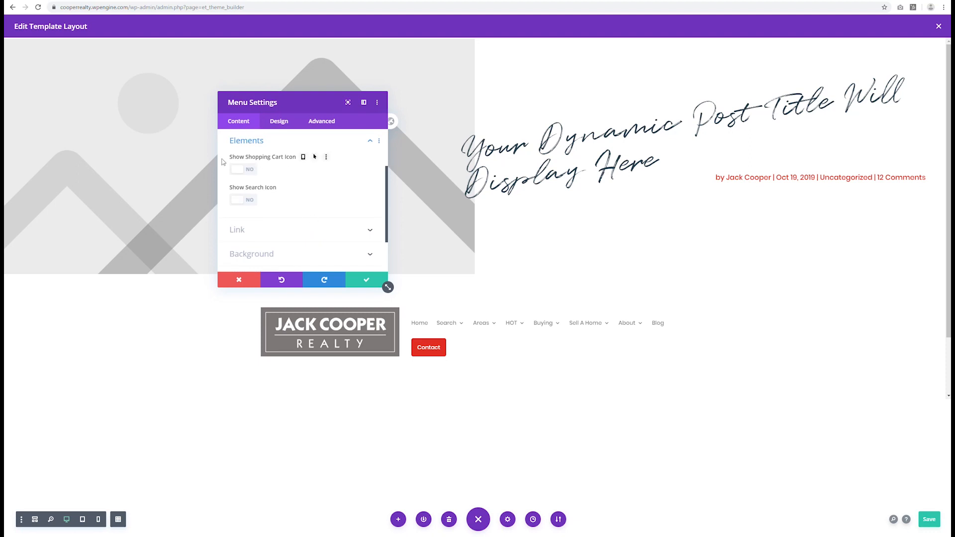
click(254, 206)
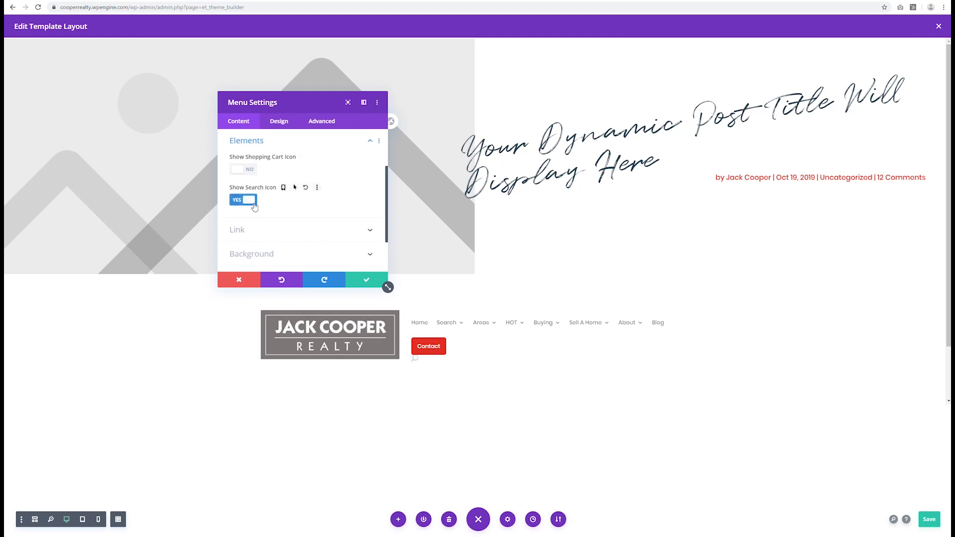
click(252, 203)
- Examine the Menu module's logo and module link options and its design option groups
click(309, 230)
click(260, 172)
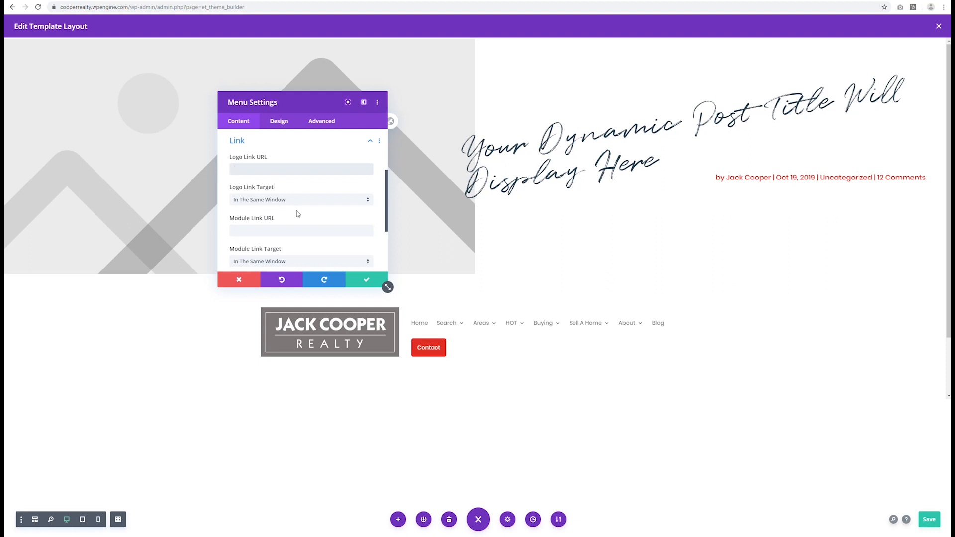
scroll(254, 230, down, 3)
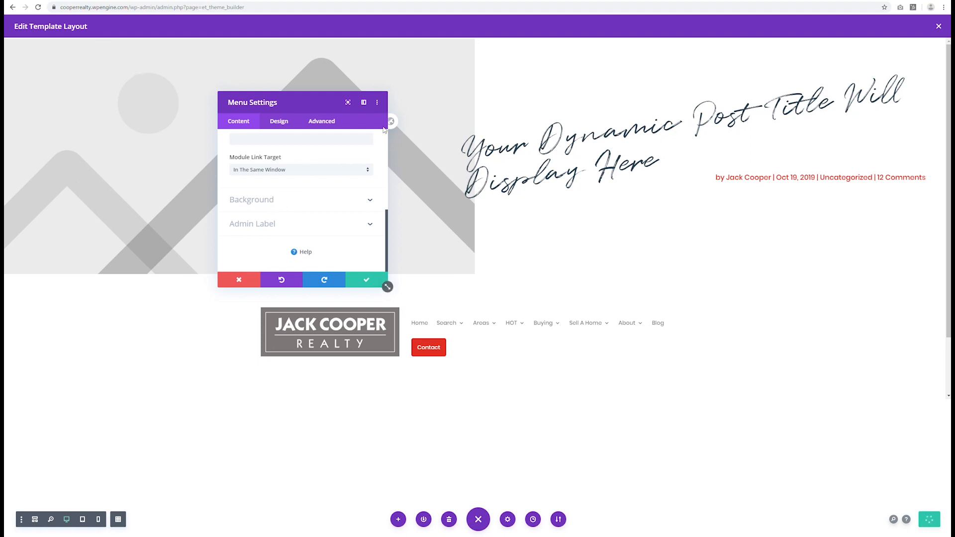
scroll(311, 216, up, 3)
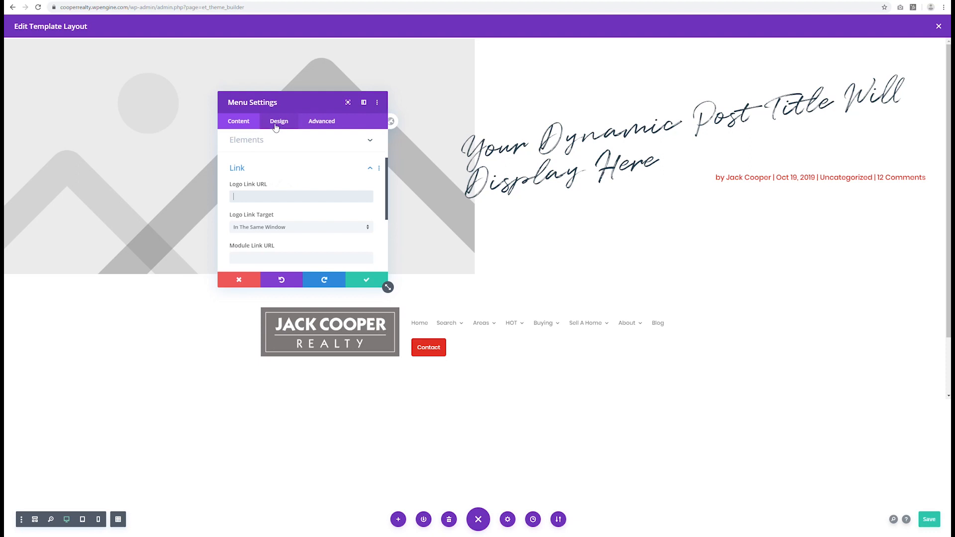
scroll(281, 208, down, 3)
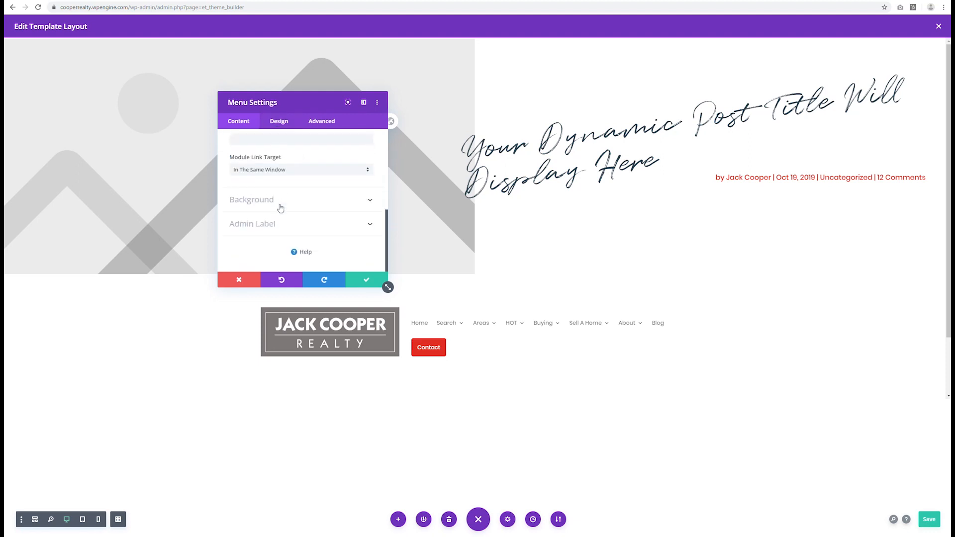
click(274, 122)
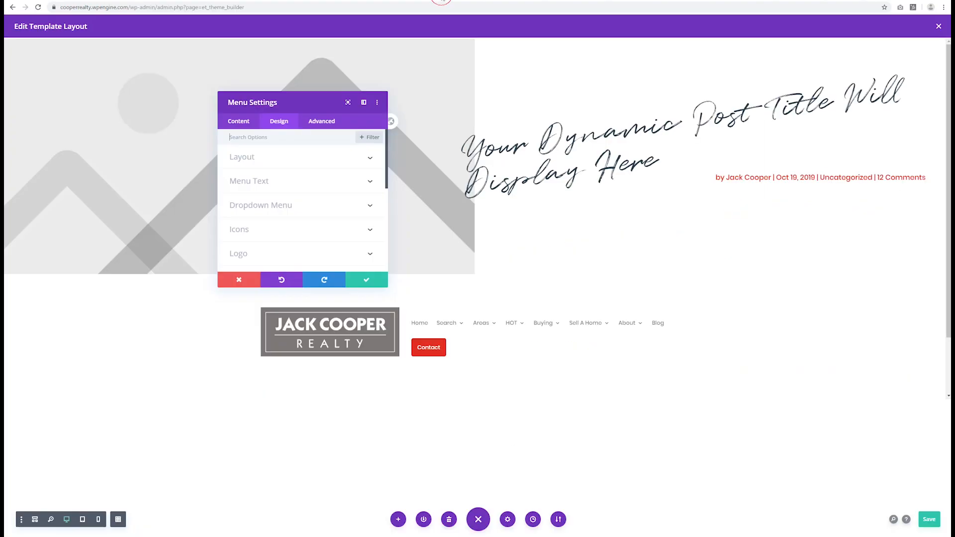
- Set the Menu module's background color to the saved dark navy blue
click(246, 121)
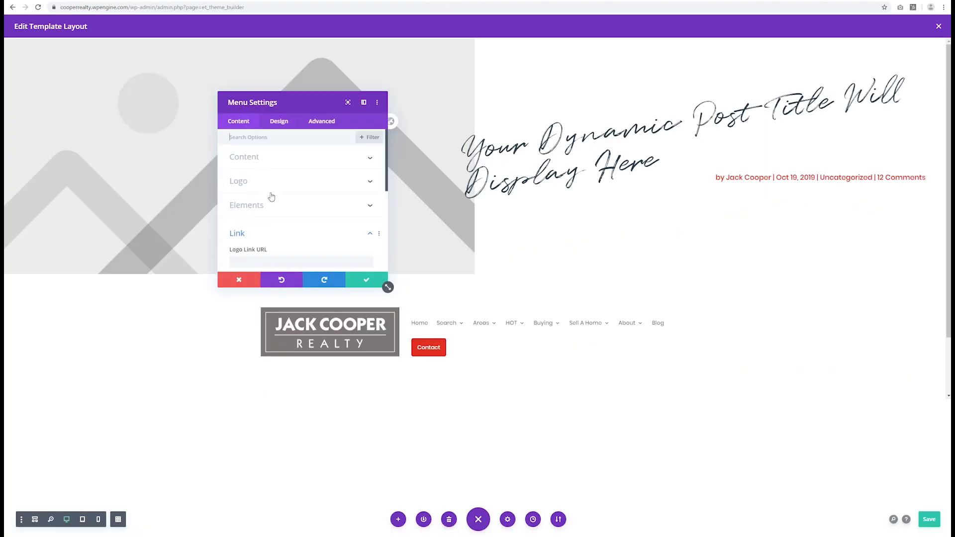
click(271, 231)
scroll(273, 235, down, 1)
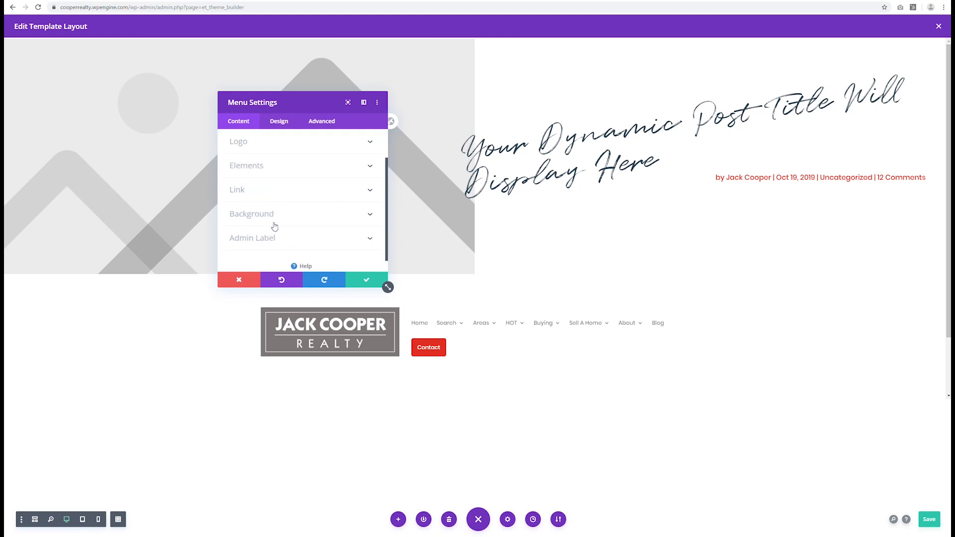
click(273, 215)
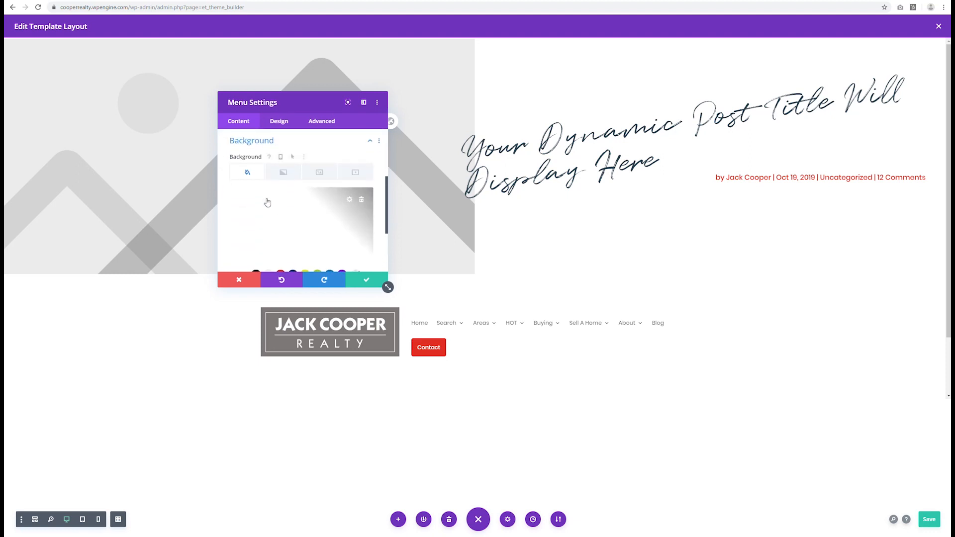
scroll(277, 214, down, 1)
click(293, 235)
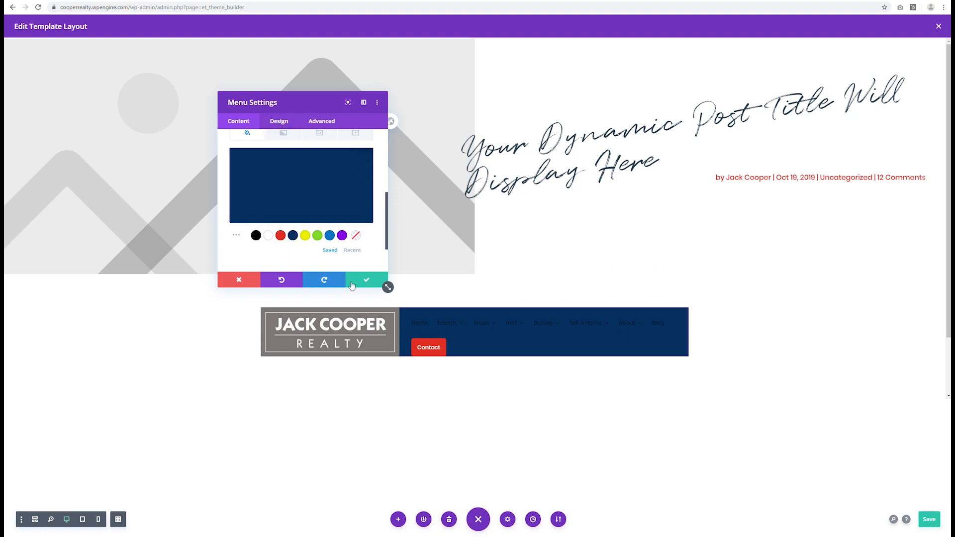
- Try the Inline Centered Logo layout style on the Menu module and switch it back to Left Aligned
click(272, 119)
click(293, 161)
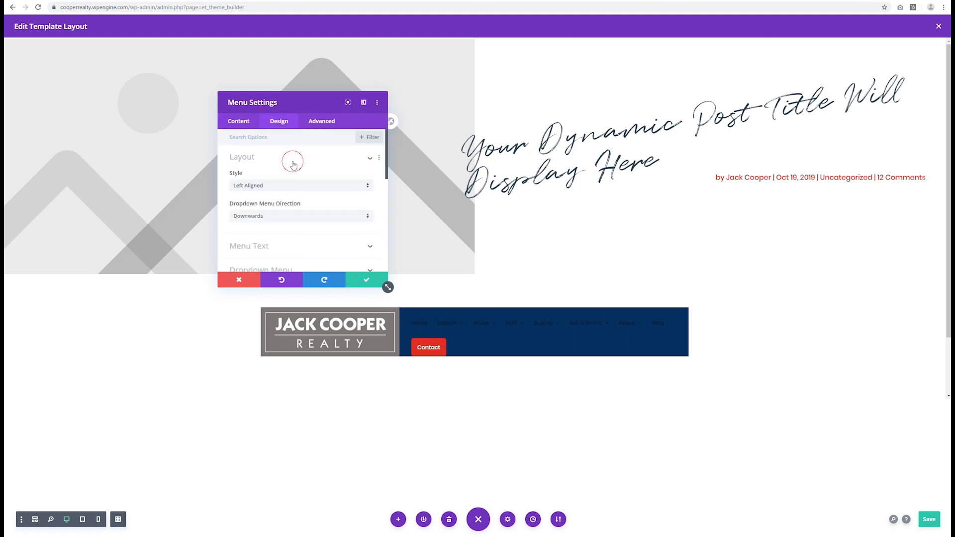
click(326, 188)
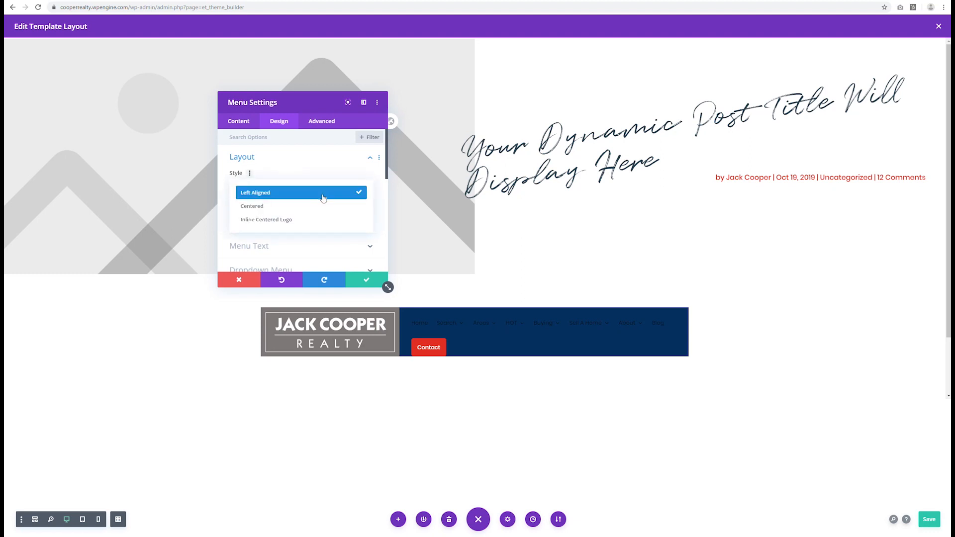
click(299, 223)
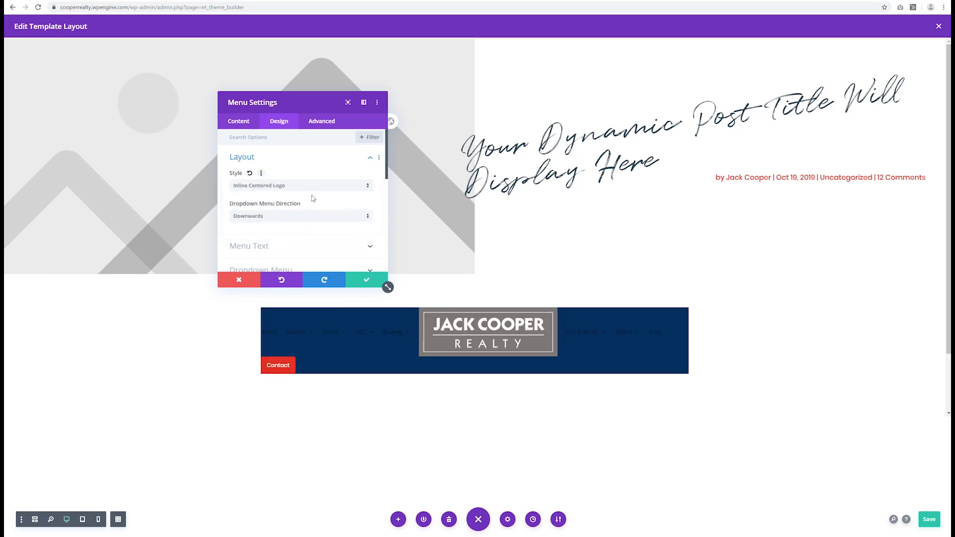
click(343, 189)
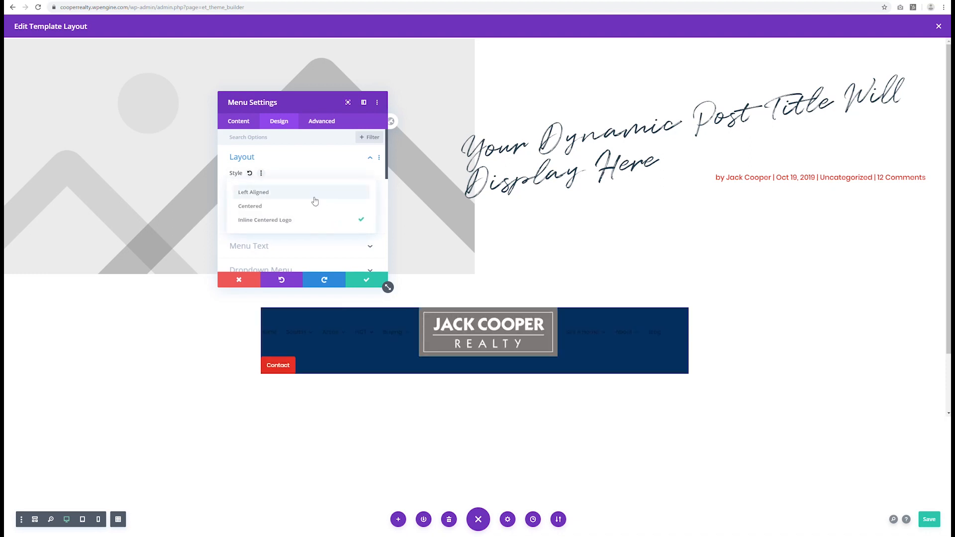
click(275, 196)
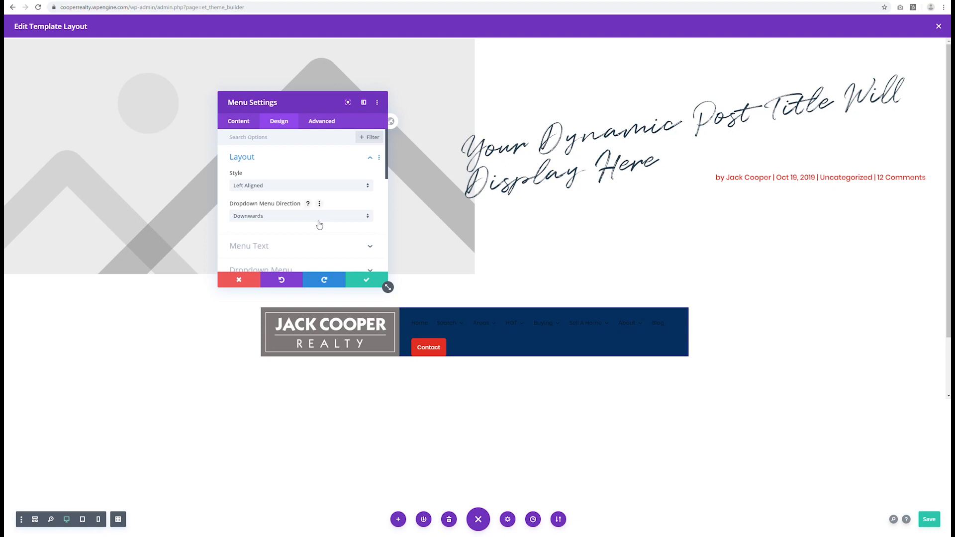
- Save the Menu module's settings, and set the width and max width of its row to 100%
scroll(318, 225, down, 1)
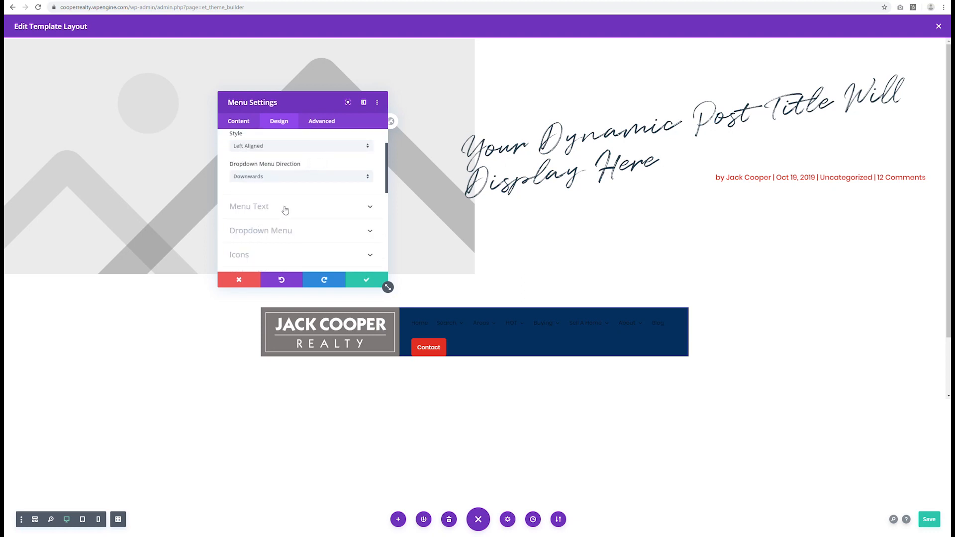
click(360, 279)
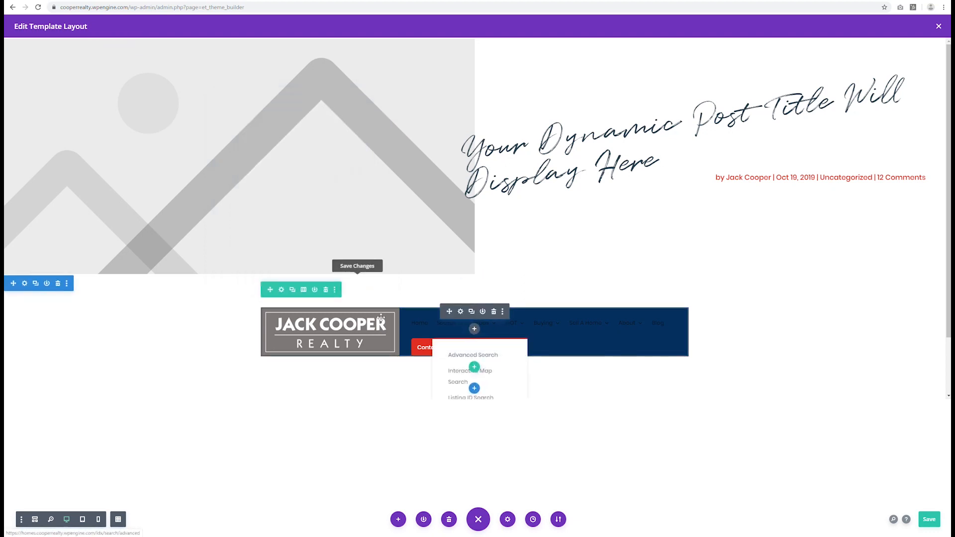
click(282, 291)
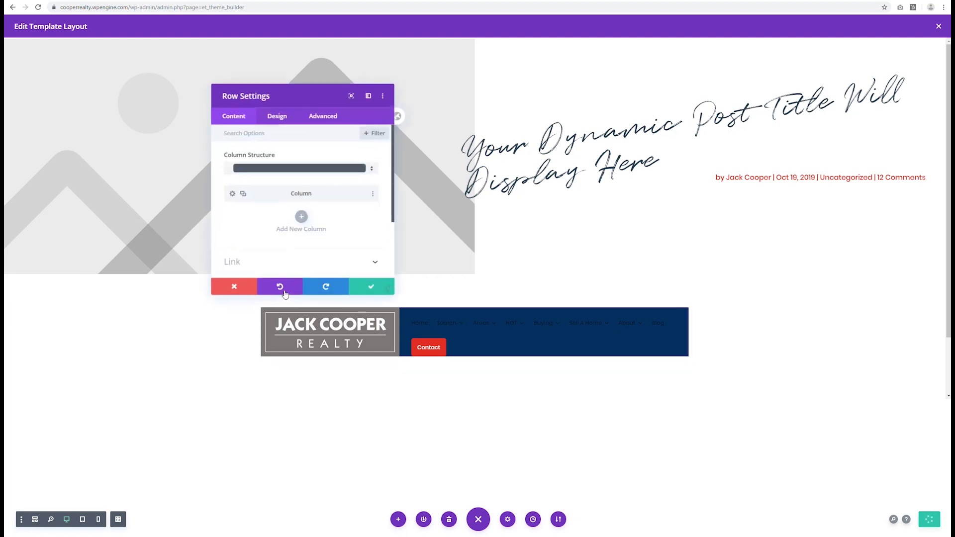
click(279, 125)
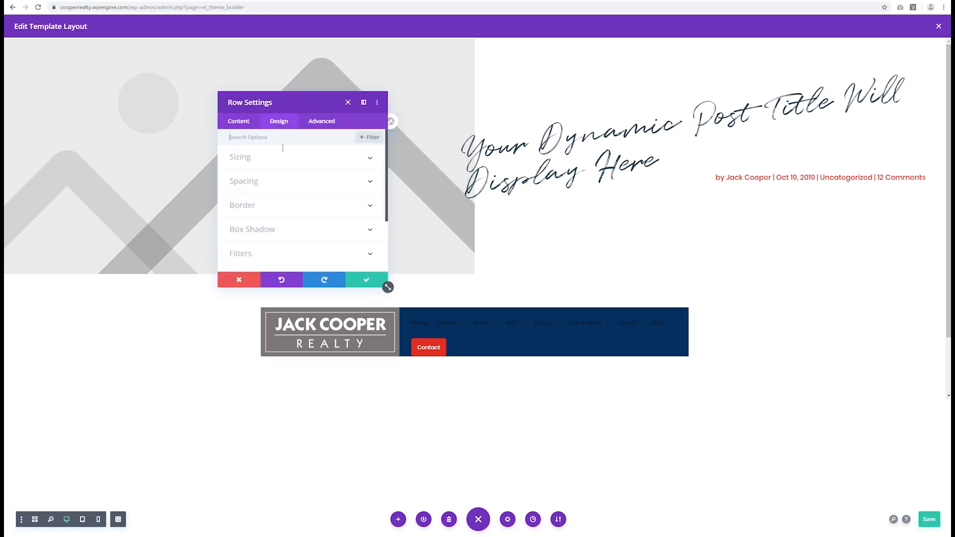
click(309, 159)
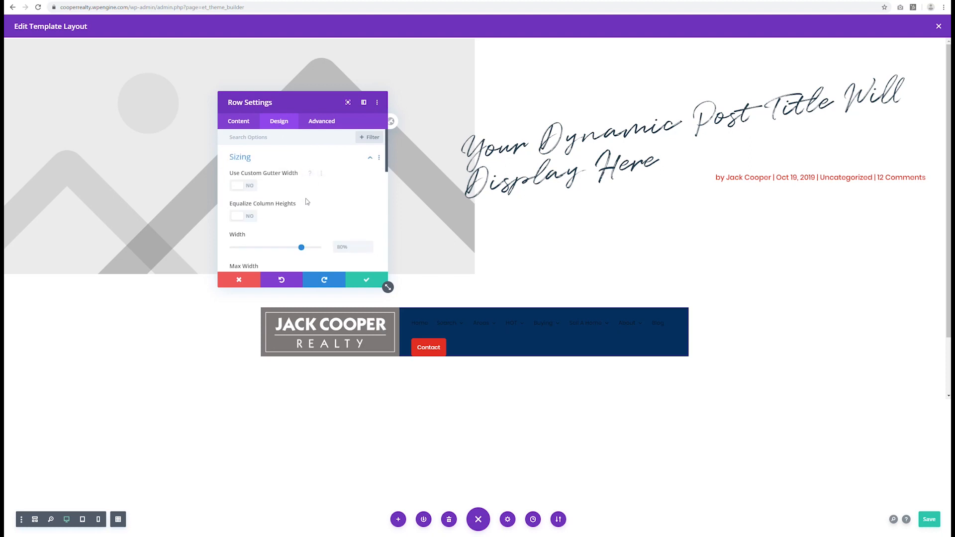
drag(304, 248, 324, 247)
scroll(348, 254, down, 1)
click(349, 237)
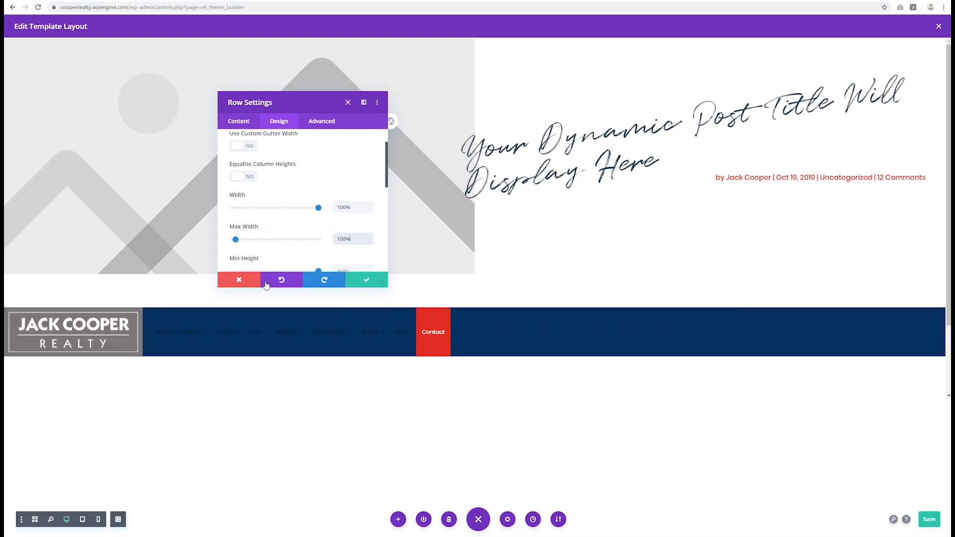
mouse_move(334, 320)
scroll(340, 235, down, 3)
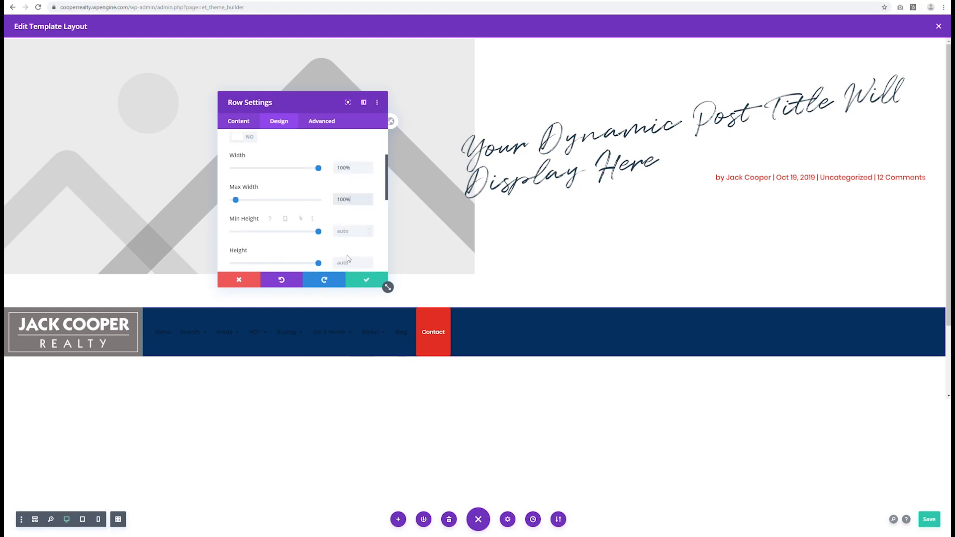
click(352, 281)
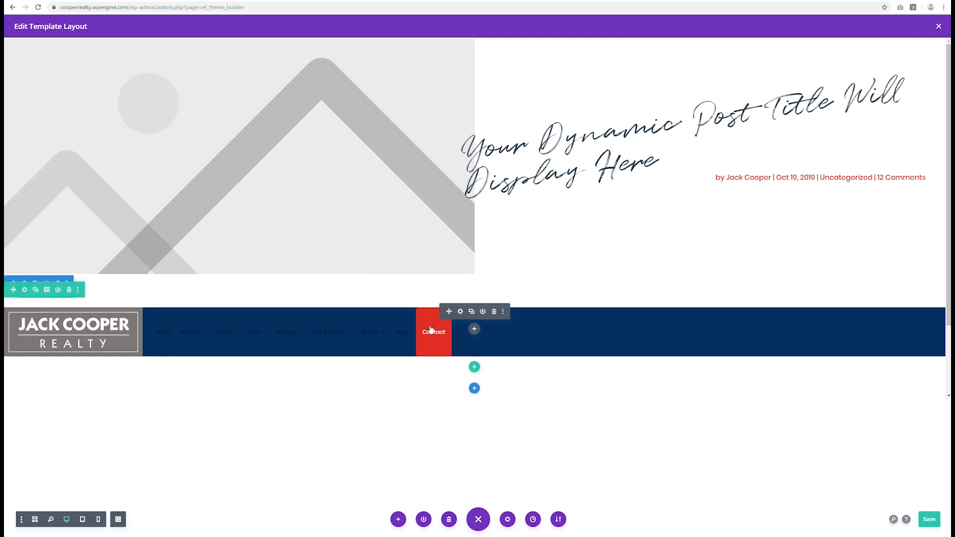
- Make the Menu module's text white and uppercase
click(461, 311)
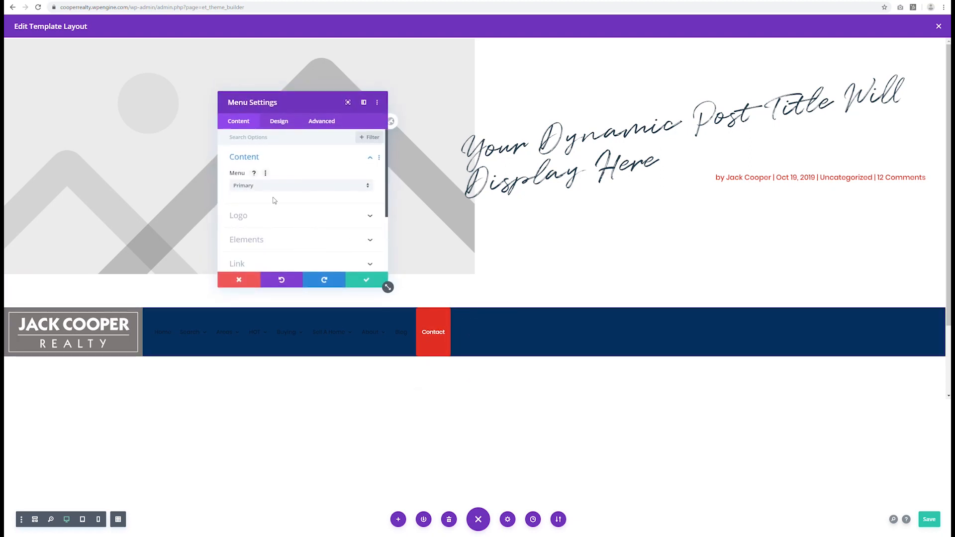
click(278, 123)
click(279, 183)
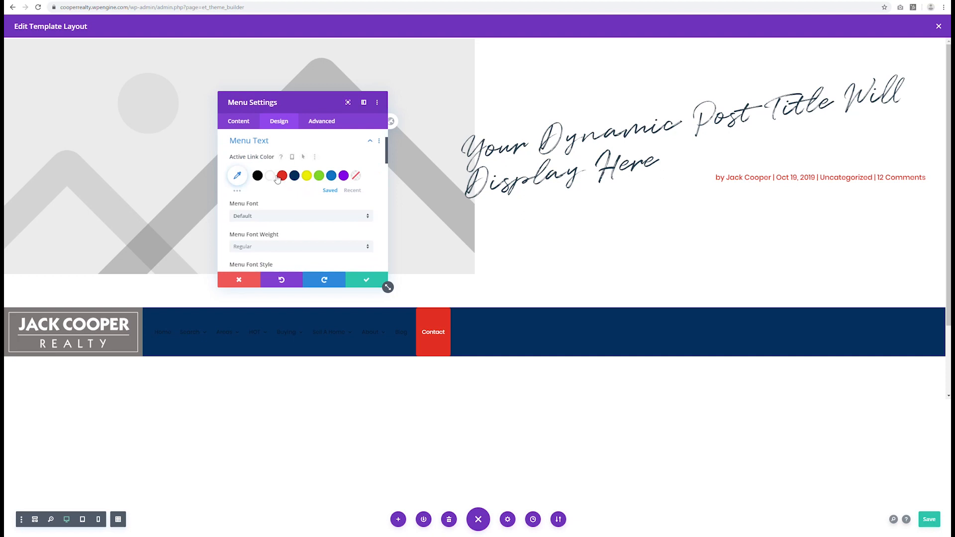
scroll(273, 184, down, 2)
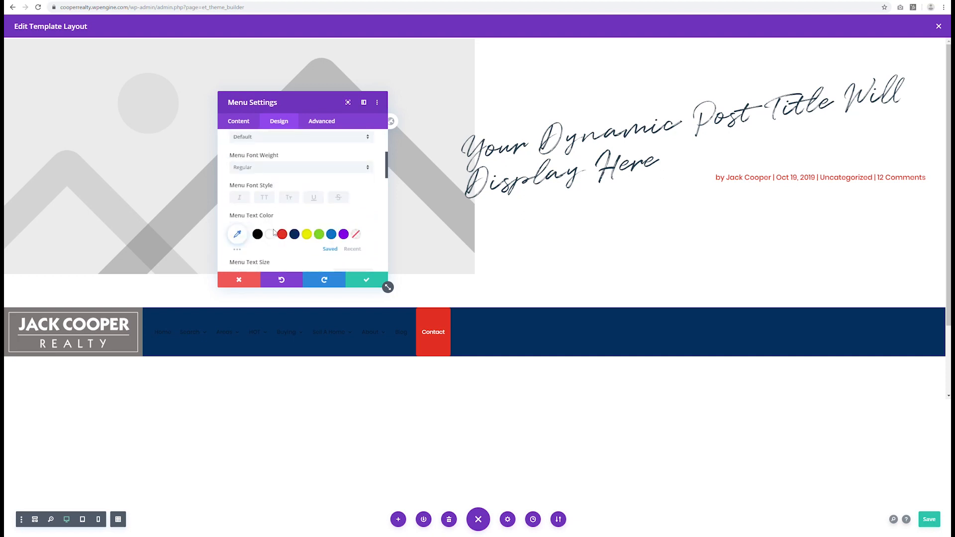
click(270, 233)
click(267, 199)
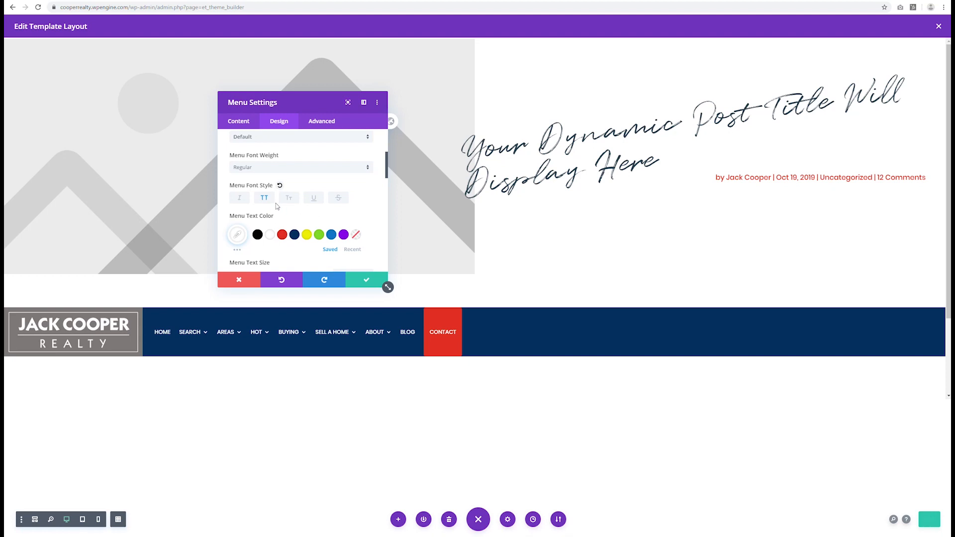
- Set the menu text size to 17px and compare it with the menu on the live homepage
scroll(273, 211, down, 1)
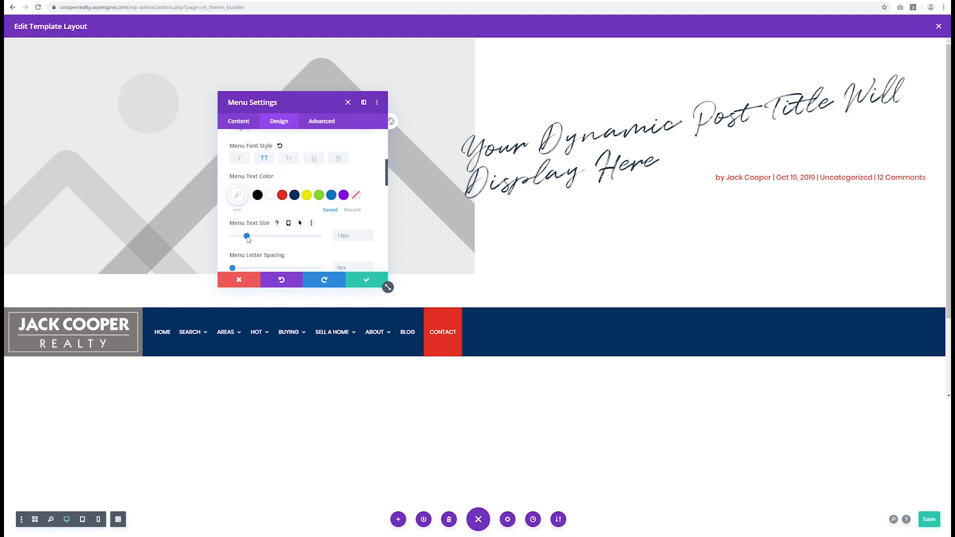
drag(248, 236, 253, 236)
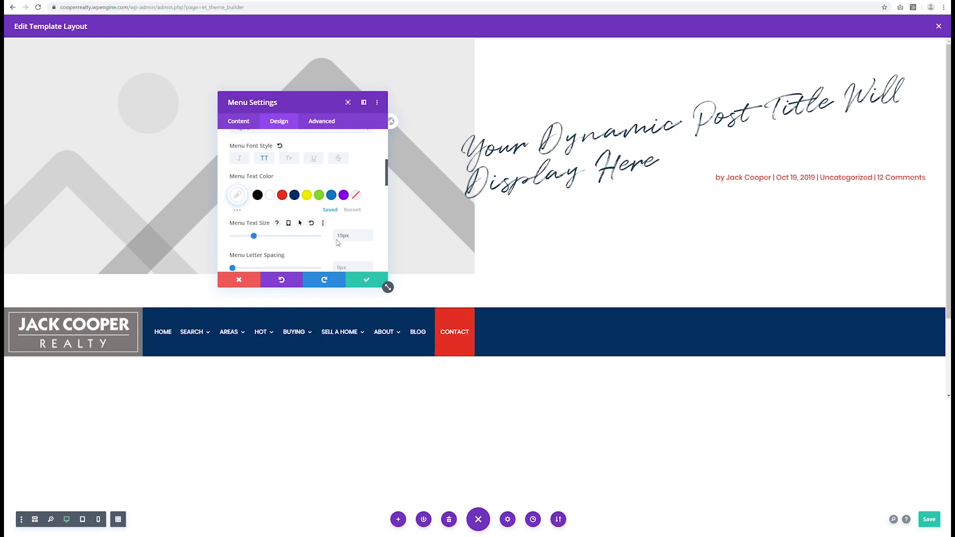
click(369, 233)
click(369, 234)
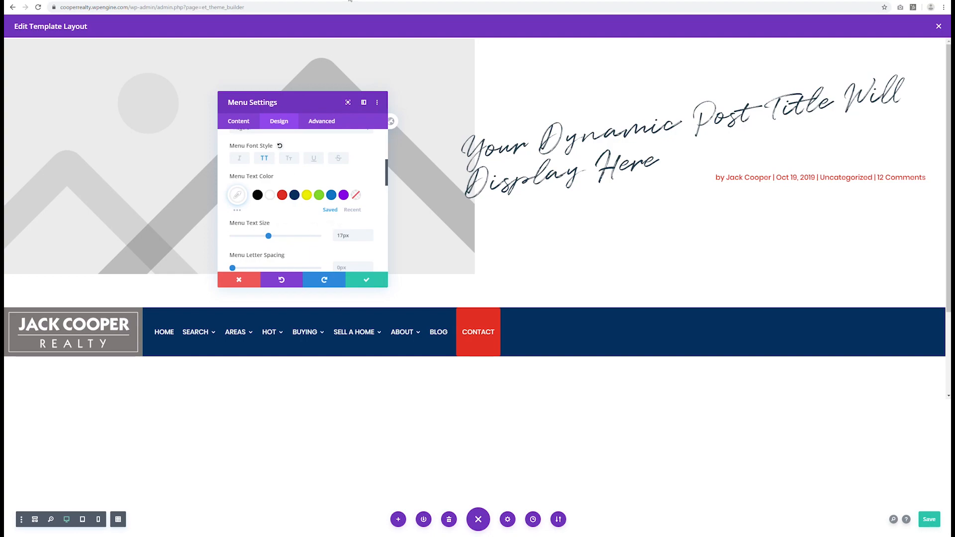
click(350, 0)
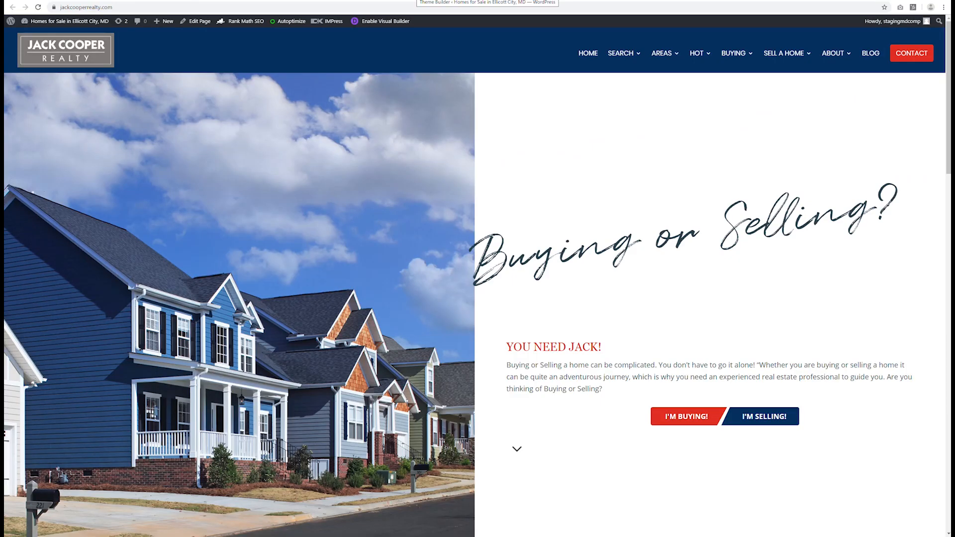
click(413, 1)
- Set the menu's general text color option to Light and save the module's settings
scroll(298, 234, down, 2)
scroll(299, 247, down, 1)
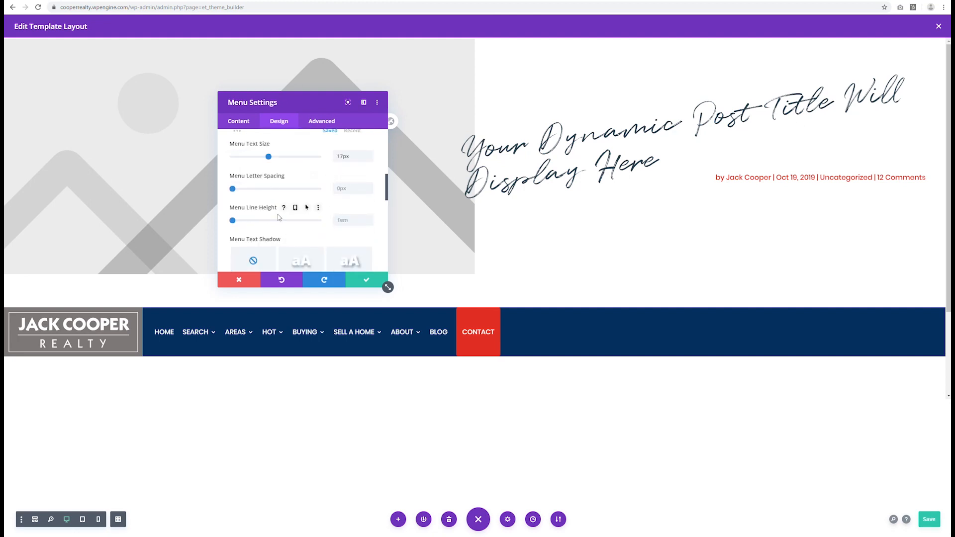
scroll(331, 213, down, 3)
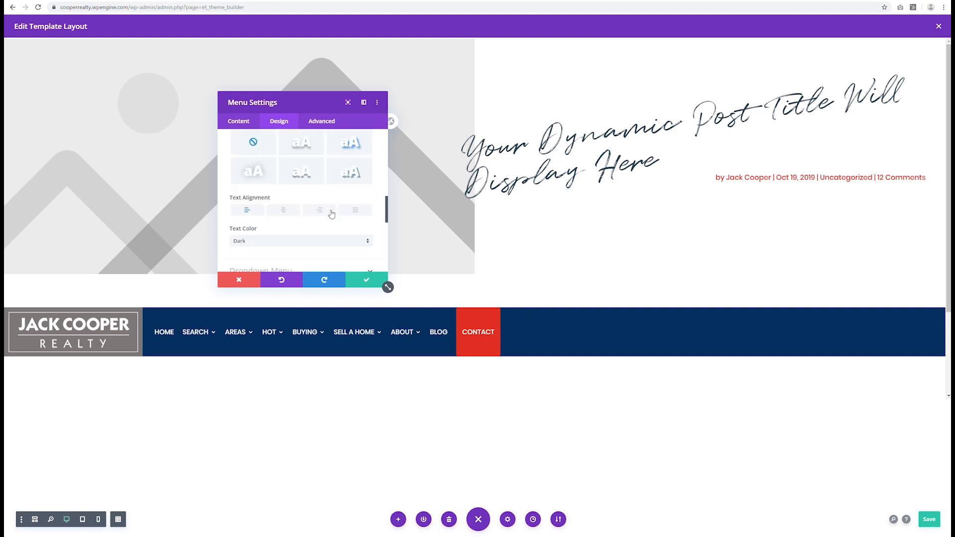
click(318, 201)
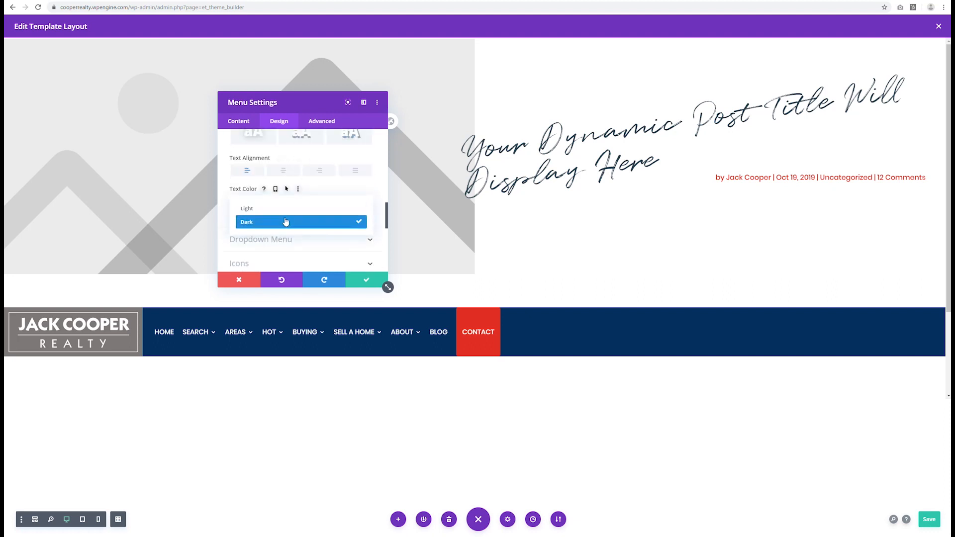
click(329, 208)
scroll(286, 217, down, 1)
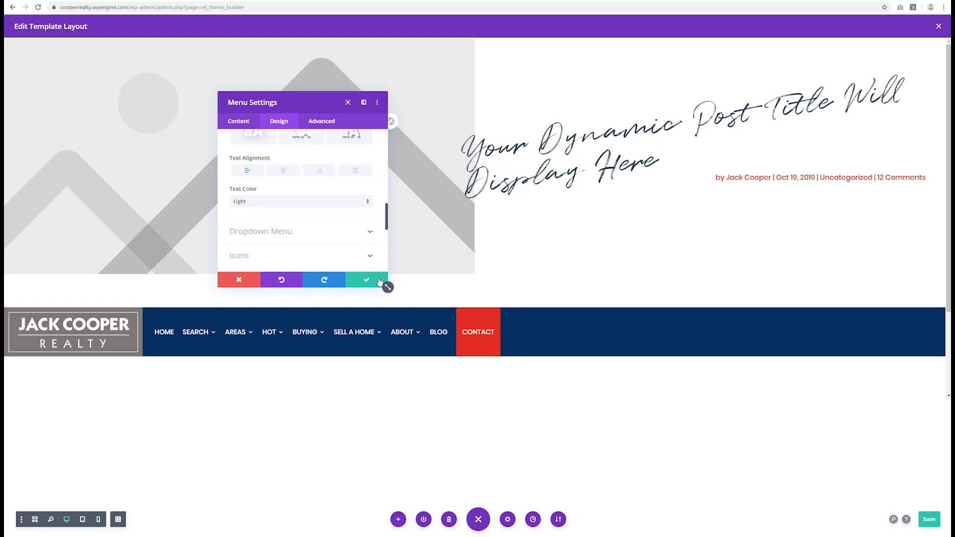
click(368, 282)
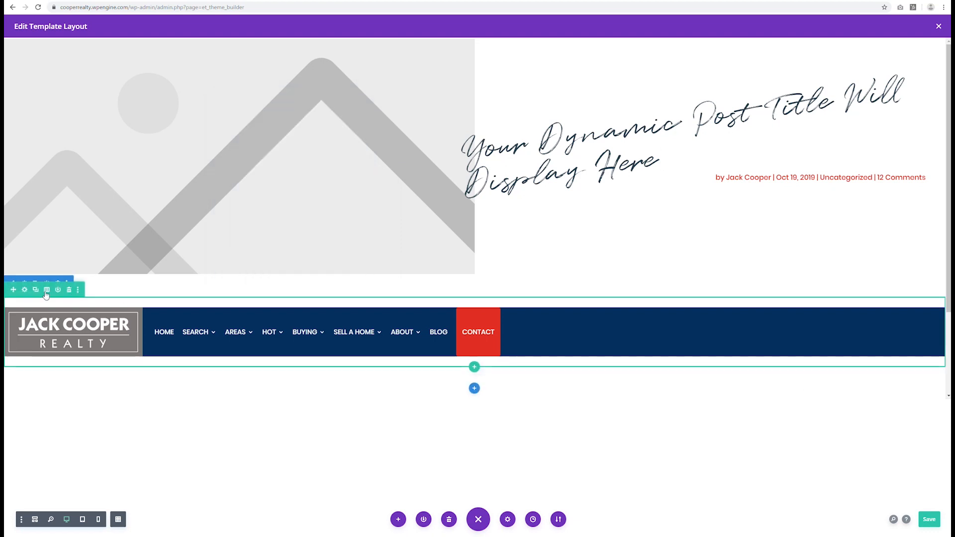
- Give the section containing the menu the saved dark navy blue background color and save its settings
click(25, 283)
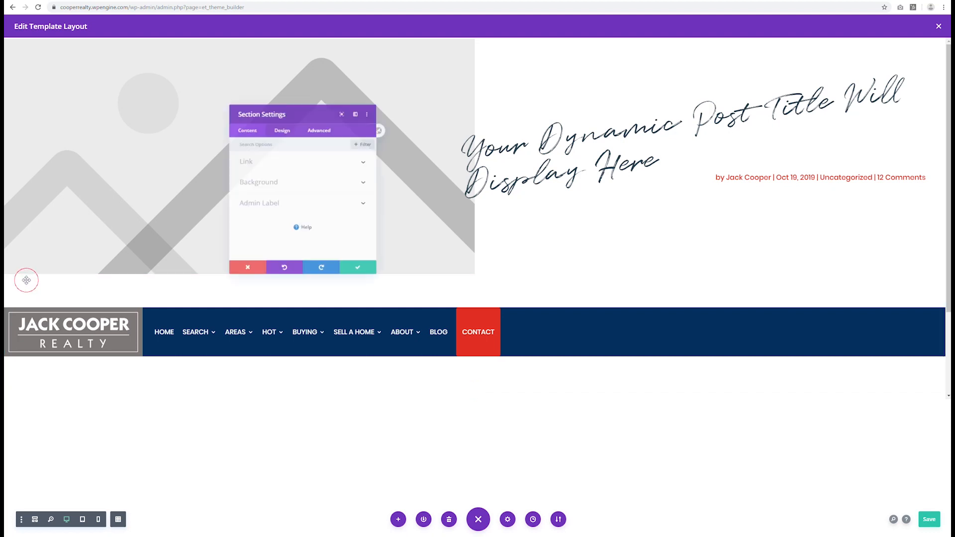
click(283, 182)
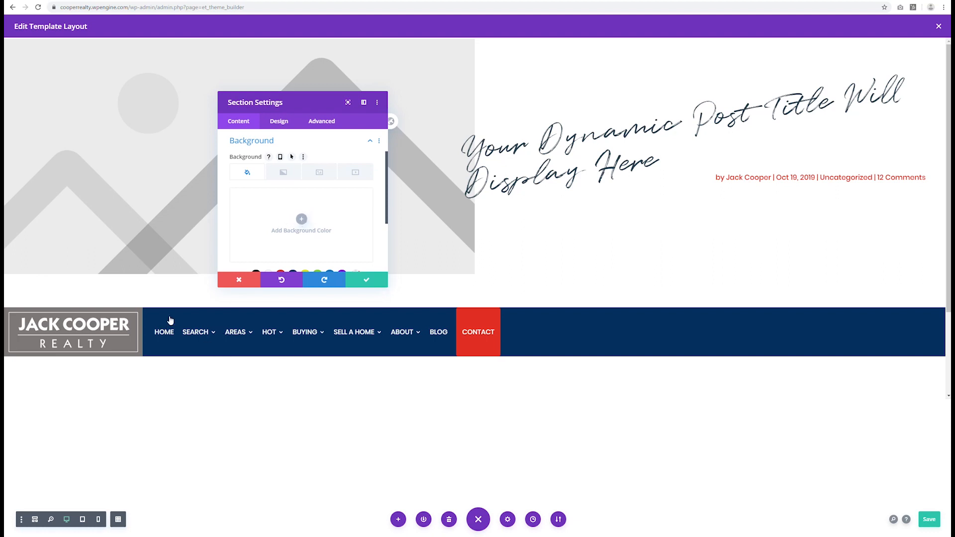
click(287, 224)
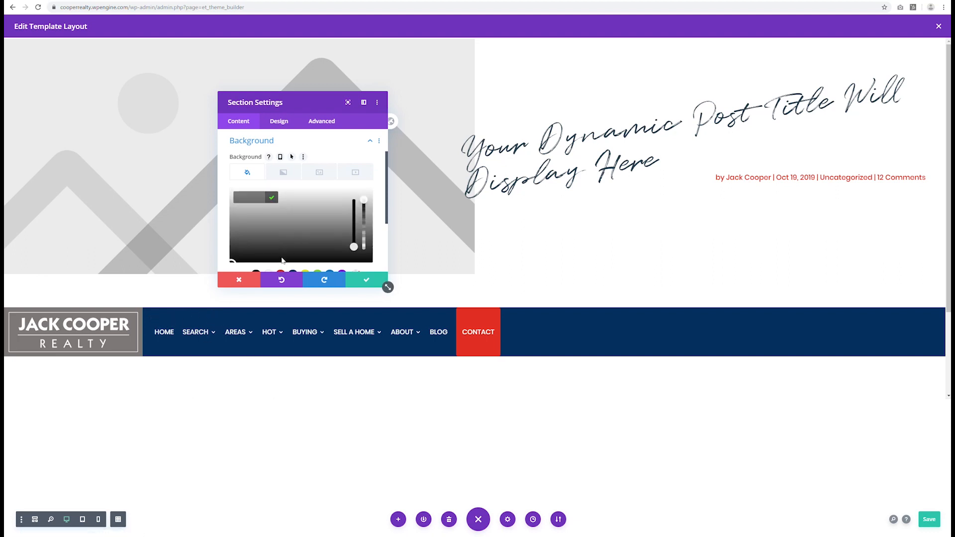
scroll(294, 239, down, 1)
click(296, 241)
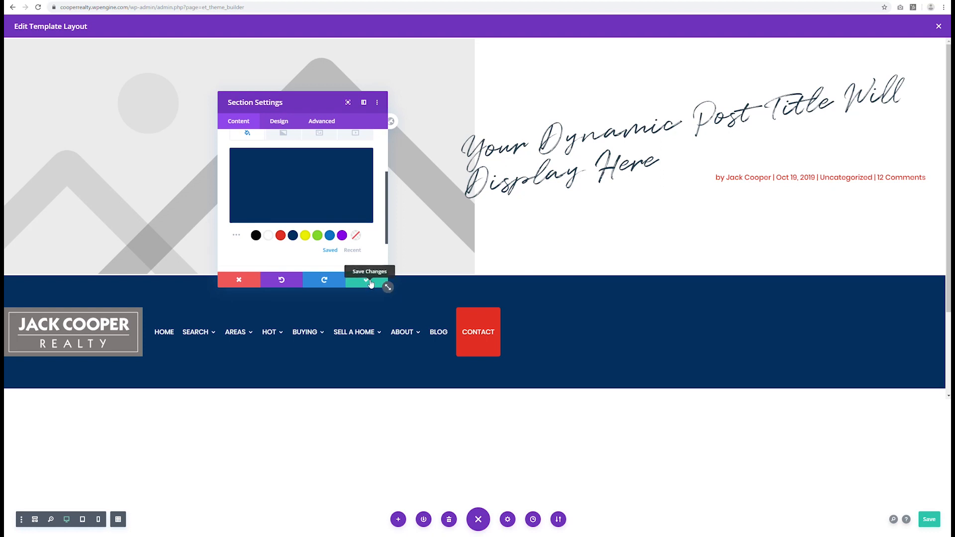
click(371, 281)
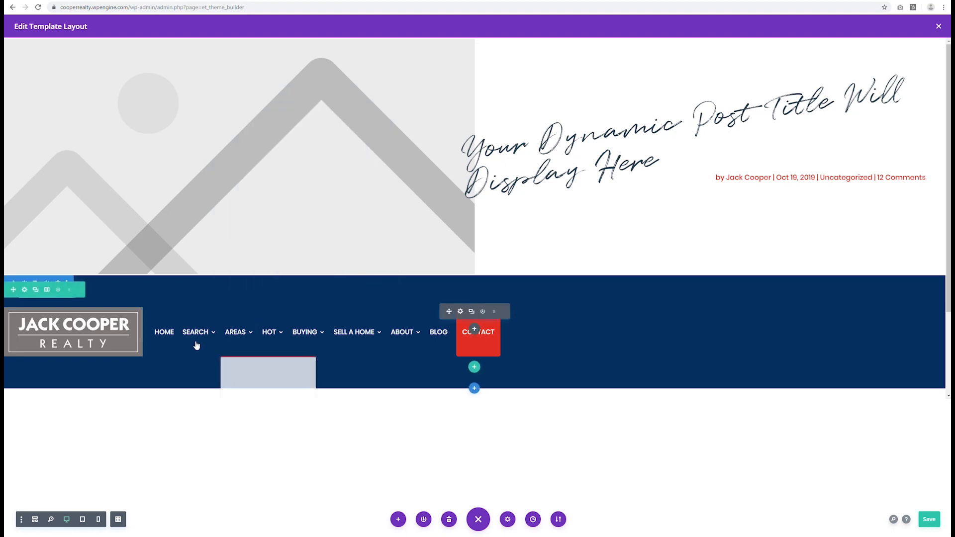
- Align the Menu module's text to the right
click(461, 312)
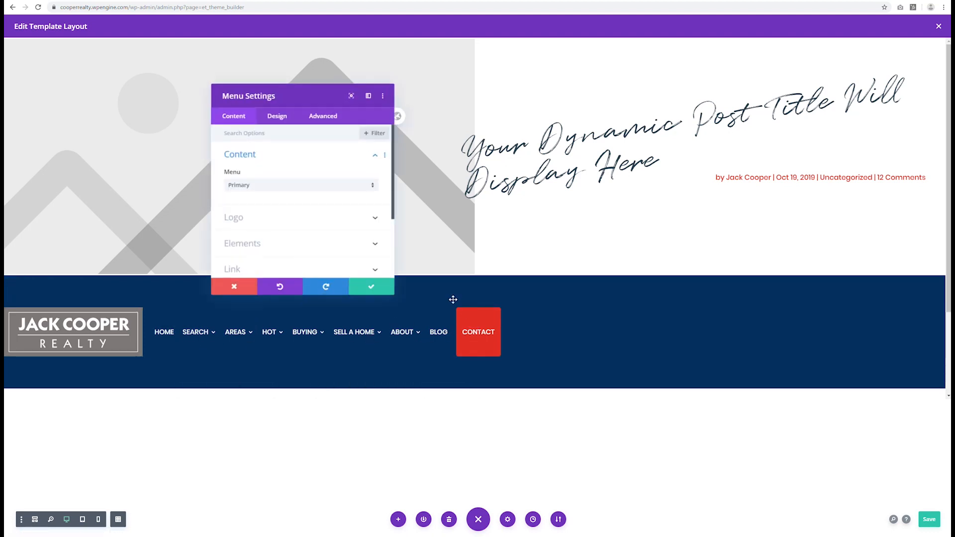
click(278, 124)
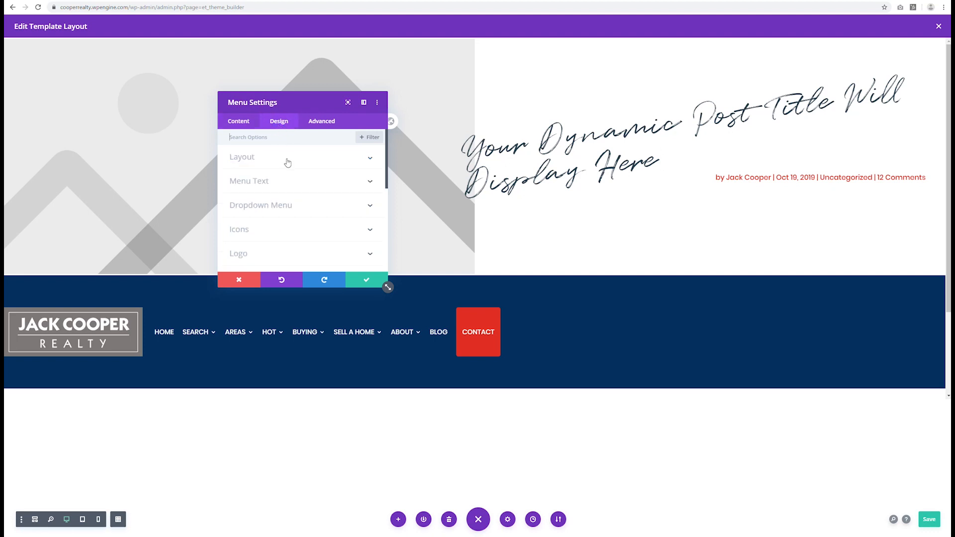
click(277, 182)
scroll(292, 215, down, 5)
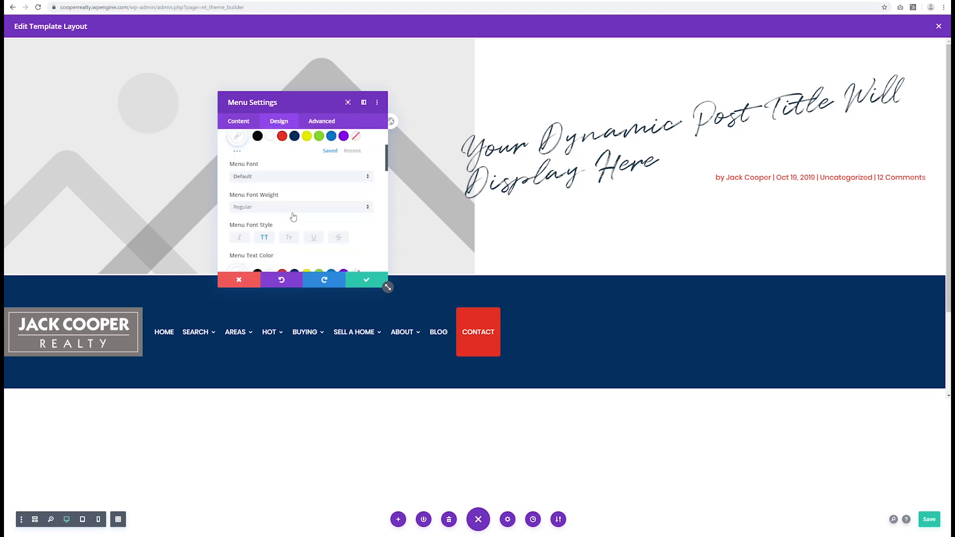
scroll(321, 234, down, 3)
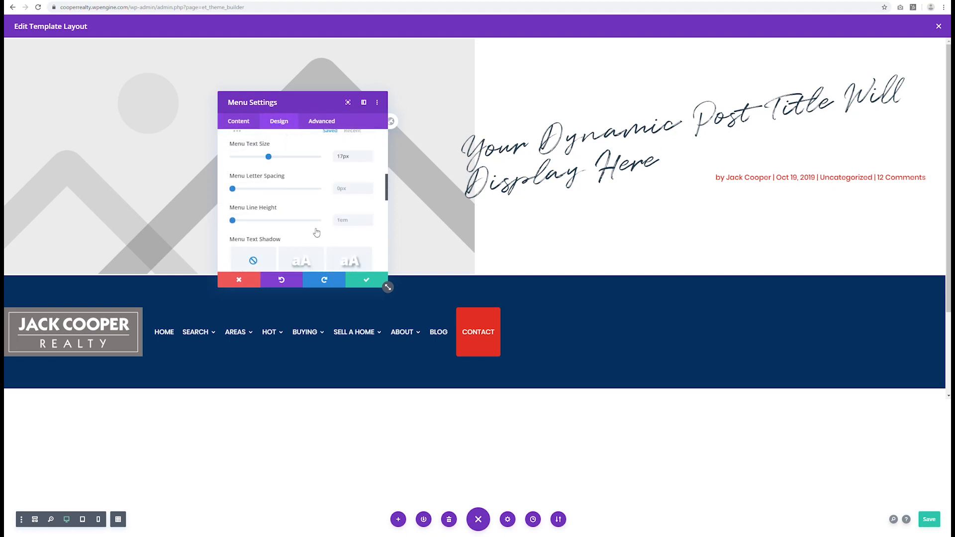
click(320, 250)
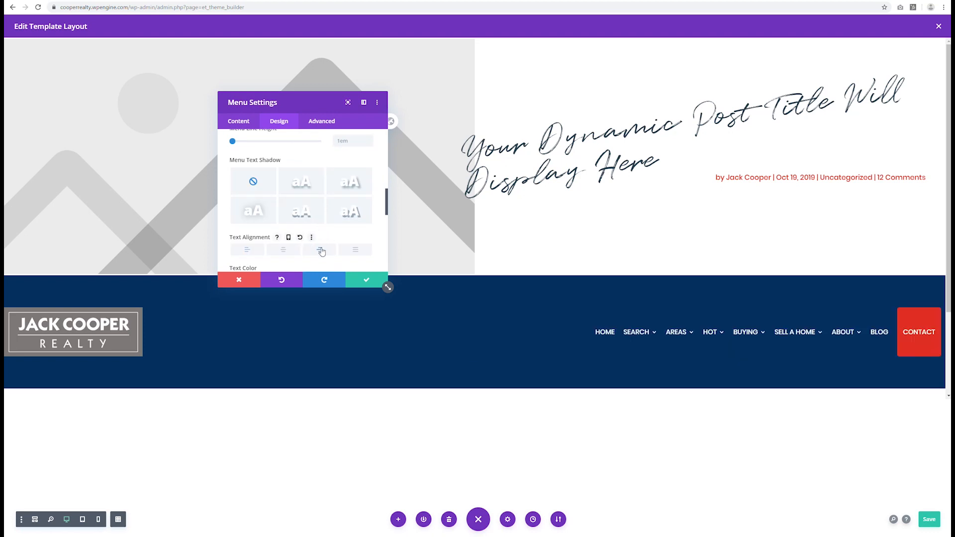
- Give the Menu module a 37px right margin and save its settings
scroll(310, 219, down, 6)
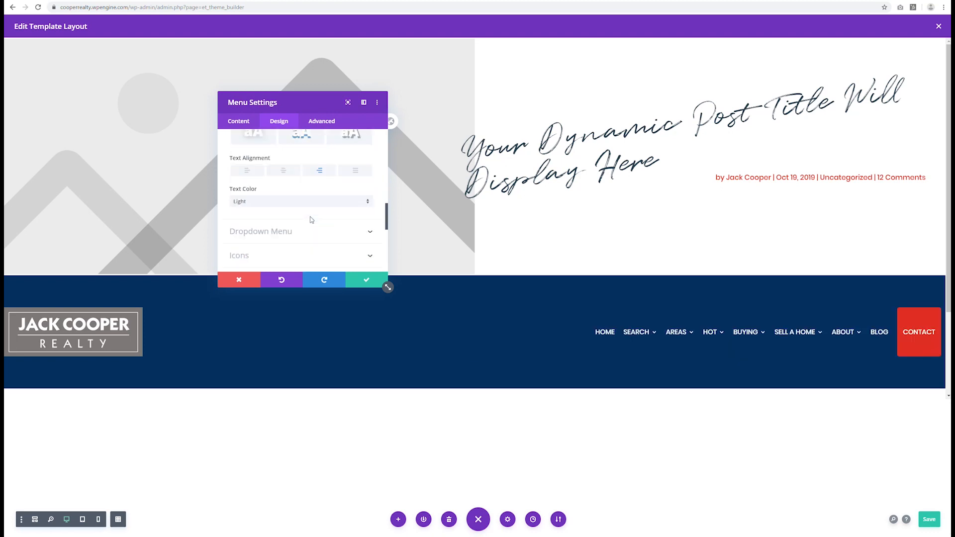
click(309, 246)
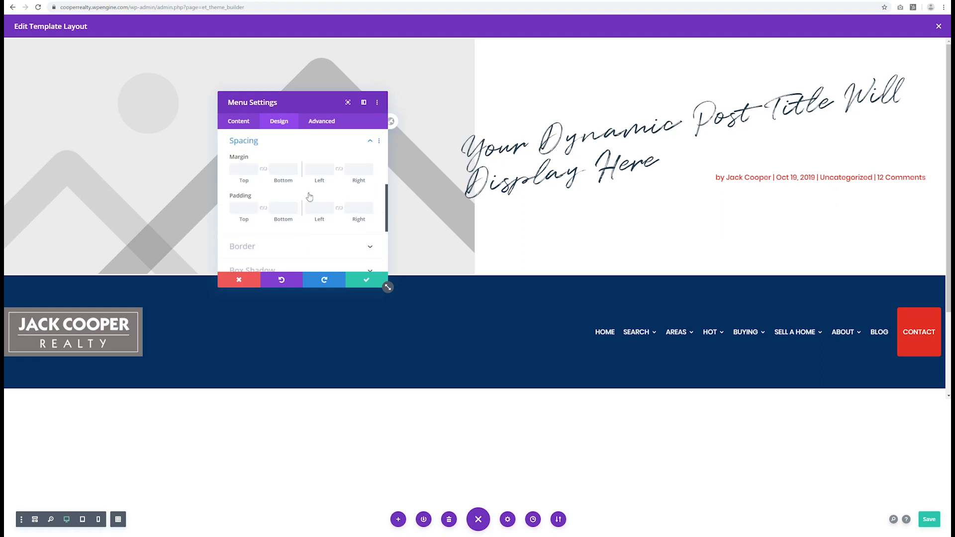
drag(356, 180, 389, 178)
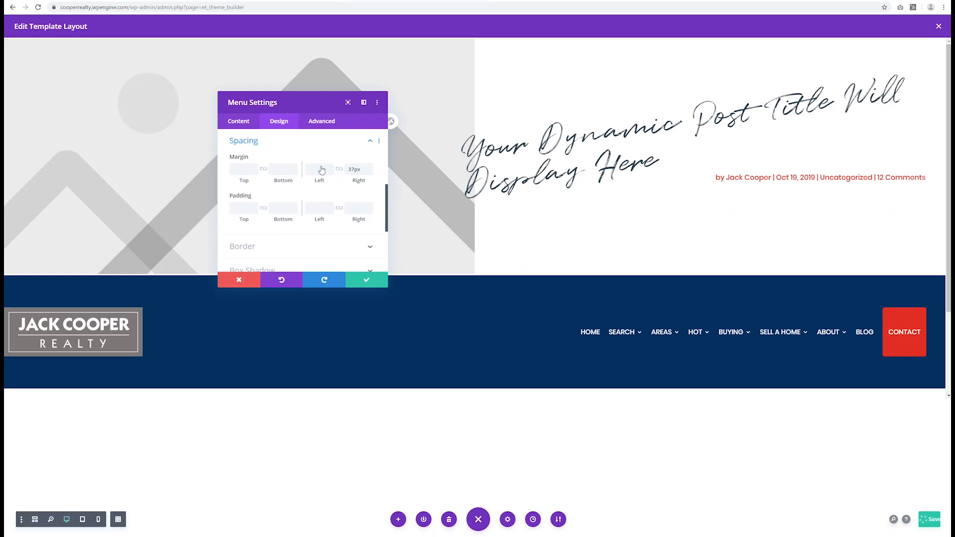
click(366, 281)
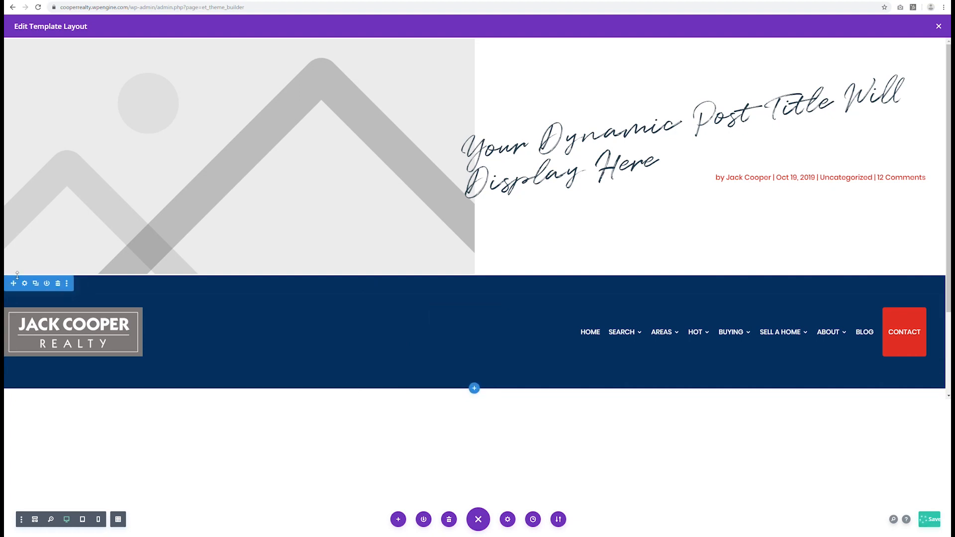
- Move the menu section above the featured image section and reduce its top and bottom padding
drag(14, 283, 28, 50)
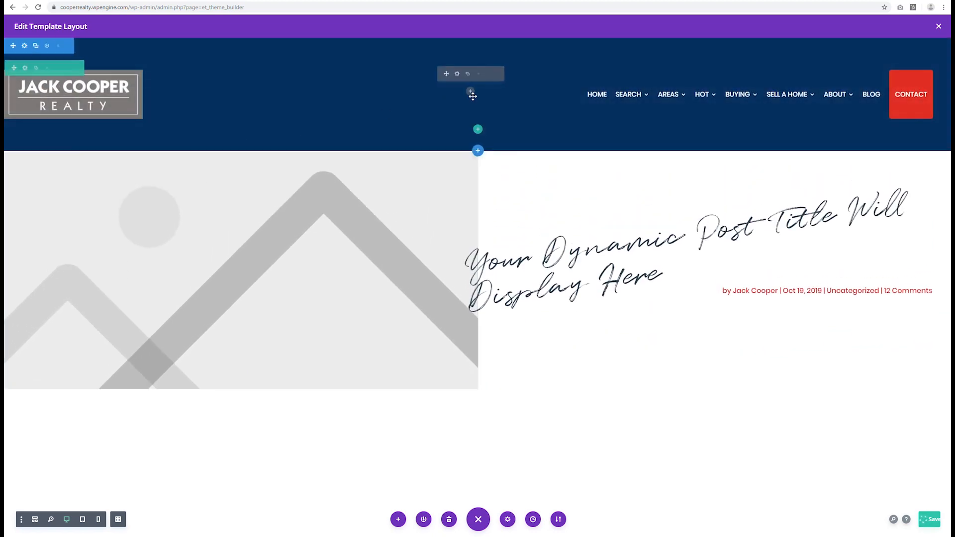
drag(166, 50, 166, 40)
drag(165, 135, 169, 119)
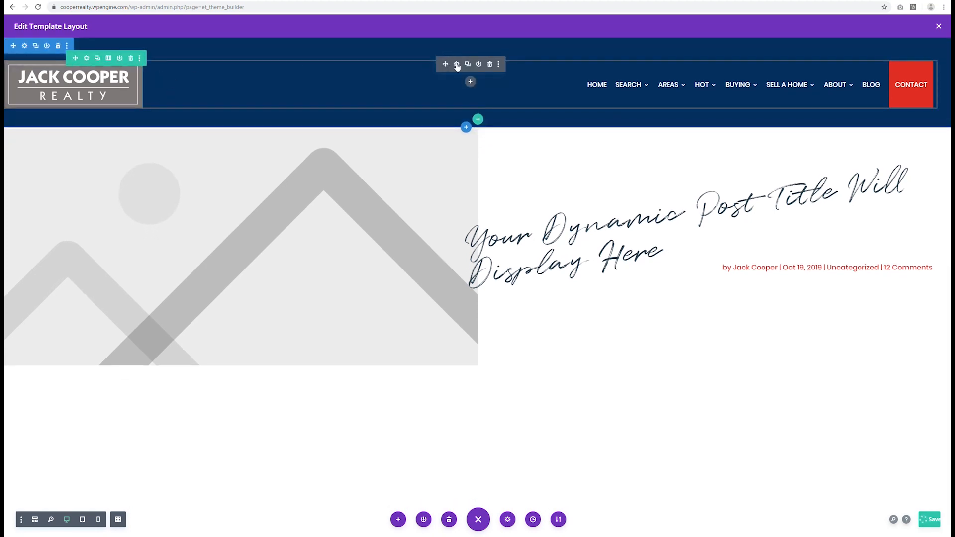
- Give the Menu module a 32px left margin and save its settings
click(456, 65)
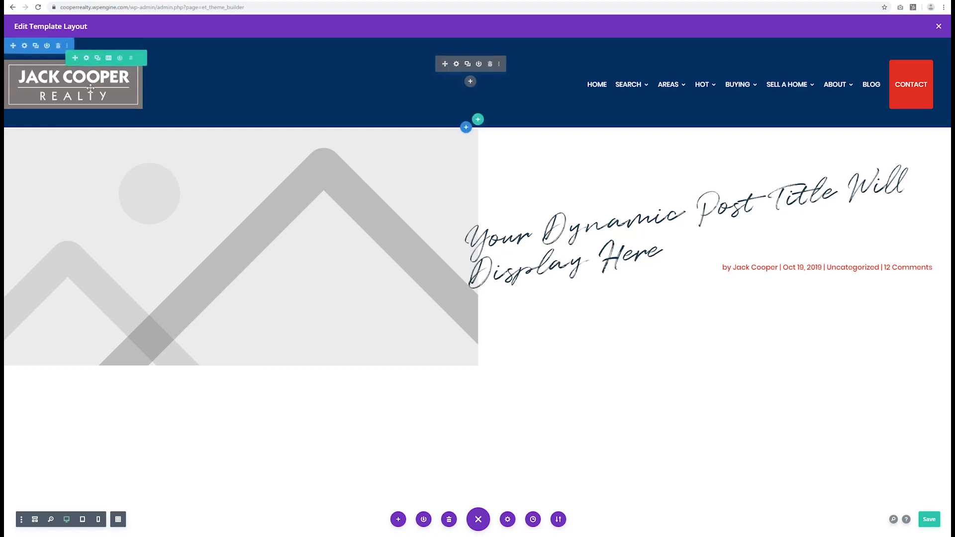
click(456, 65)
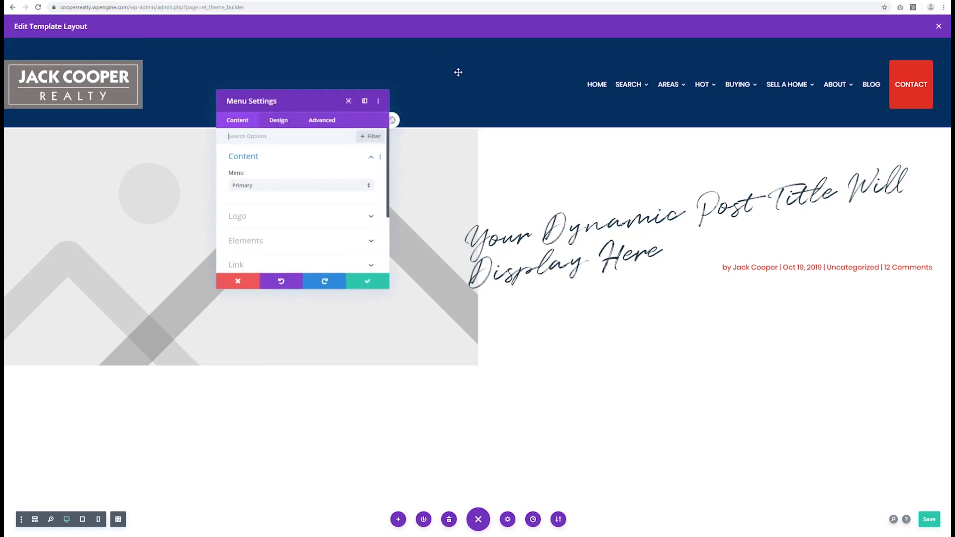
click(284, 127)
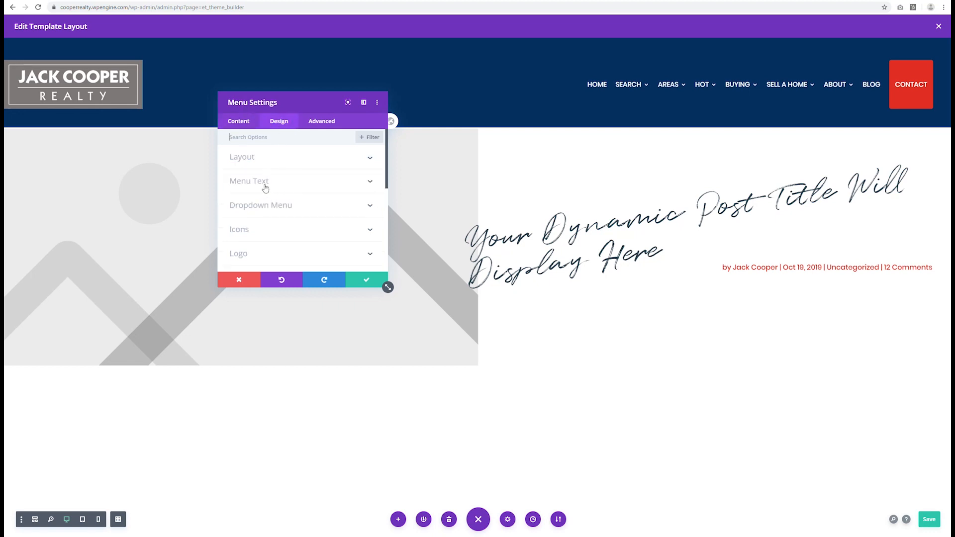
click(269, 253)
click(283, 144)
click(286, 186)
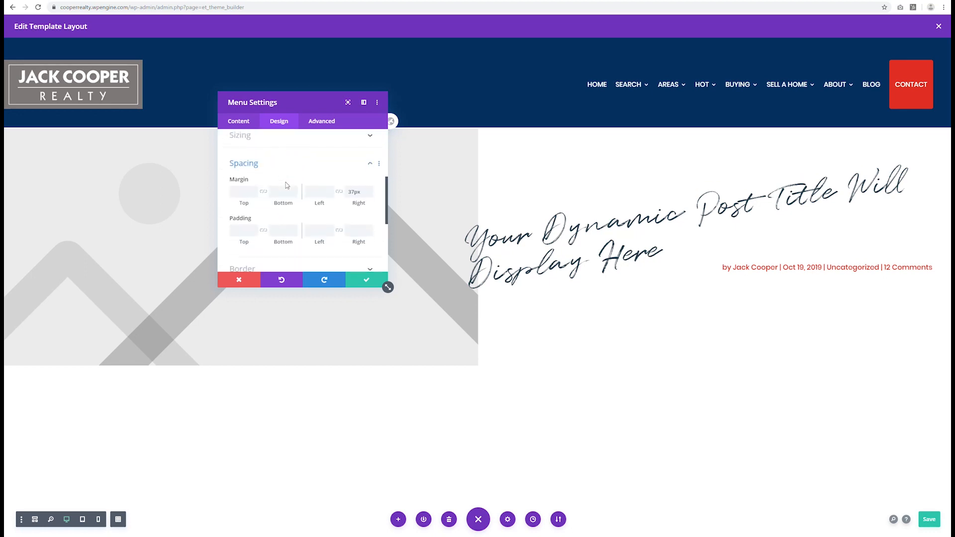
drag(315, 181, 329, 181)
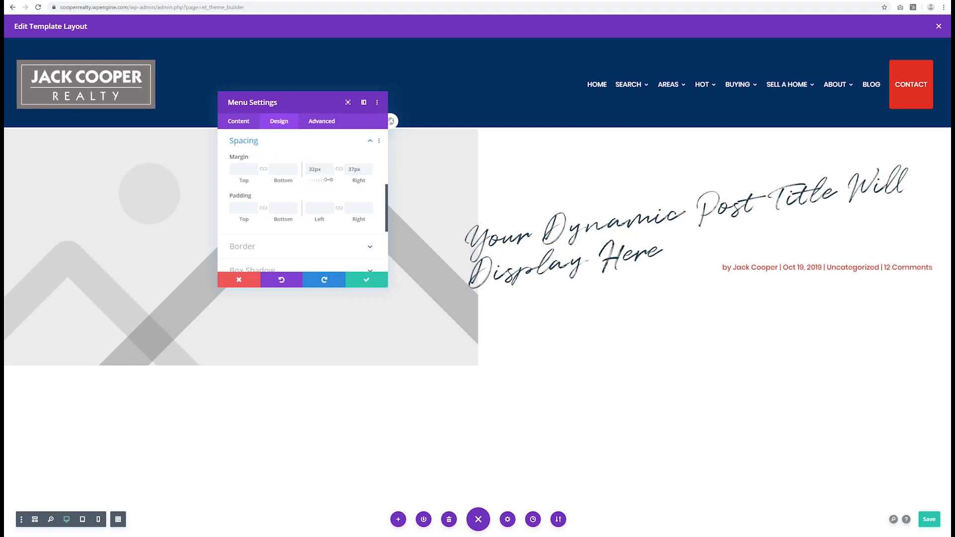
click(362, 282)
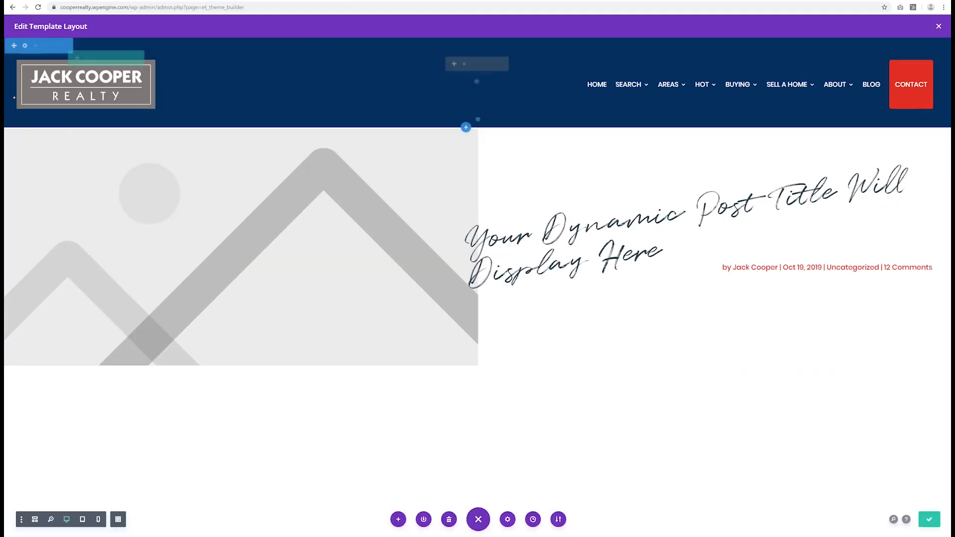
- Limit the menu logo's max height to 85px and save the module's settings
click(463, 64)
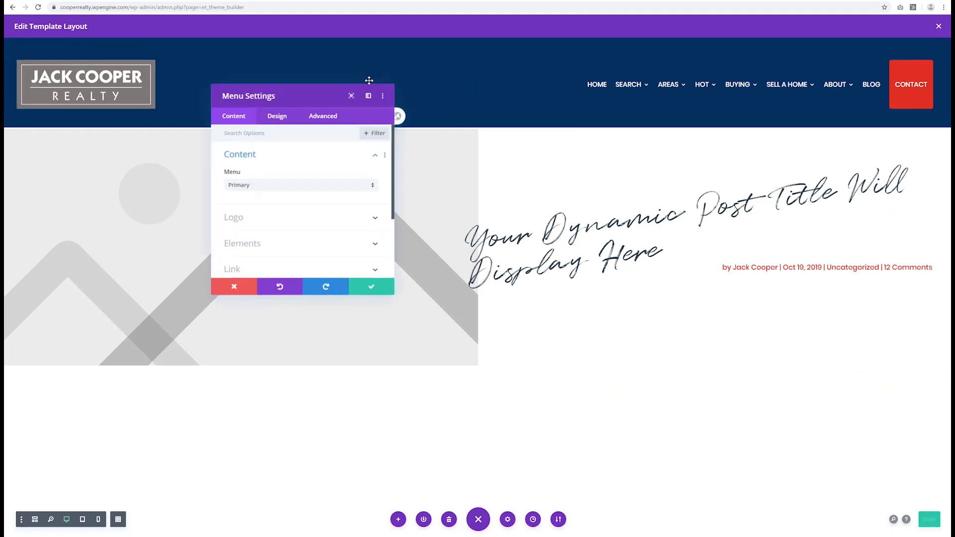
click(283, 125)
click(276, 252)
scroll(286, 226, down, 3)
scroll(289, 222, down, 8)
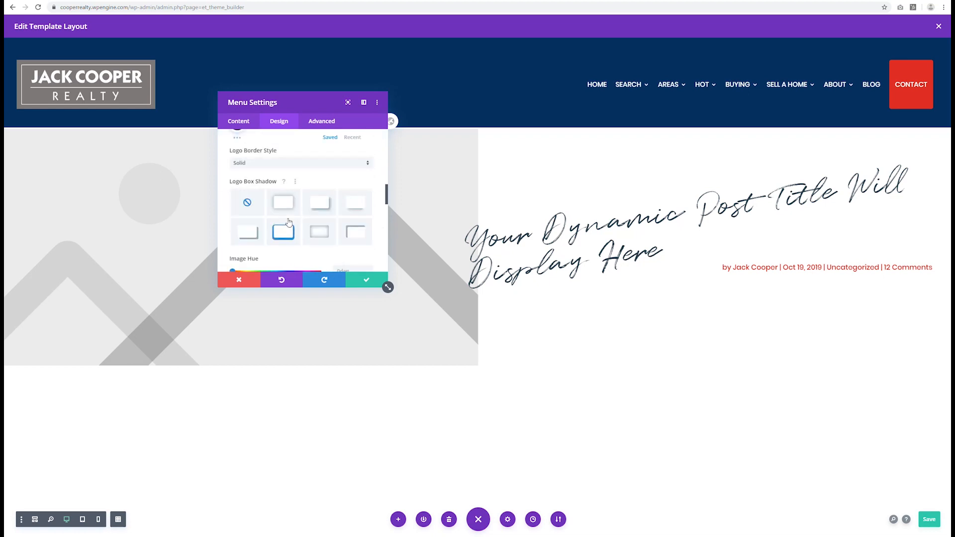
scroll(289, 222, down, 2)
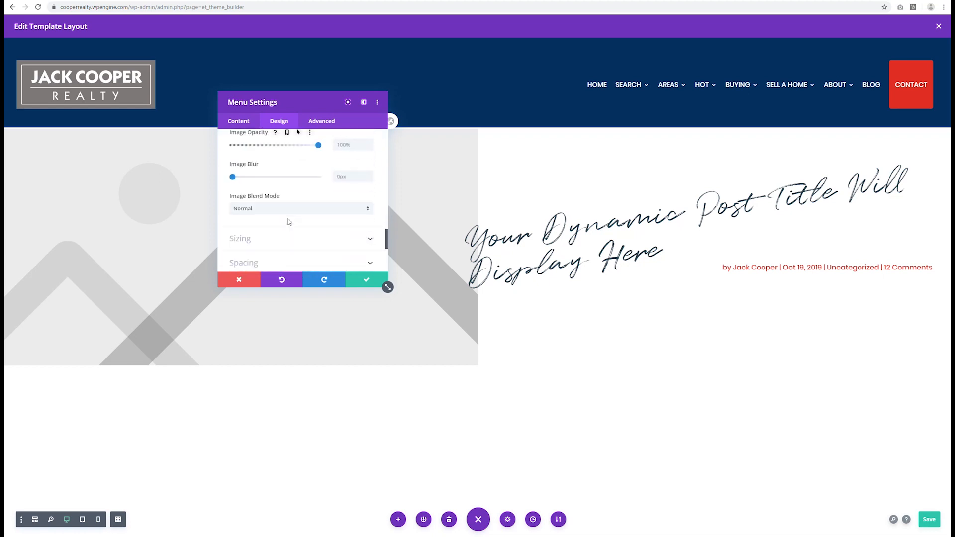
click(285, 238)
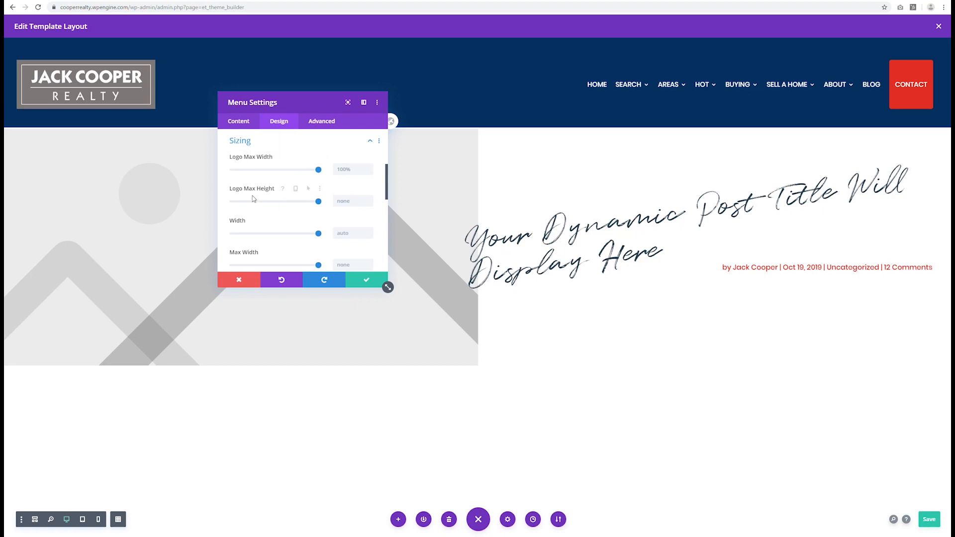
drag(318, 201, 271, 206)
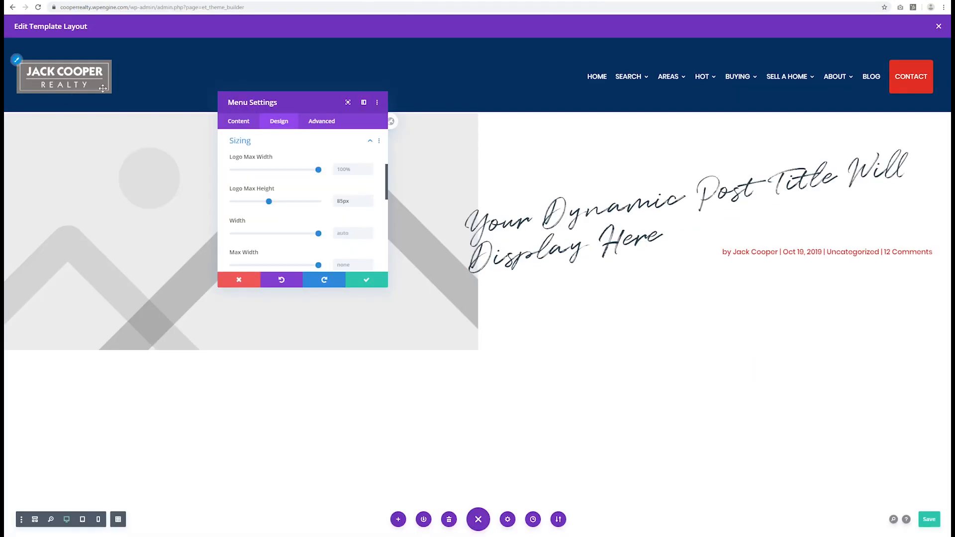
click(369, 280)
- Save and close the custom header layout and start building a custom body for the All Posts template
click(934, 523)
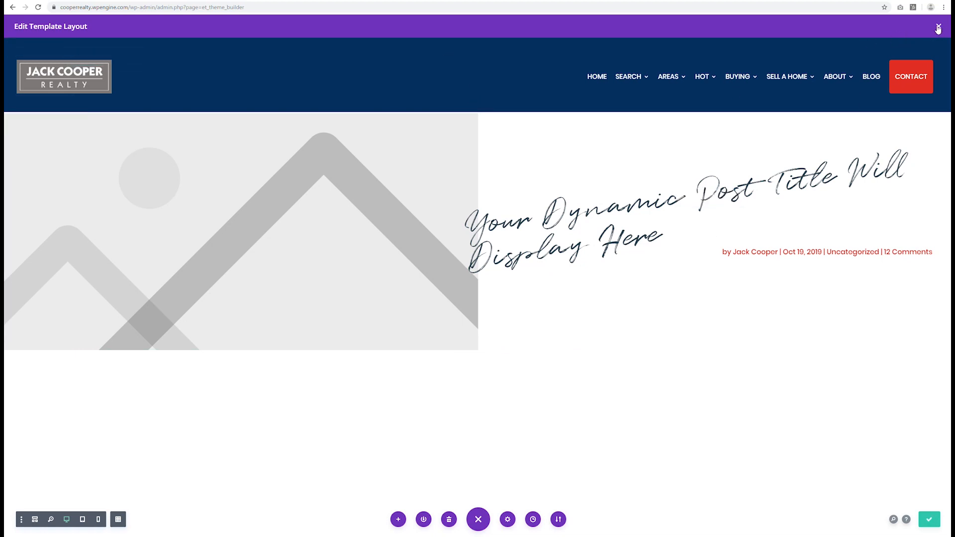
click(938, 27)
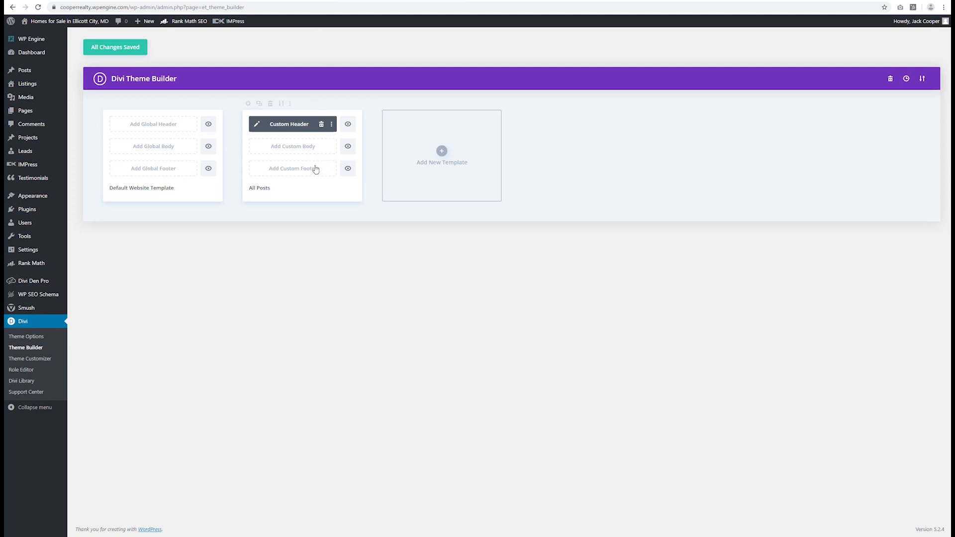
click(293, 150)
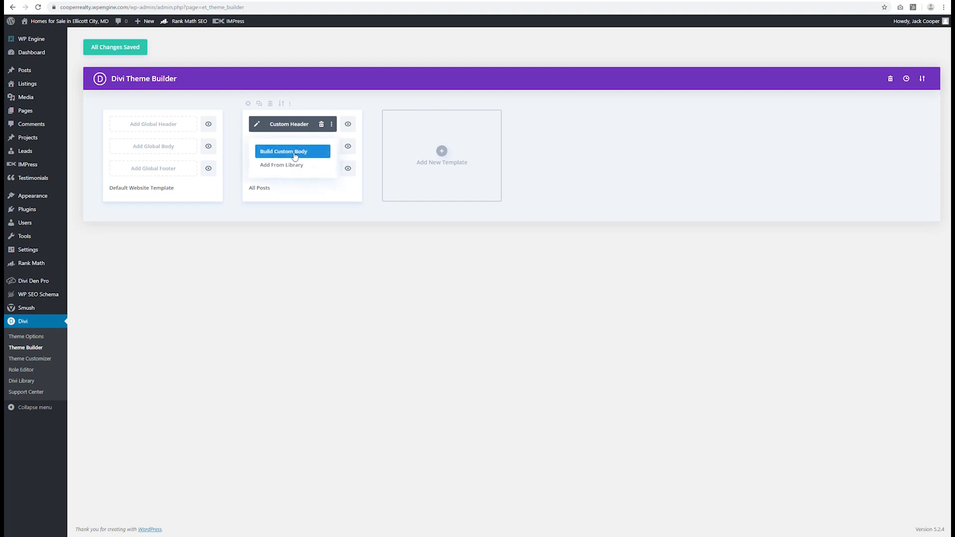
click(294, 153)
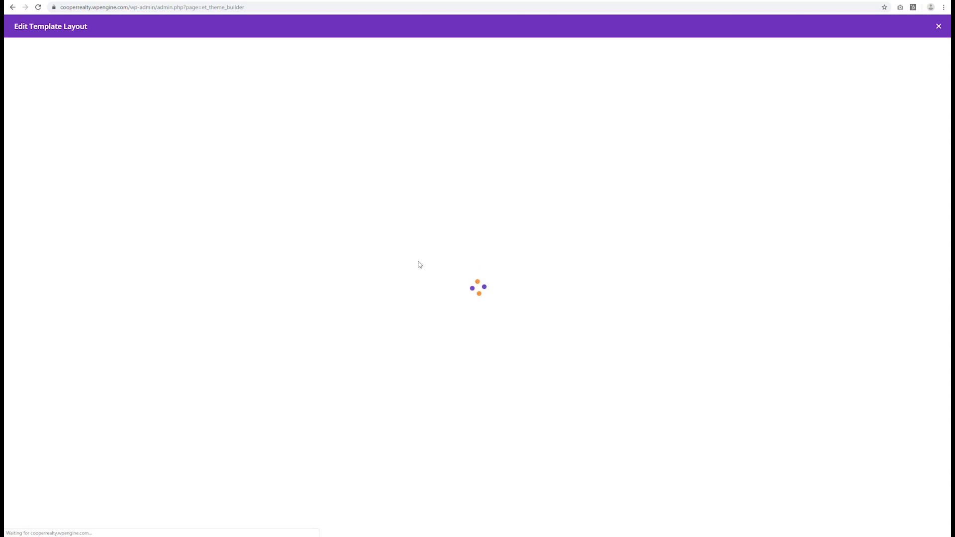
click(321, 388)
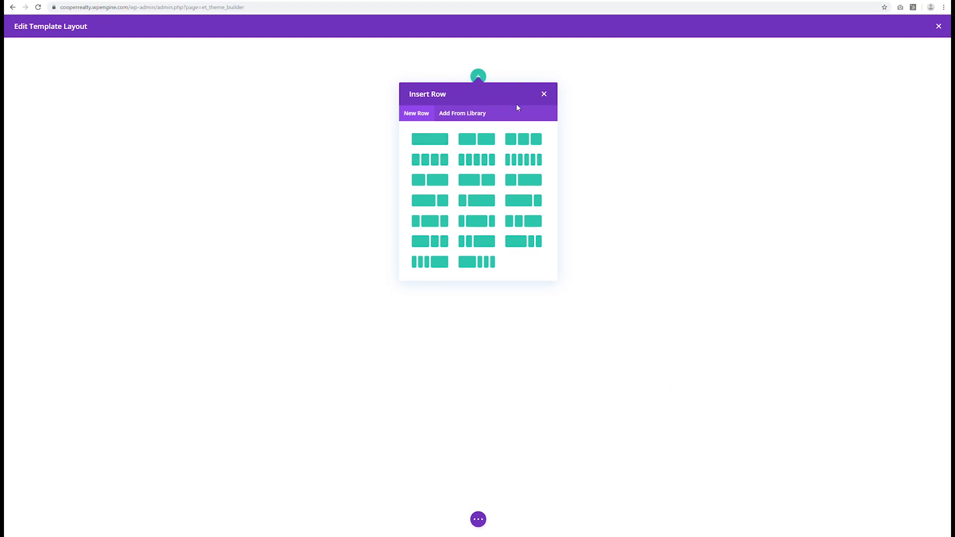
- Insert a single-column row containing a Post Content module into the custom body
click(421, 140)
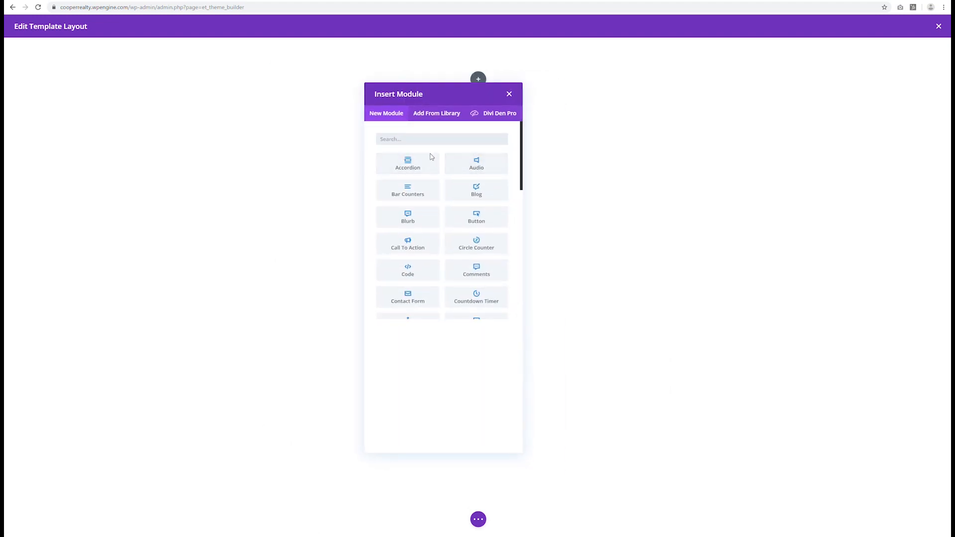
scroll(475, 198, down, 3)
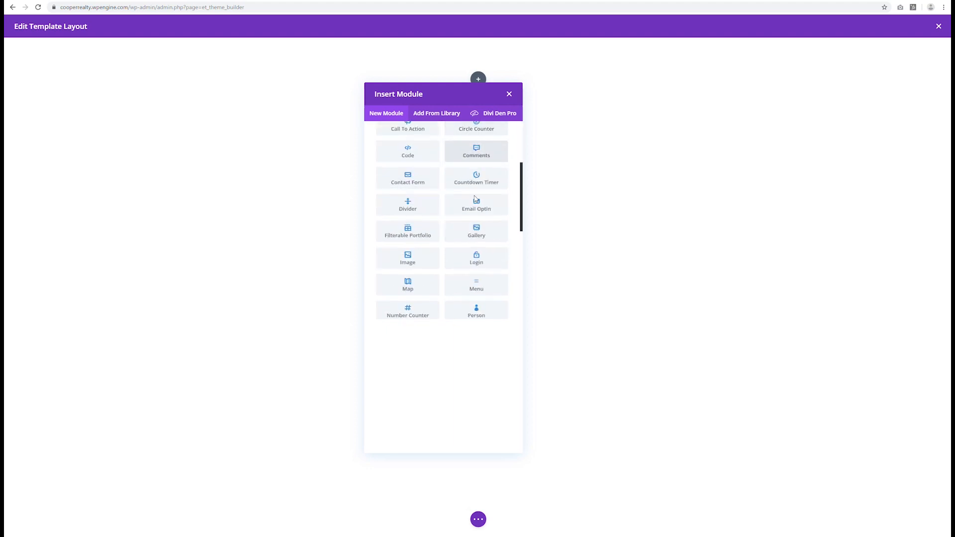
scroll(475, 199, down, 1)
scroll(476, 201, up, 1)
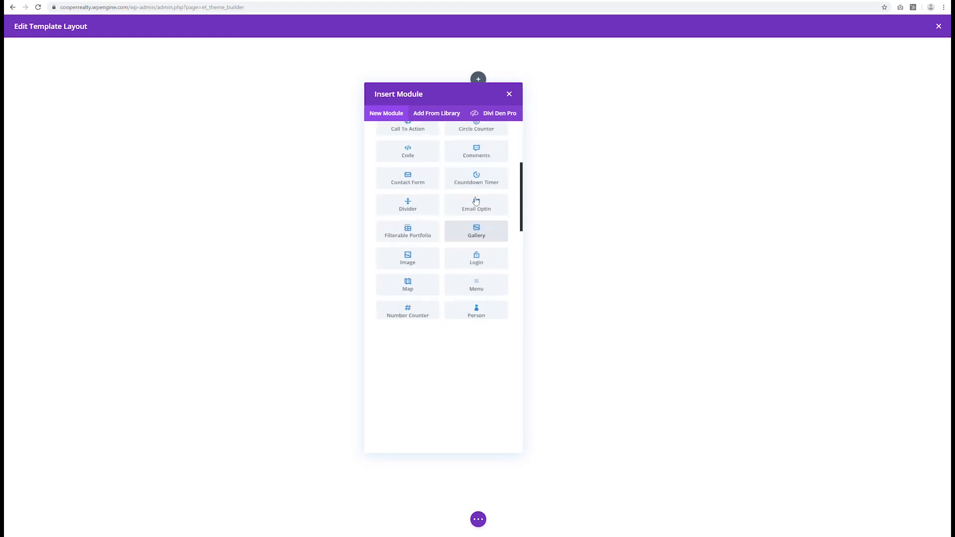
scroll(476, 201, up, 1)
scroll(474, 193, up, 2)
scroll(475, 194, down, 4)
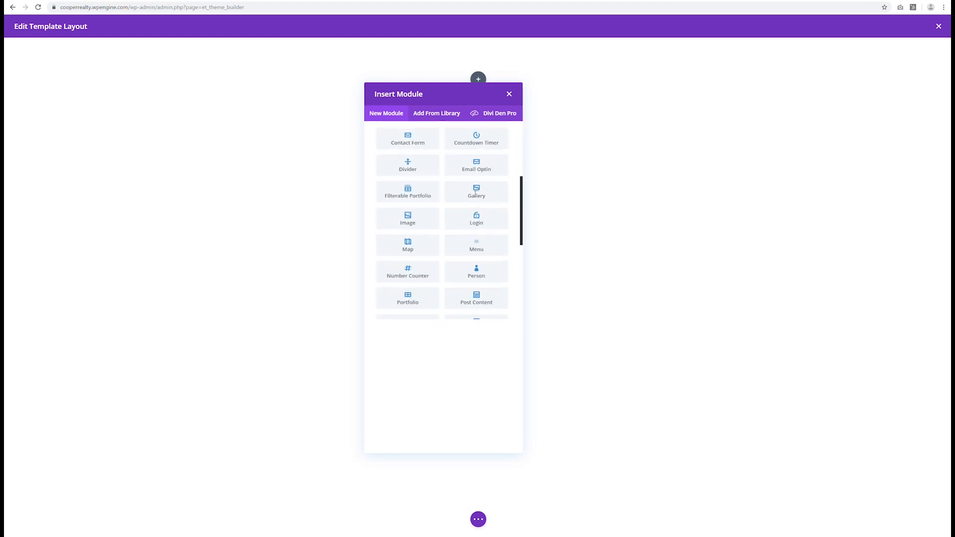
scroll(475, 194, down, 3)
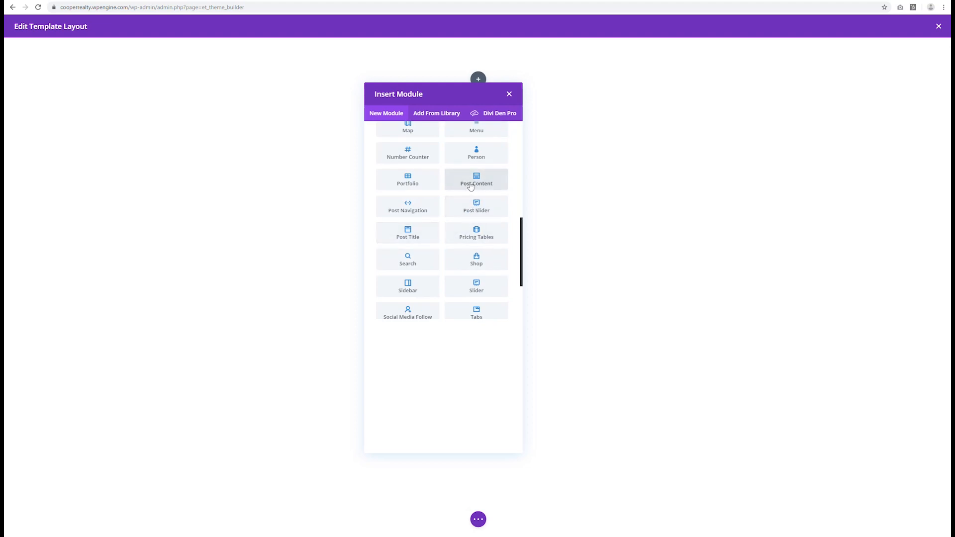
click(470, 185)
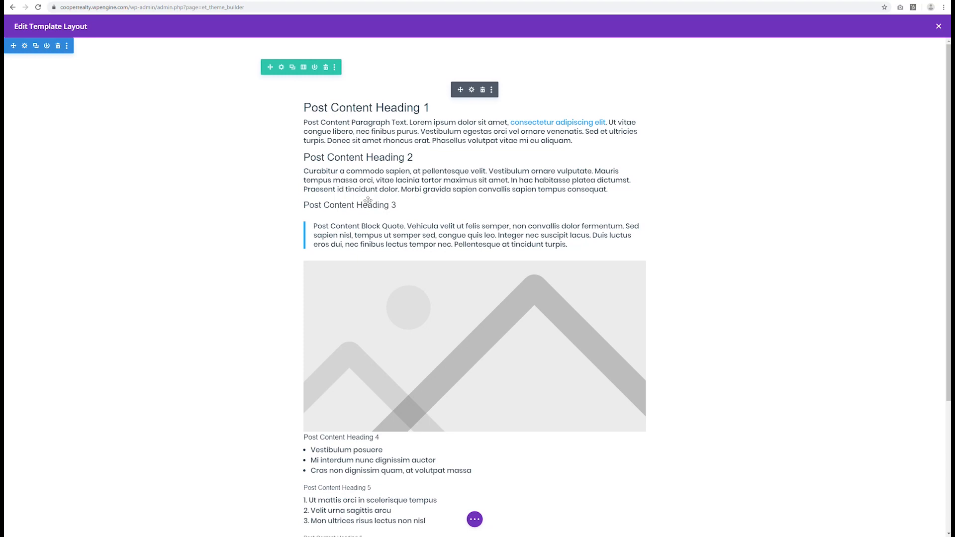
- Look over the sample post content and remove the top padding of its section
scroll(372, 381, down, 5)
scroll(389, 361, up, 4)
scroll(390, 361, up, 1)
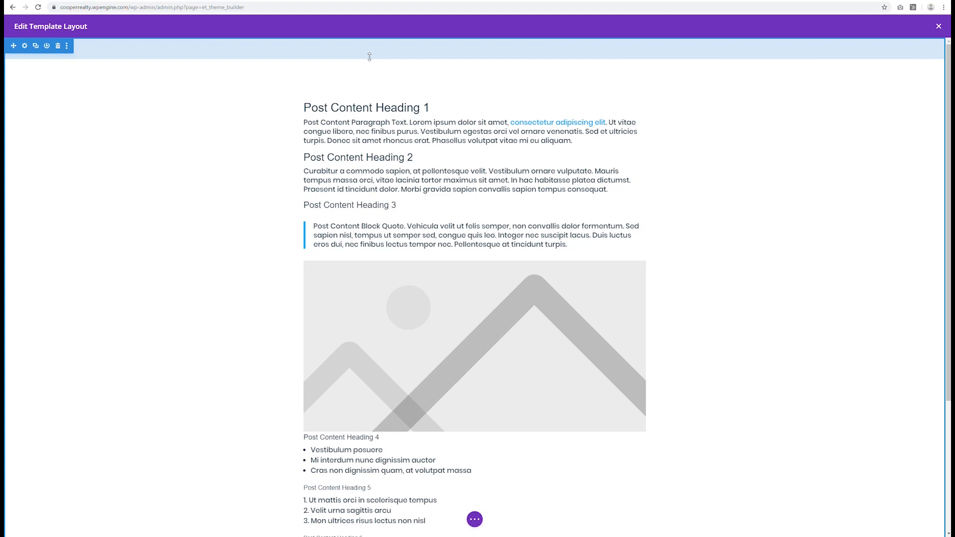
drag(370, 57, 371, 36)
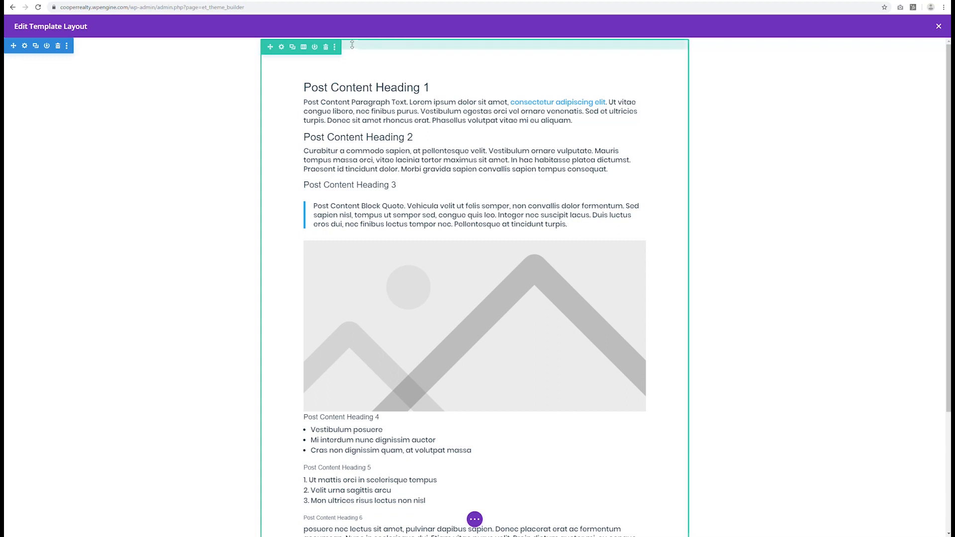
- Remove the post content row's top and bottom padding and its section's bottom padding, and save the body layout
drag(356, 43, 358, 34)
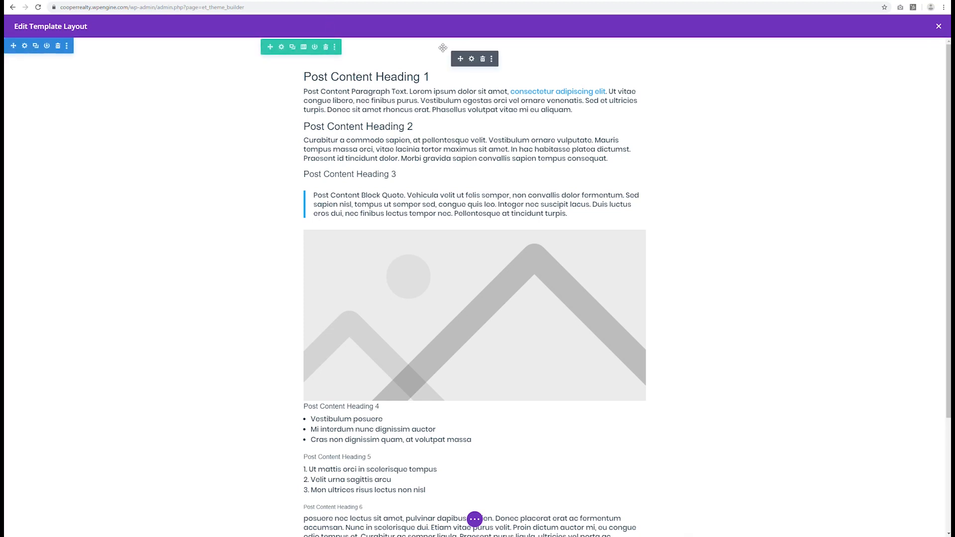
scroll(489, 207, down, 3)
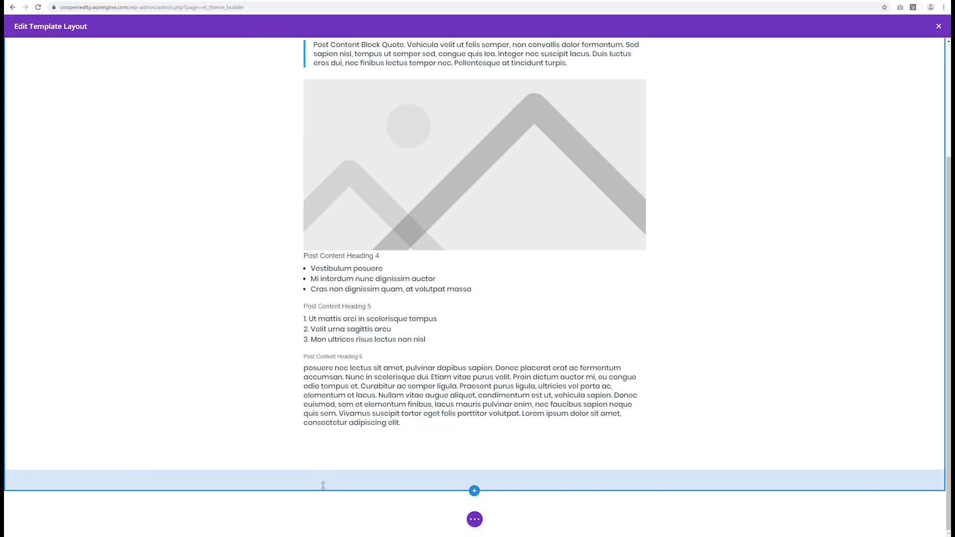
drag(324, 486, 326, 461)
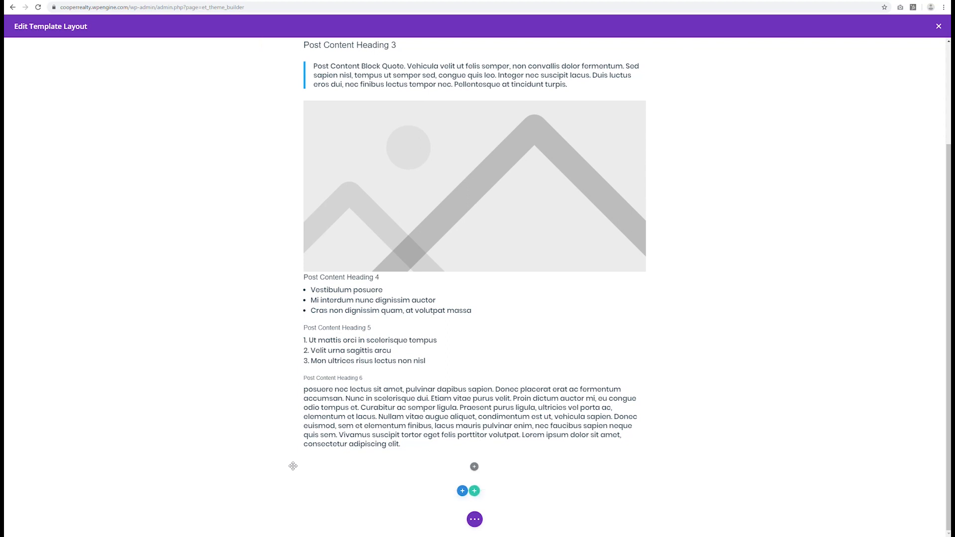
drag(292, 487, 292, 470)
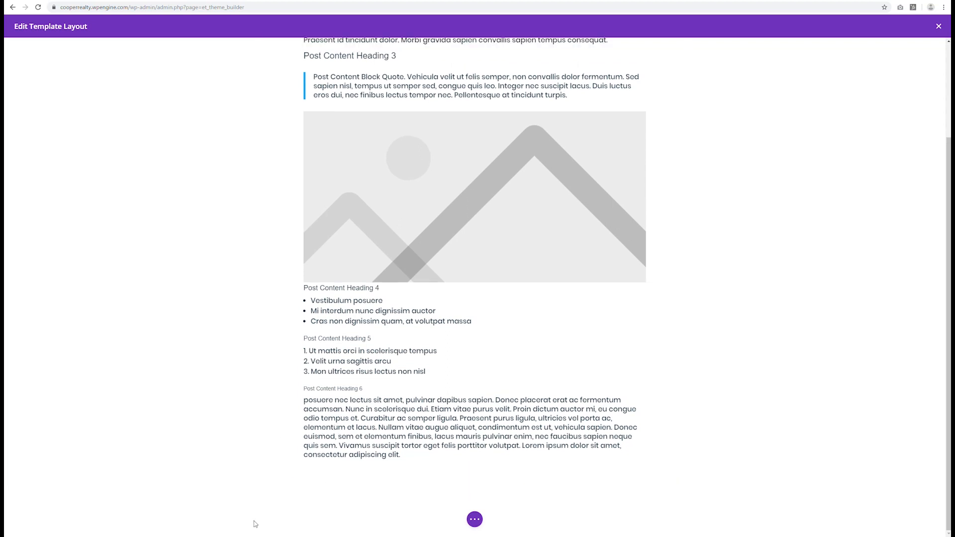
scroll(342, 503, up, 3)
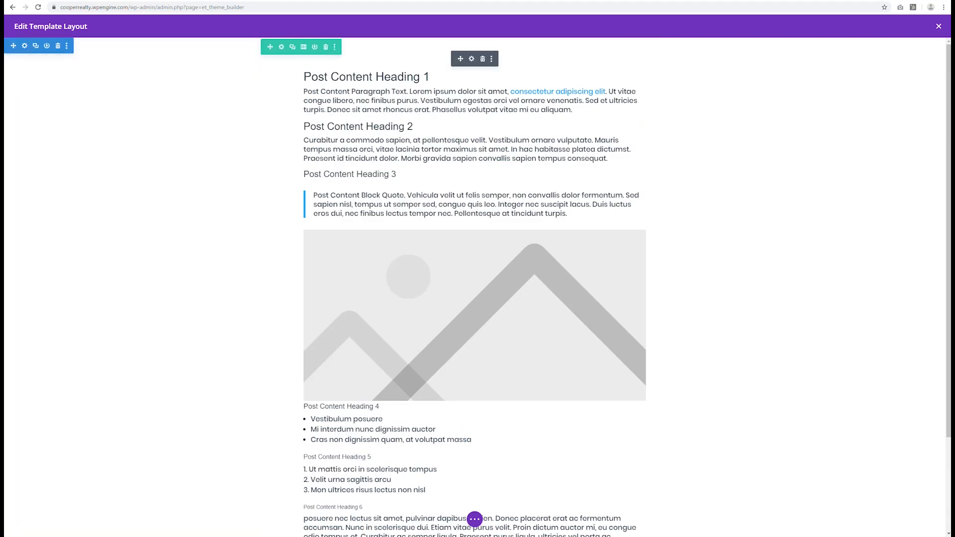
click(474, 518)
click(924, 519)
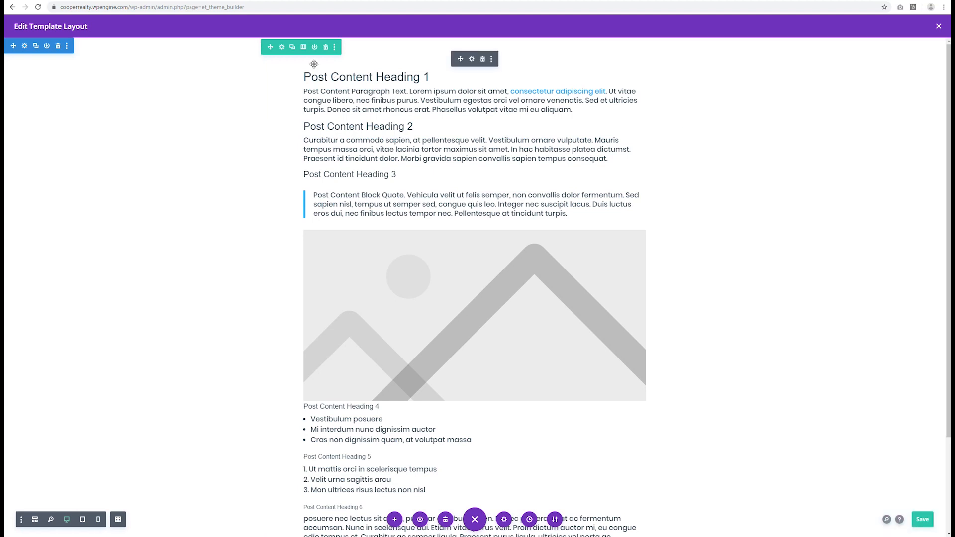
- View the column layout choices for the post content row and set its width and max width to 100%
click(304, 48)
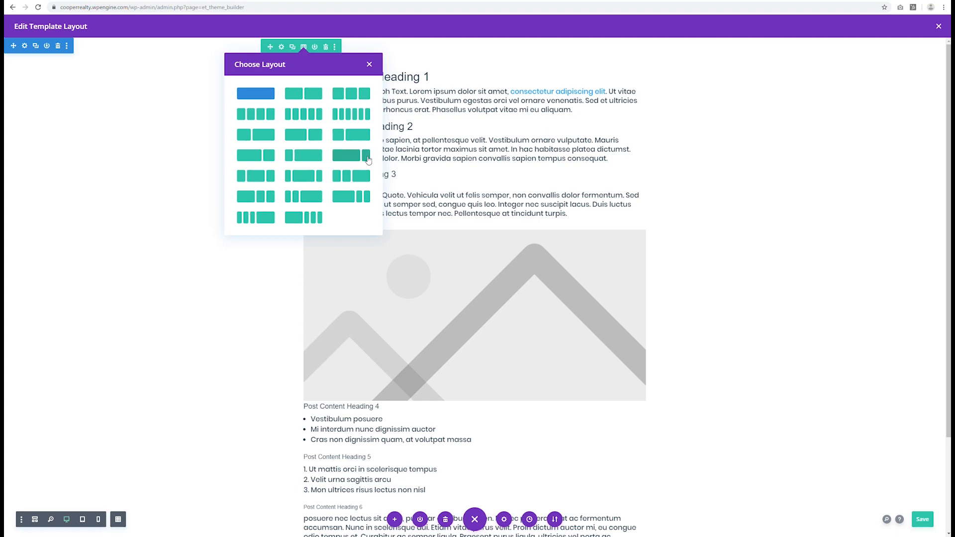
click(369, 67)
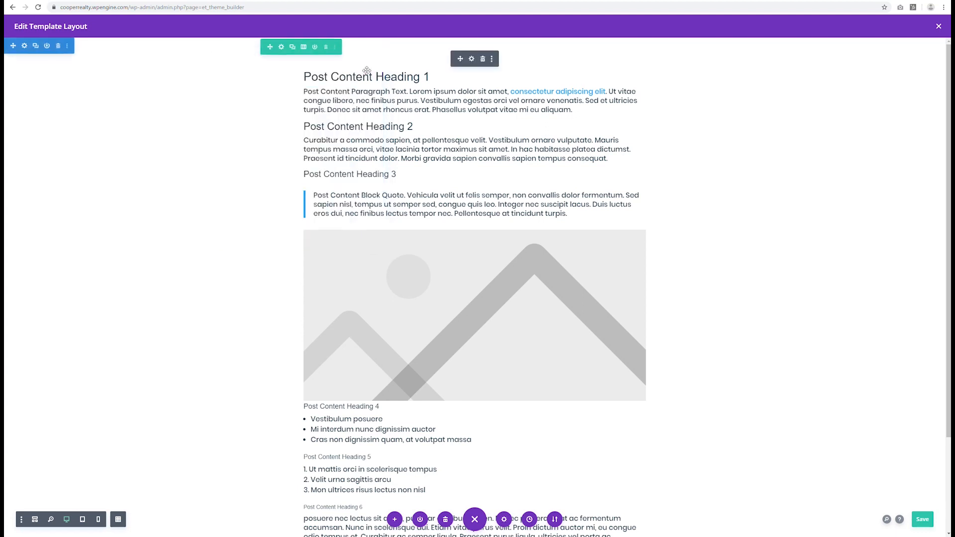
click(281, 48)
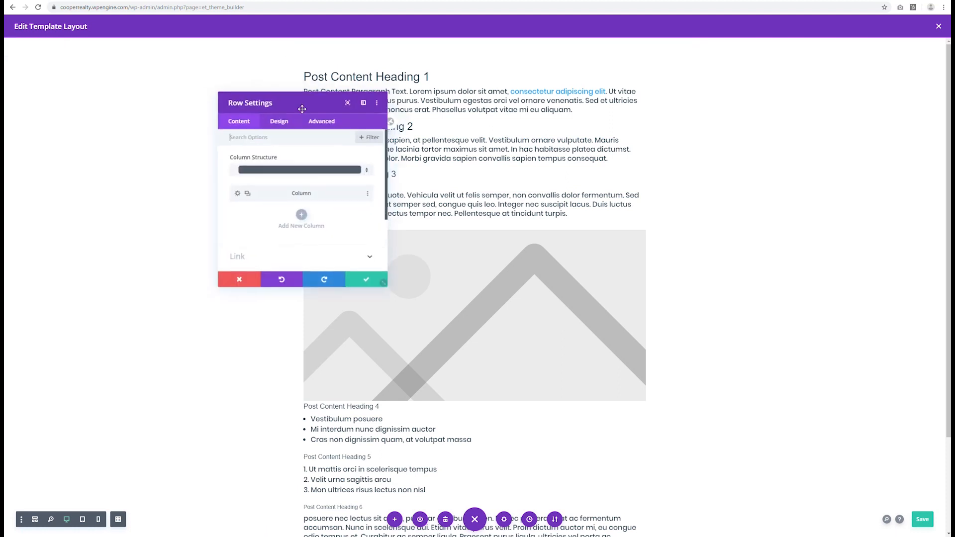
click(279, 121)
click(289, 159)
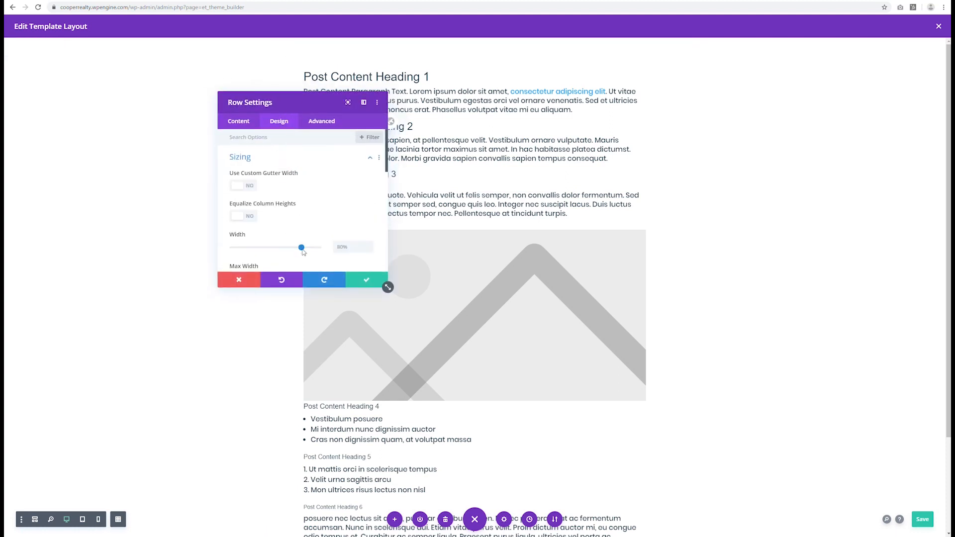
scroll(354, 241, down, 2)
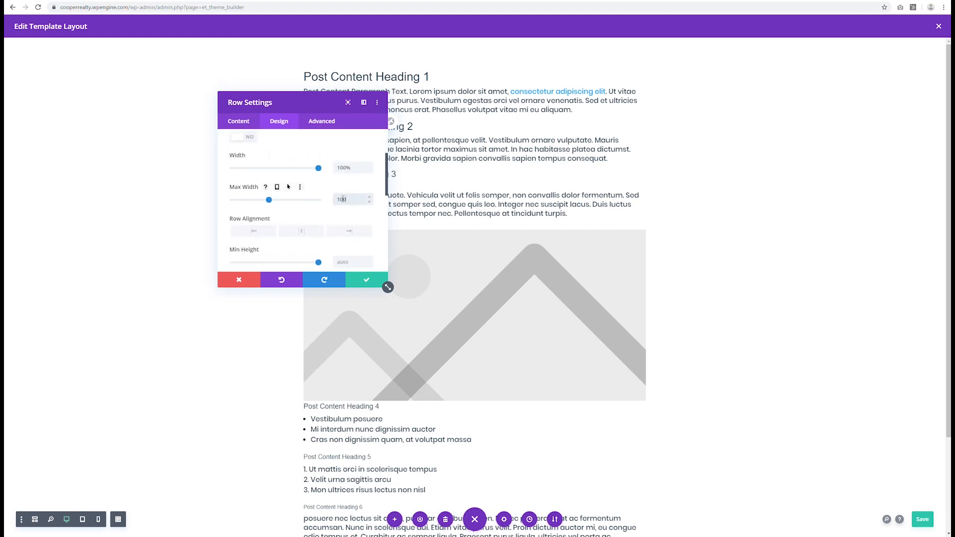
text(px)
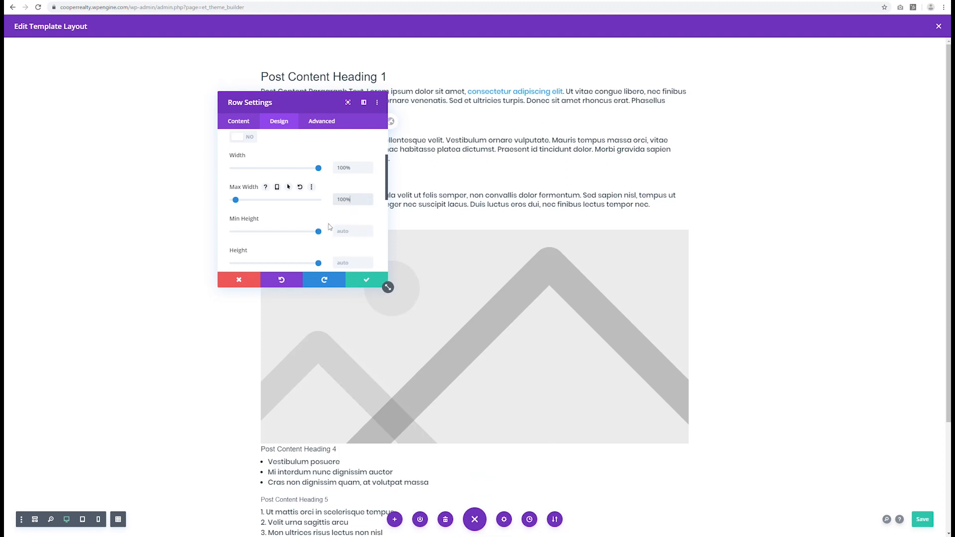
click(368, 281)
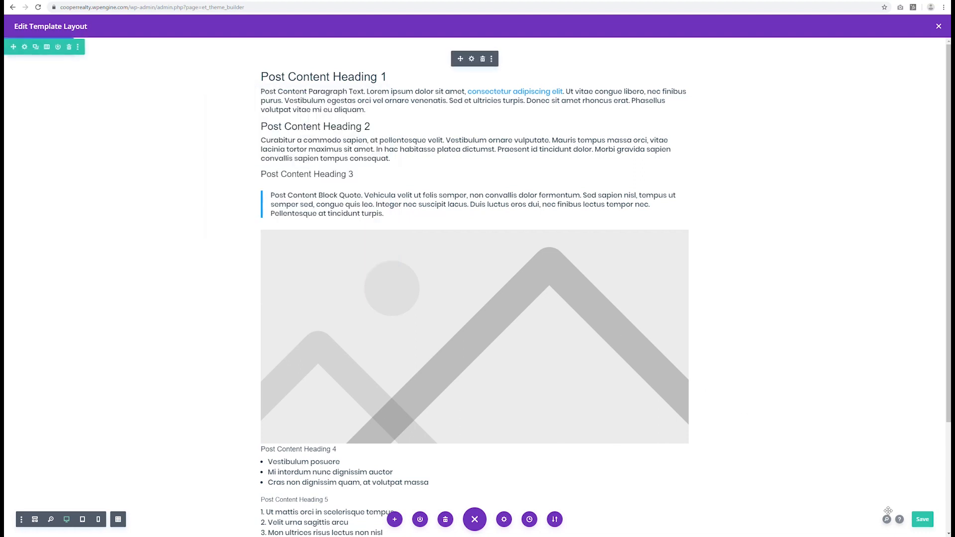
- Save and close the custom body layout and start building a custom footer for the All Posts template
click(919, 521)
click(938, 27)
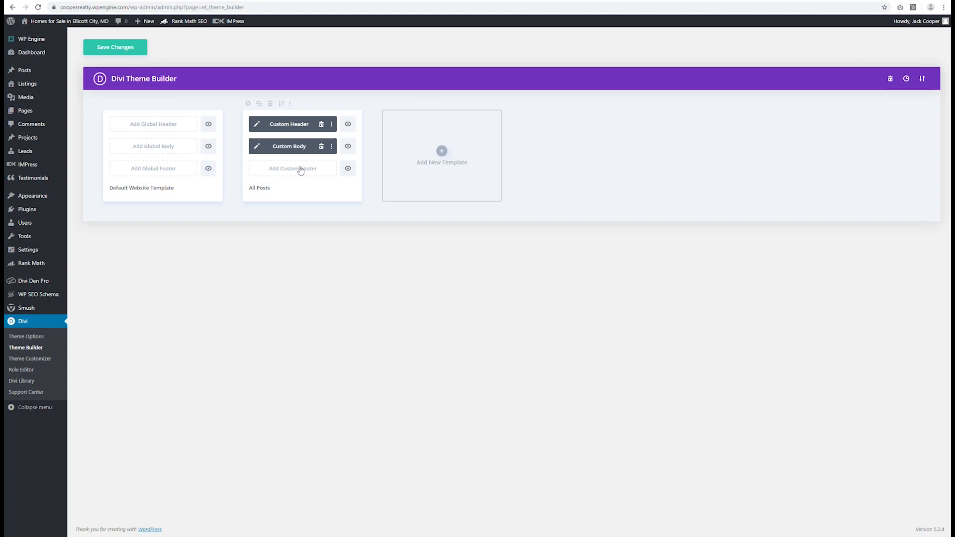
click(301, 170)
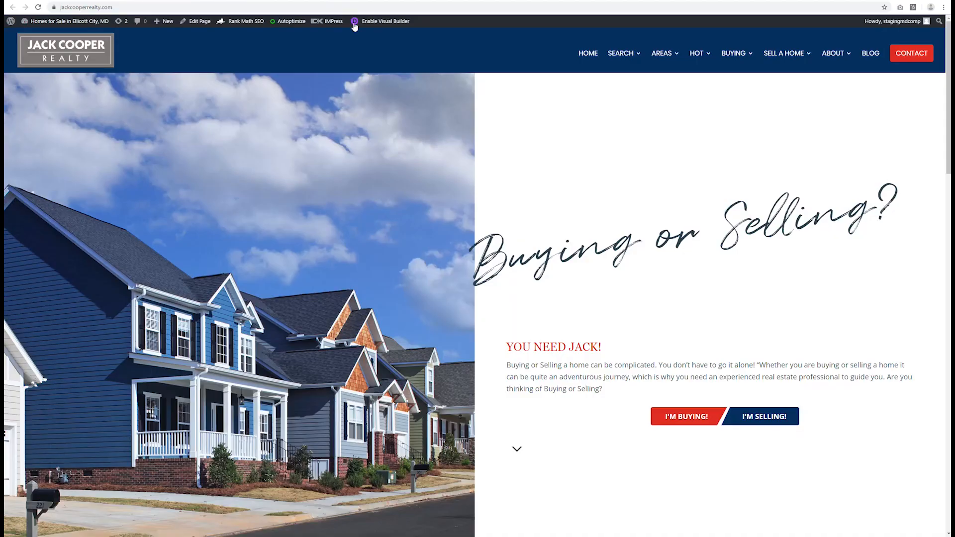
scroll(141, 214, down, 15)
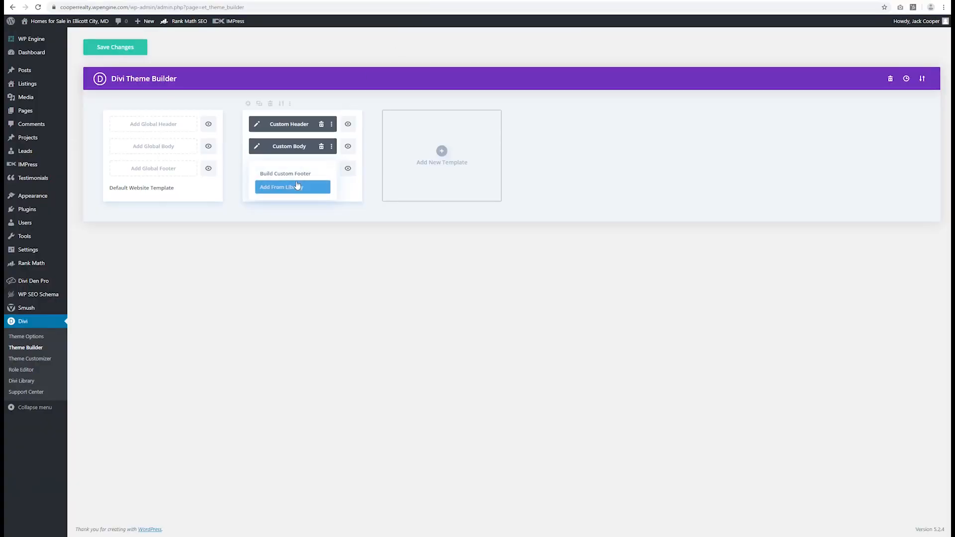
click(296, 175)
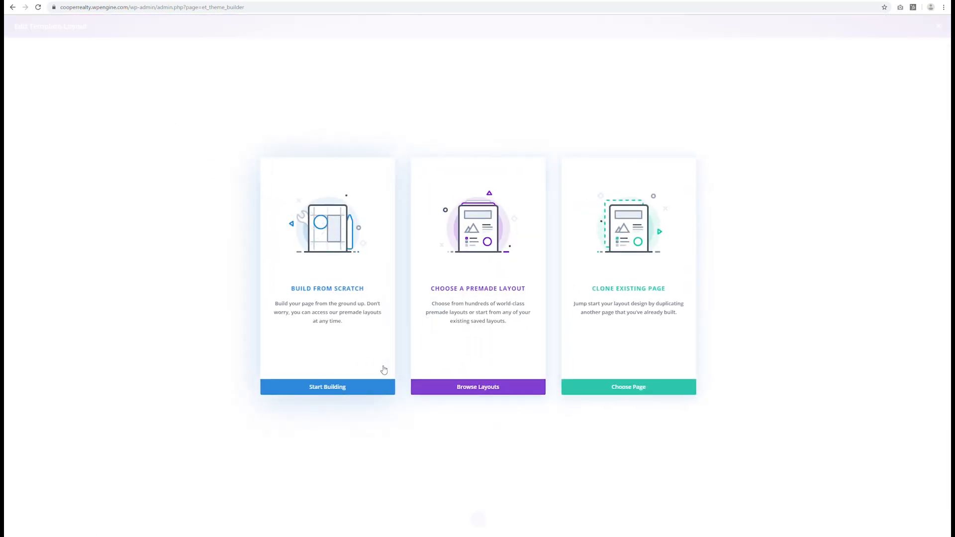
- Browse the premade layouts, saved layouts and existing pages available for the footer, and close the library
click(438, 387)
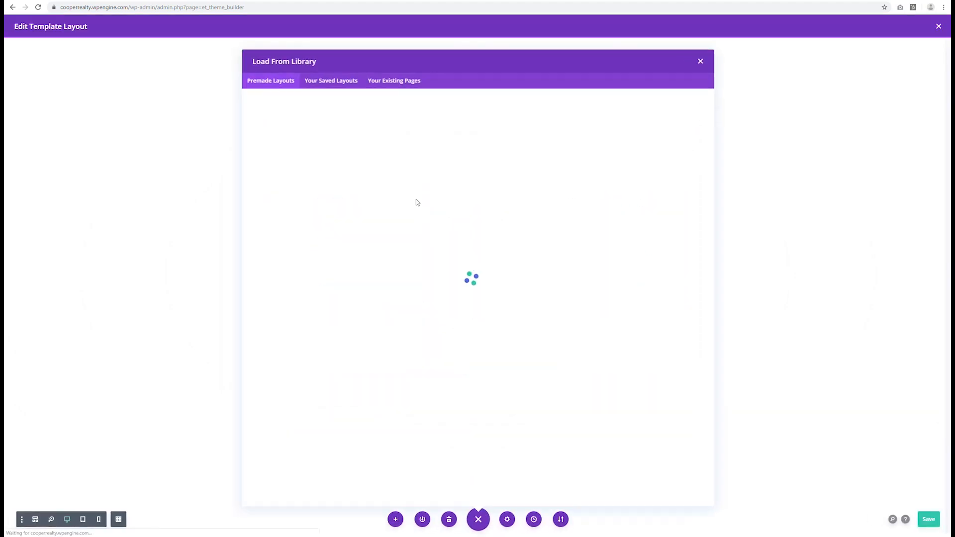
click(341, 81)
click(387, 82)
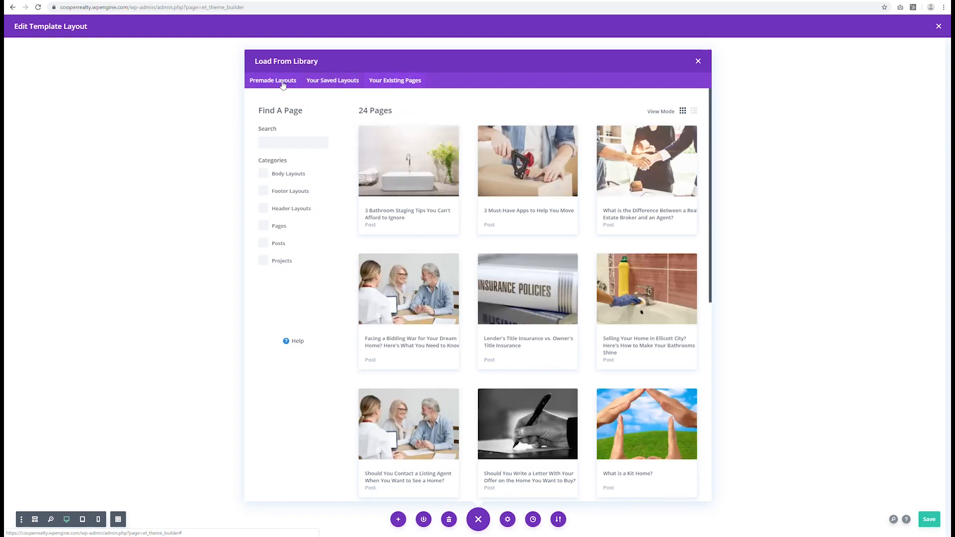
click(289, 79)
click(698, 62)
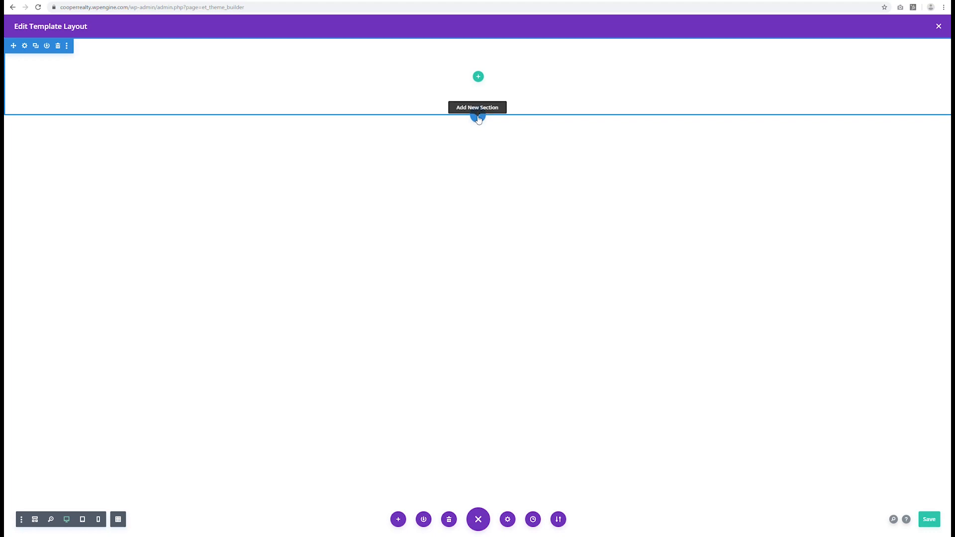
- Insert the saved footer section found by searching the library for "master" and delete the empty section above it
click(478, 118)
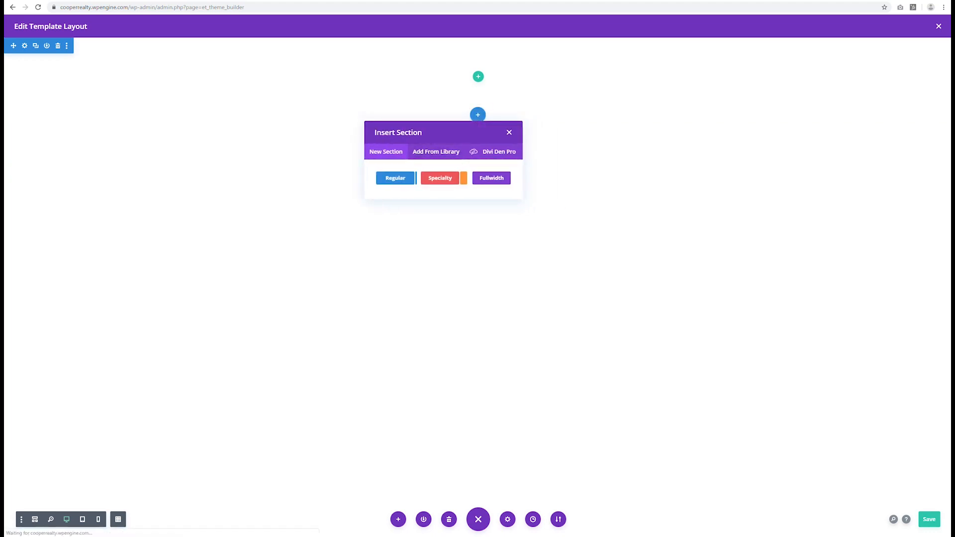
click(499, 153)
mouse_move(478, 79)
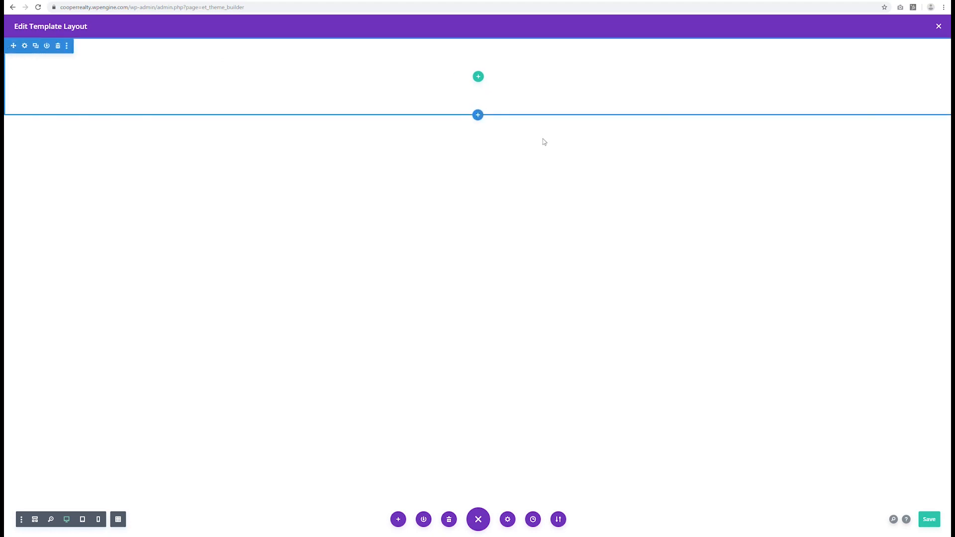
click(478, 115)
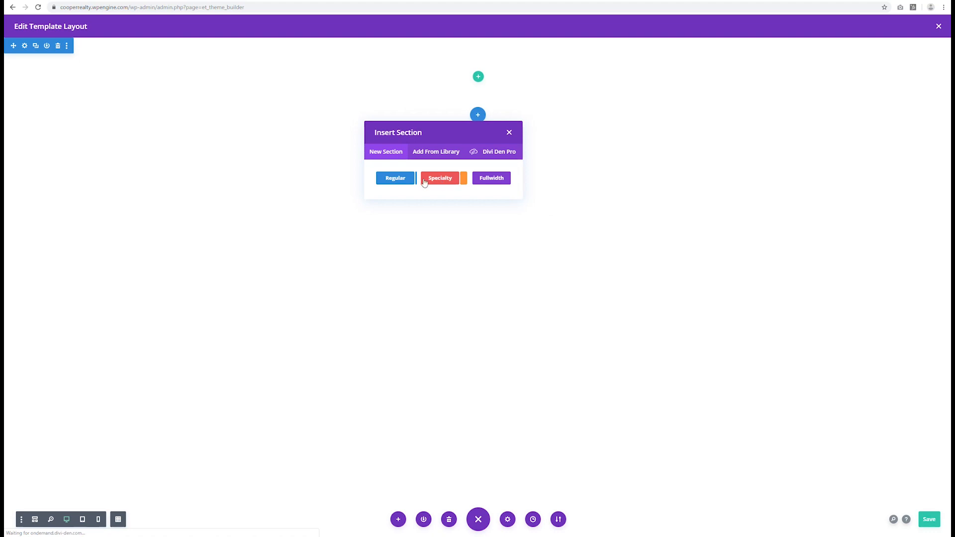
click(433, 154)
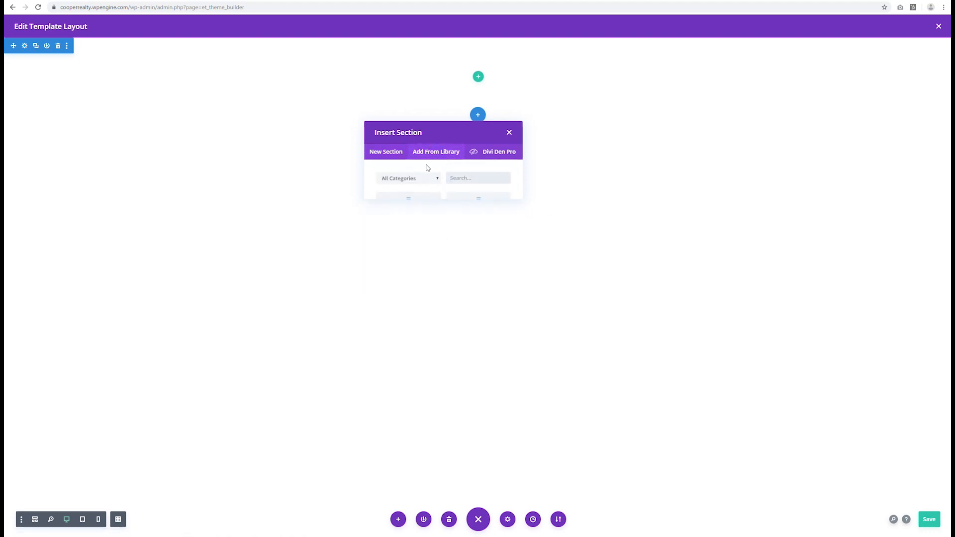
text(master)
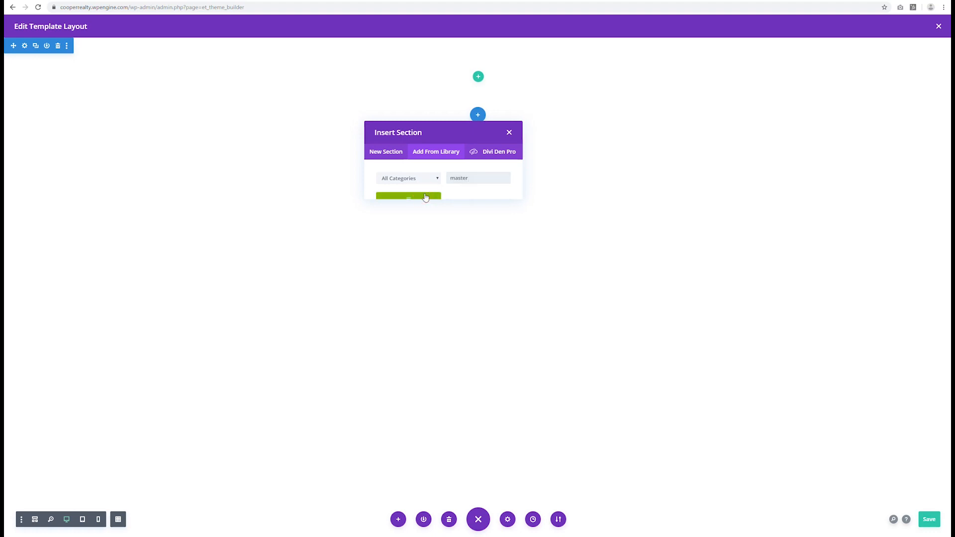
click(426, 198)
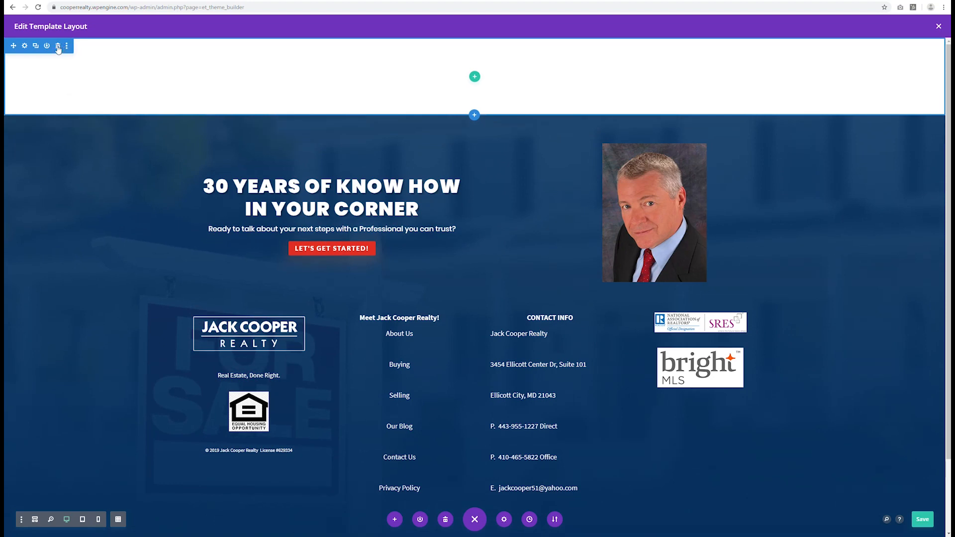
click(58, 47)
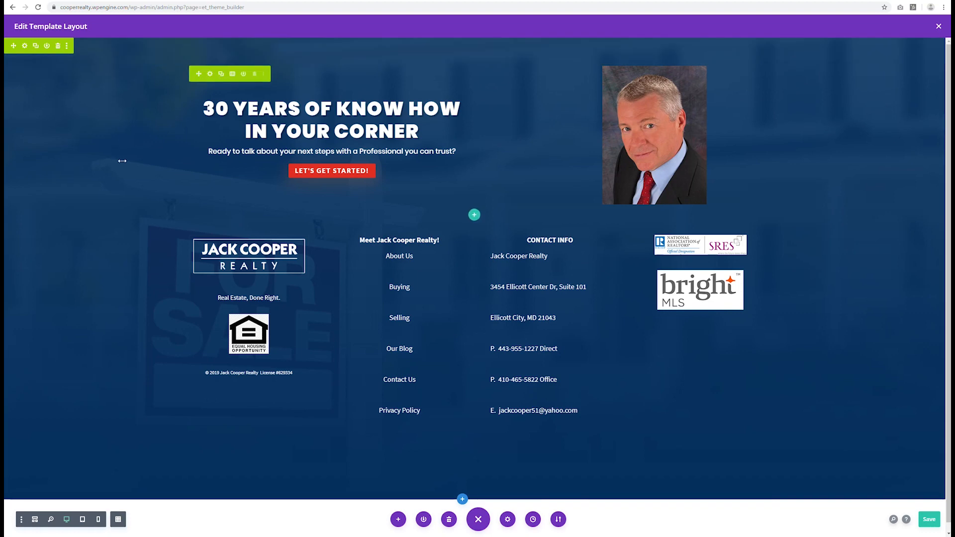
- Look over the inserted footer, and save and close the custom footer layout of the All Posts template
scroll(122, 161, down, 1)
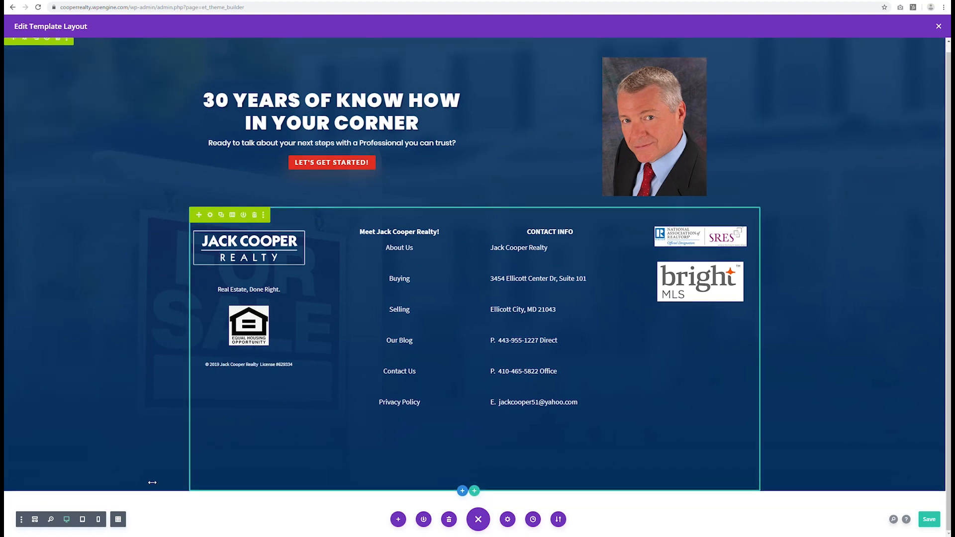
scroll(218, 318, up, 1)
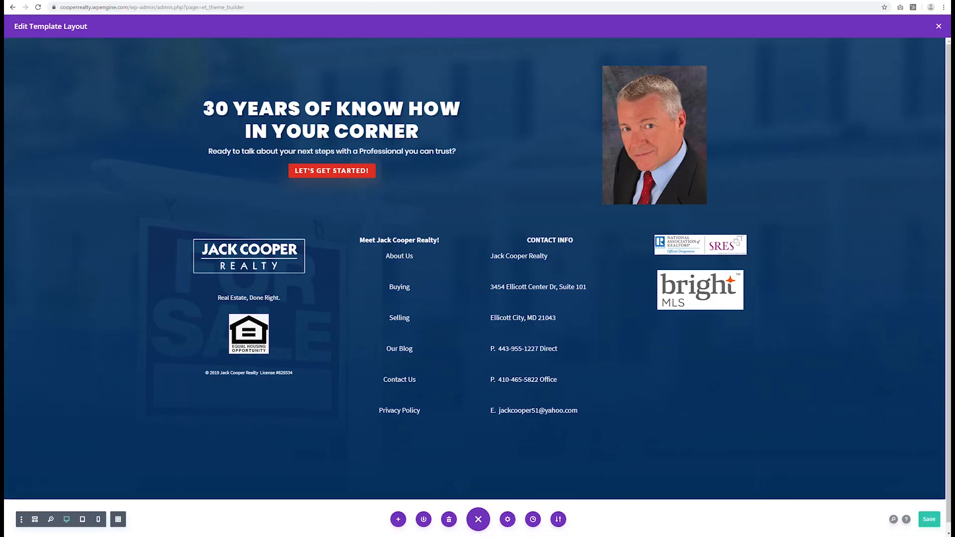
click(931, 520)
click(939, 27)
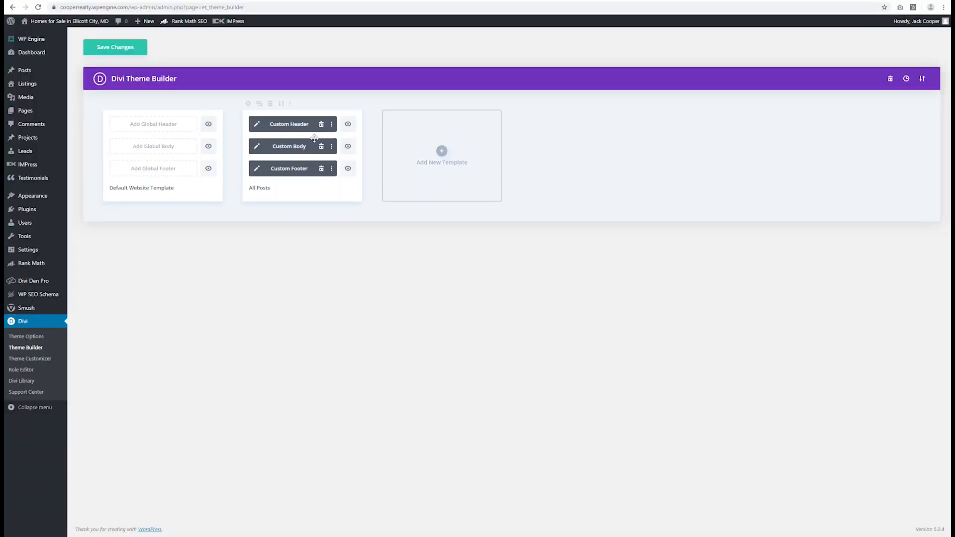
double_click(258, 189)
click(280, 190)
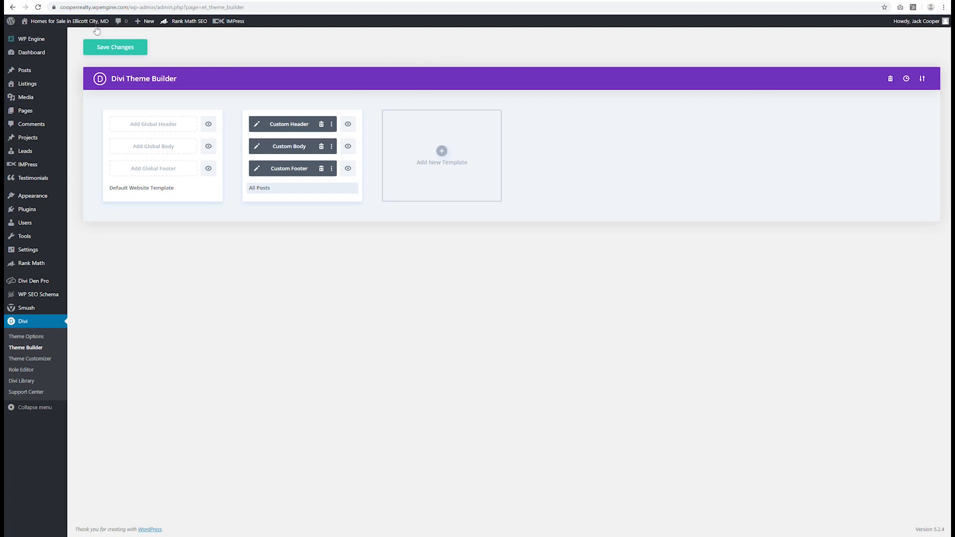
- Open the site's blog page and look over the list of posts
mouse_move(93, 26)
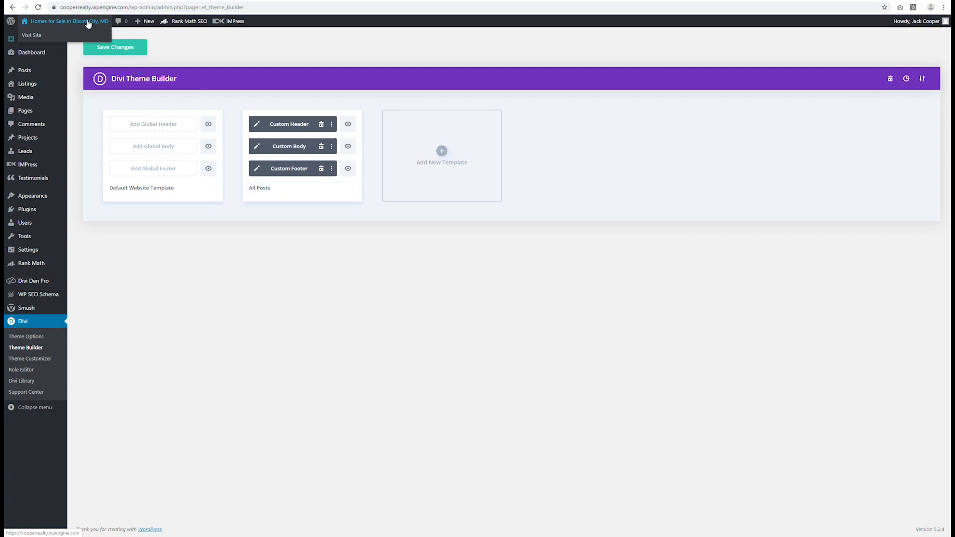
click(521, 0)
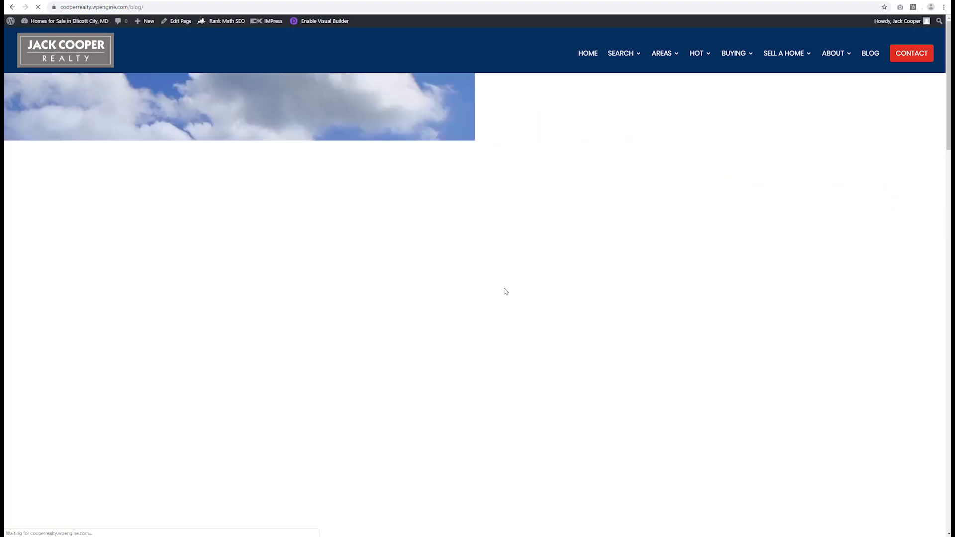
scroll(505, 290, down, 5)
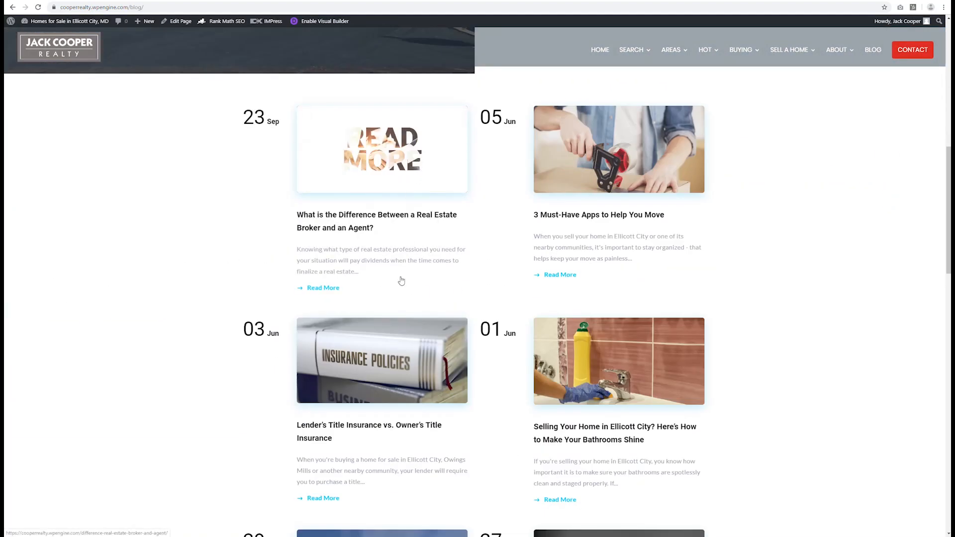
scroll(627, 404, down, 8)
scroll(610, 408, up, 8)
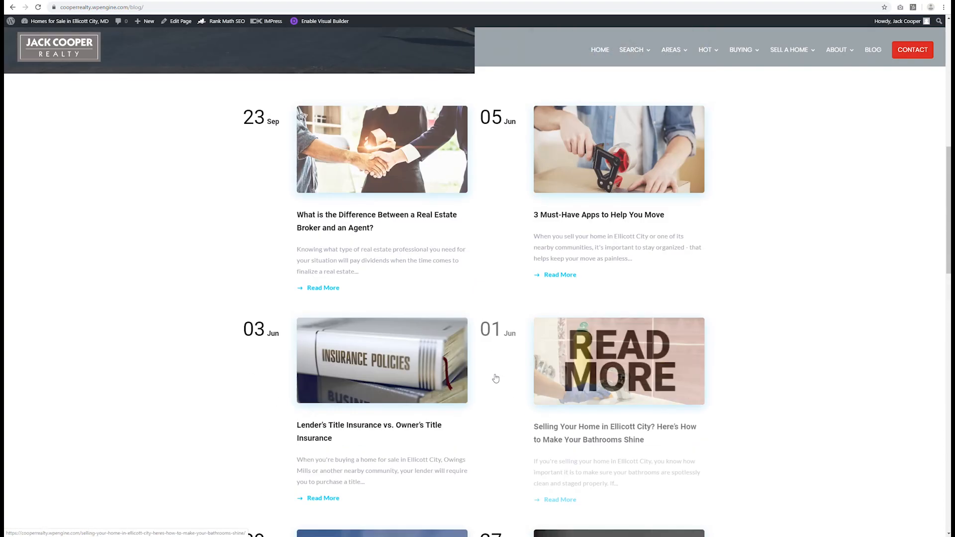
- Open the post "What is the Difference Between a Real Estate Broker and an Agent?" and examine its header, title and featured image
click(393, 160)
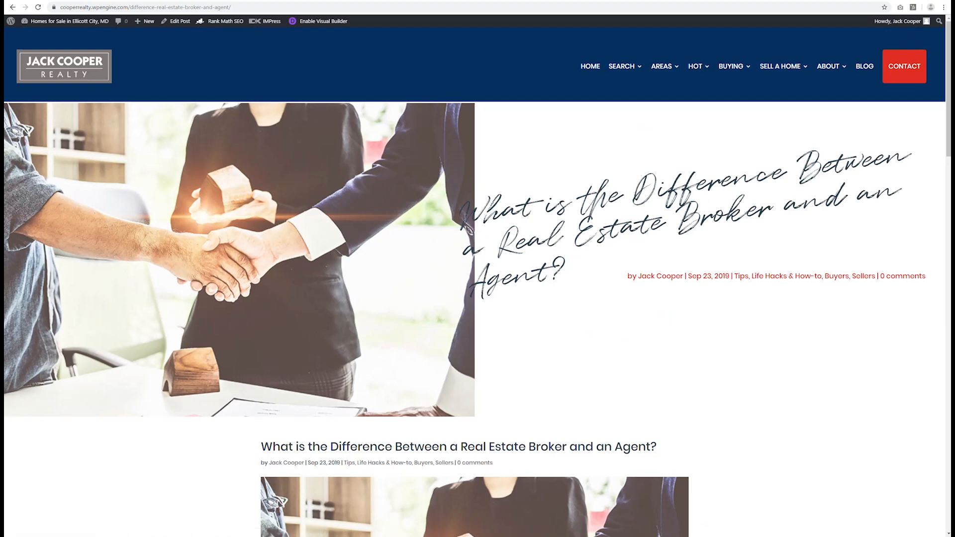
drag(464, 215, 883, 221)
click(866, 226)
scroll(347, 280, down, 5)
scroll(216, 249, down, 2)
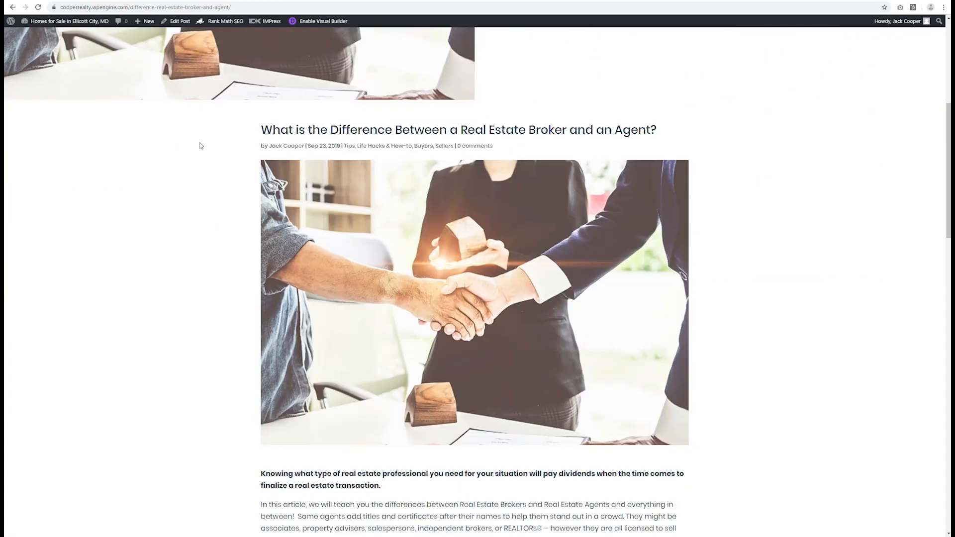
scroll(733, 126, down, 1)
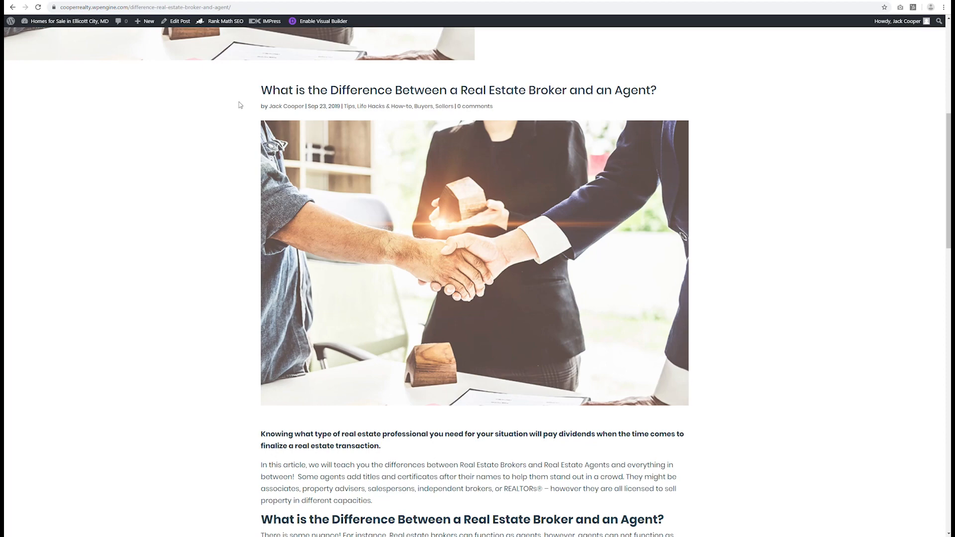
scroll(254, 108, down, 4)
scroll(269, 119, up, 4)
mouse_move(948, 156)
mouse_down()
mouse_move(948, 179)
mouse_move(943, 148)
mouse_move(940, 170)
mouse_up()
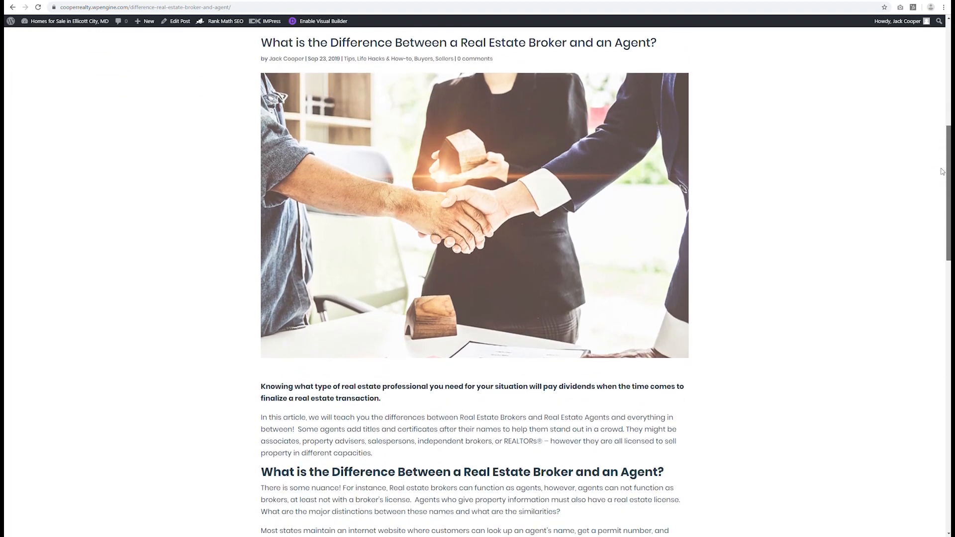
- Edit the post, set its Divi Post Title option to Hide, and update the post
click(187, 22)
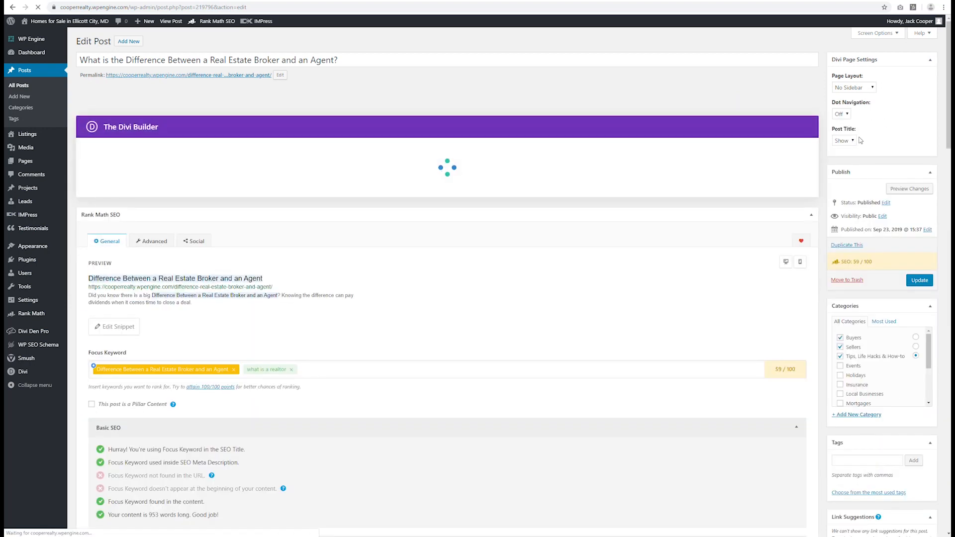
click(852, 141)
click(850, 158)
click(919, 280)
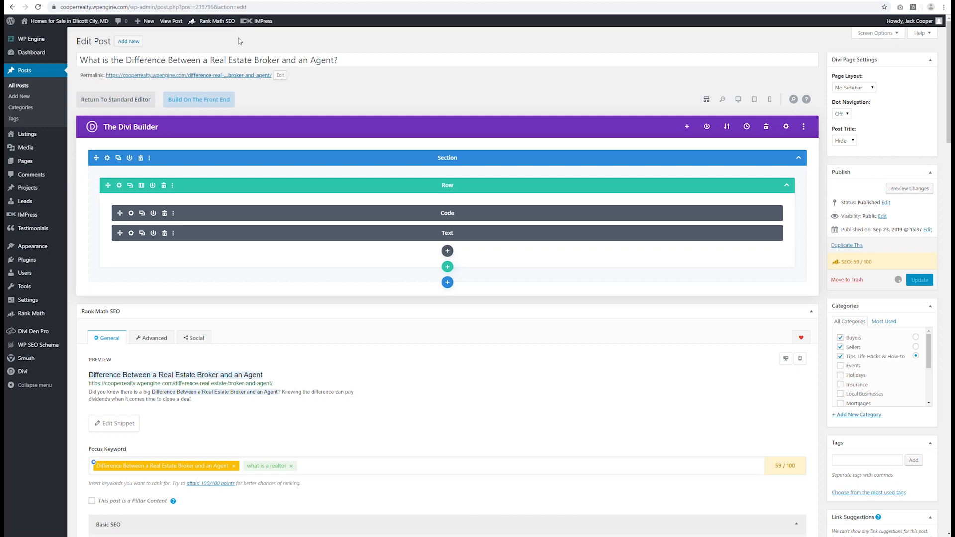
- View the updated post and look through it from the header to the comment form
click(177, 22)
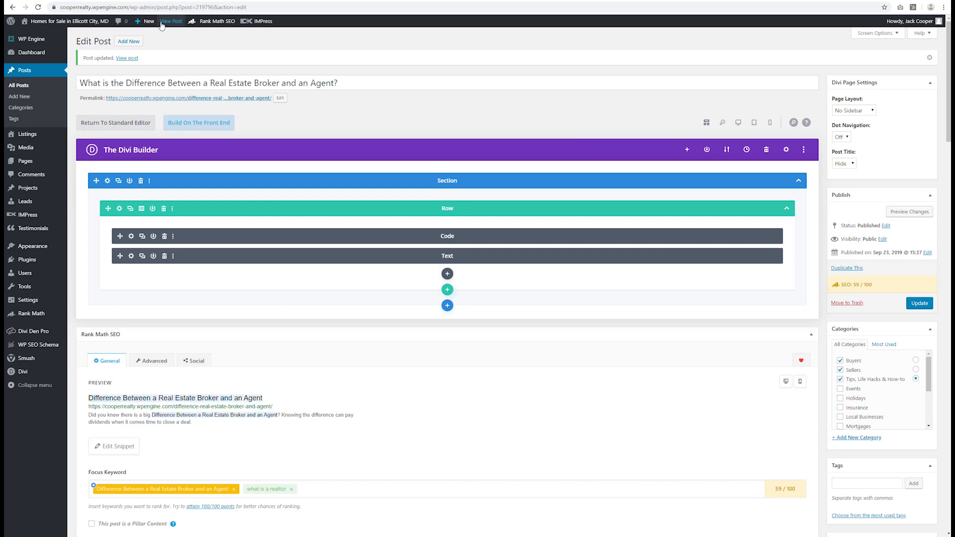
click(161, 24)
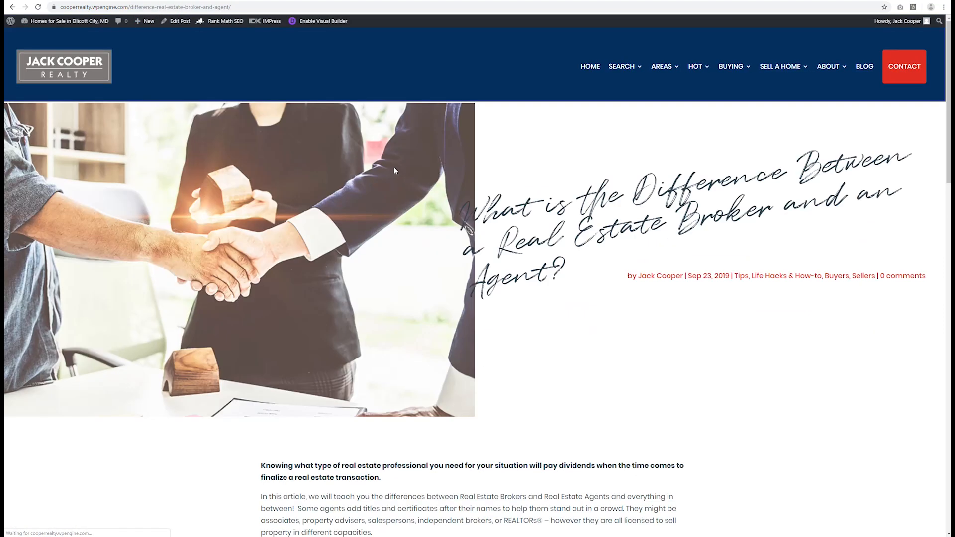
scroll(387, 254, down, 2)
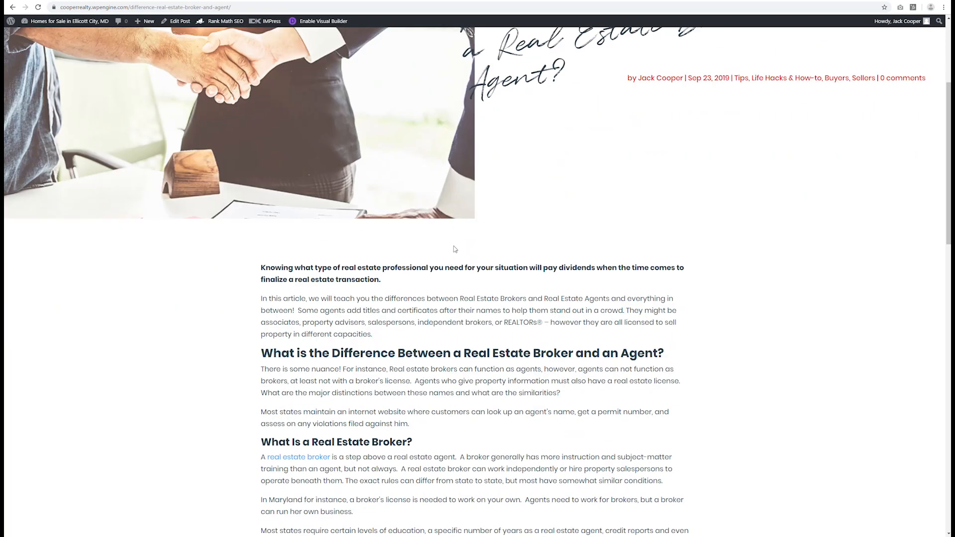
scroll(369, 263, up, 3)
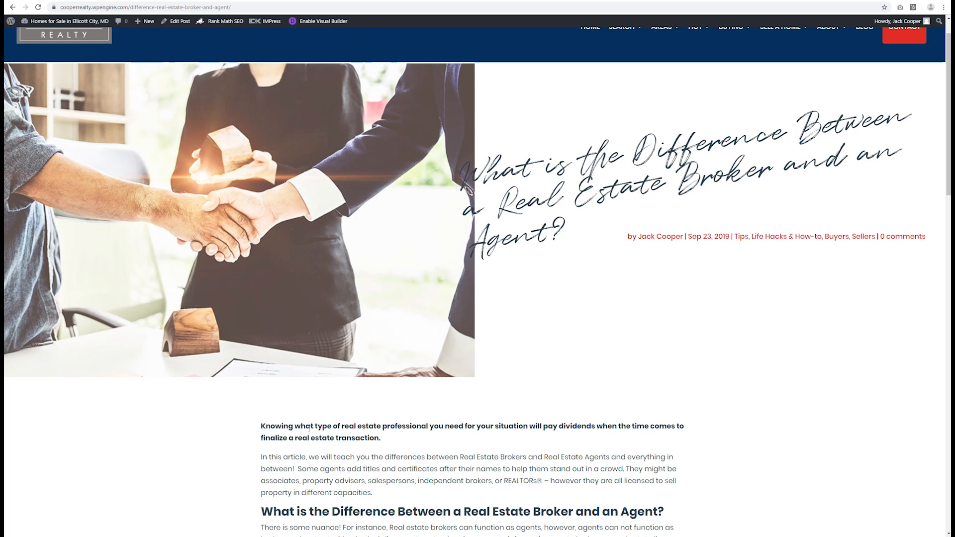
drag(380, 437, 266, 419)
click(266, 419)
scroll(342, 376, down, 1)
scroll(342, 376, down, 15)
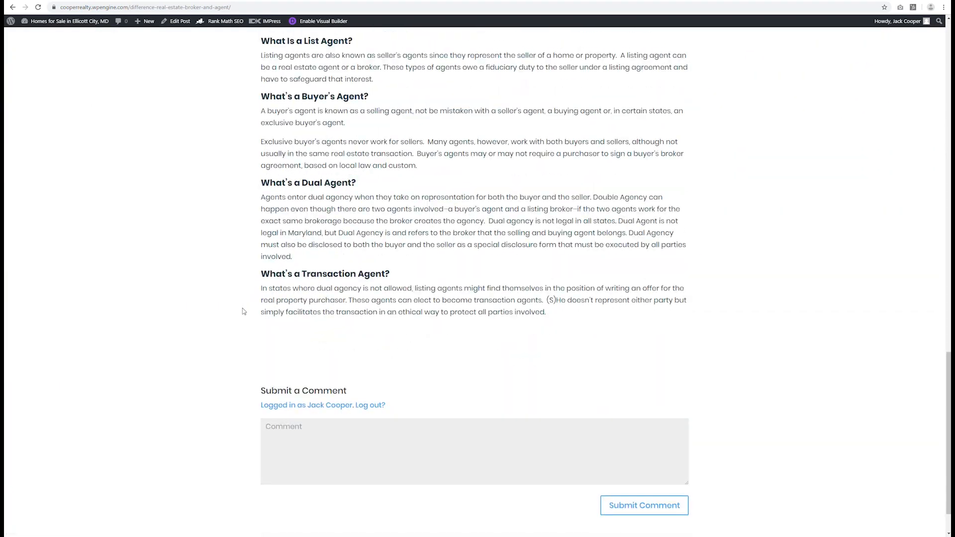
scroll(252, 367, down, 2)
scroll(262, 460, up, 15)
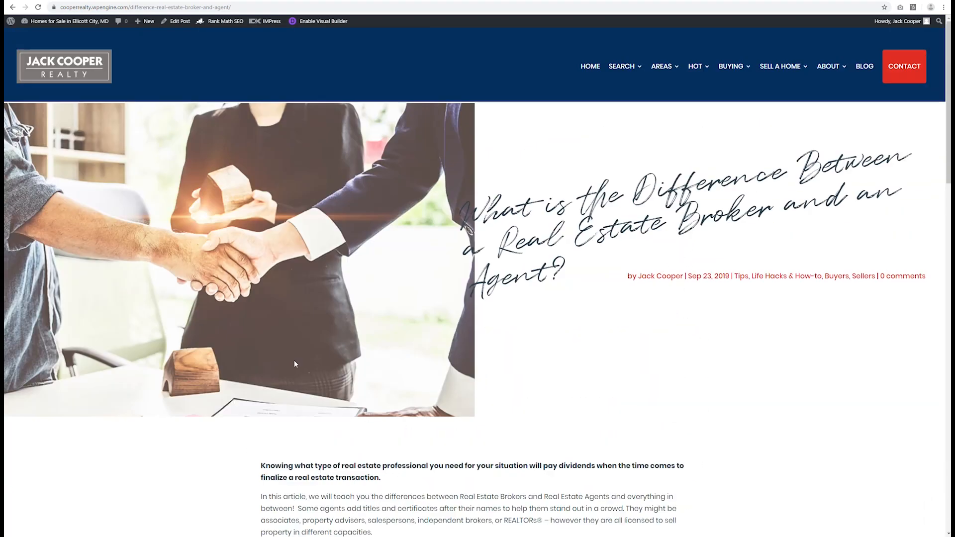
- Reload the post and check its header and footer
click(38, 8)
scroll(431, 328, down, 20)
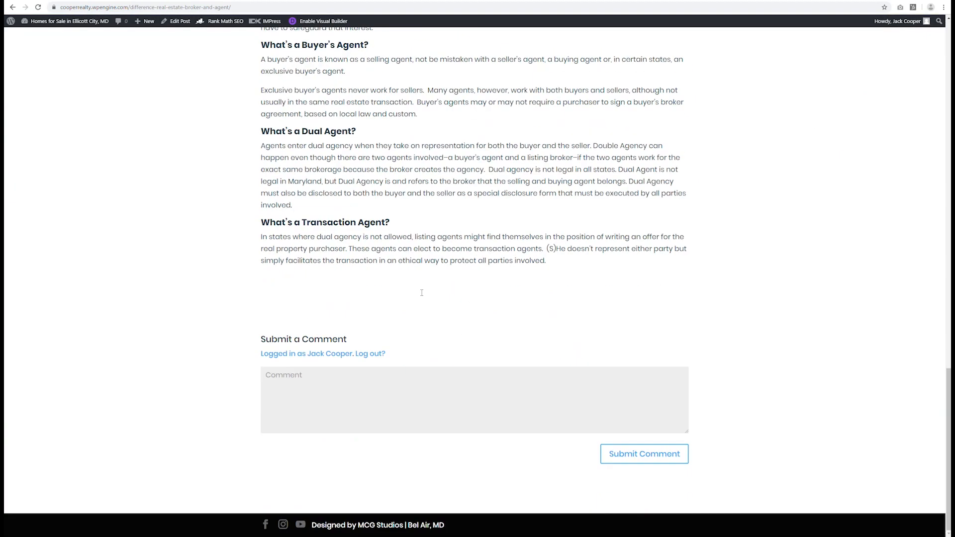
scroll(674, 388, up, 20)
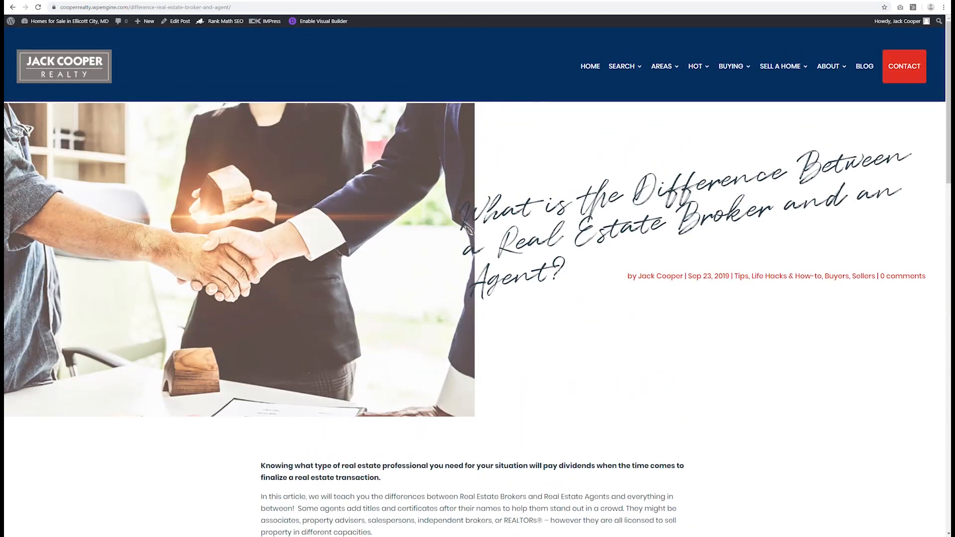
scroll(844, 338, down, 20)
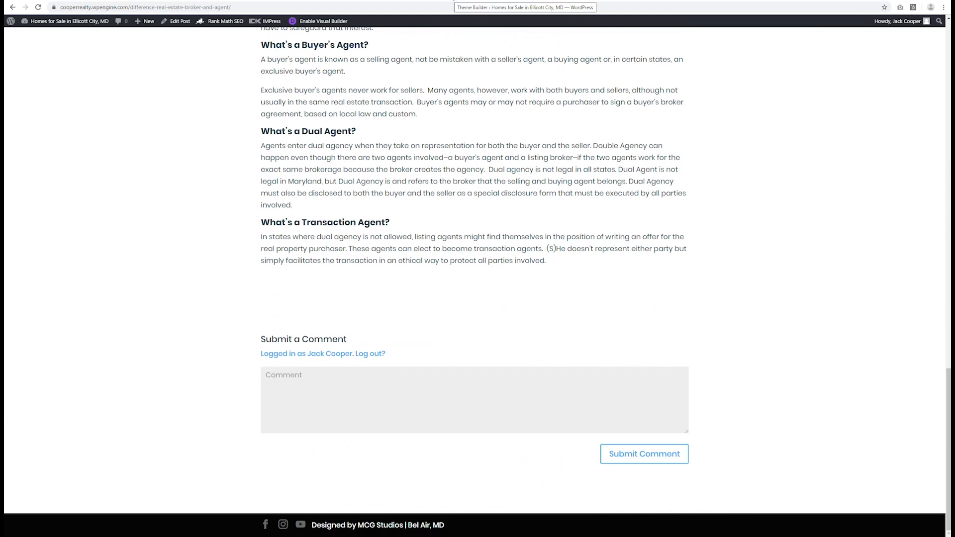
- Save the All Posts template changes in the Theme Builder and return to the post
click(453, 1)
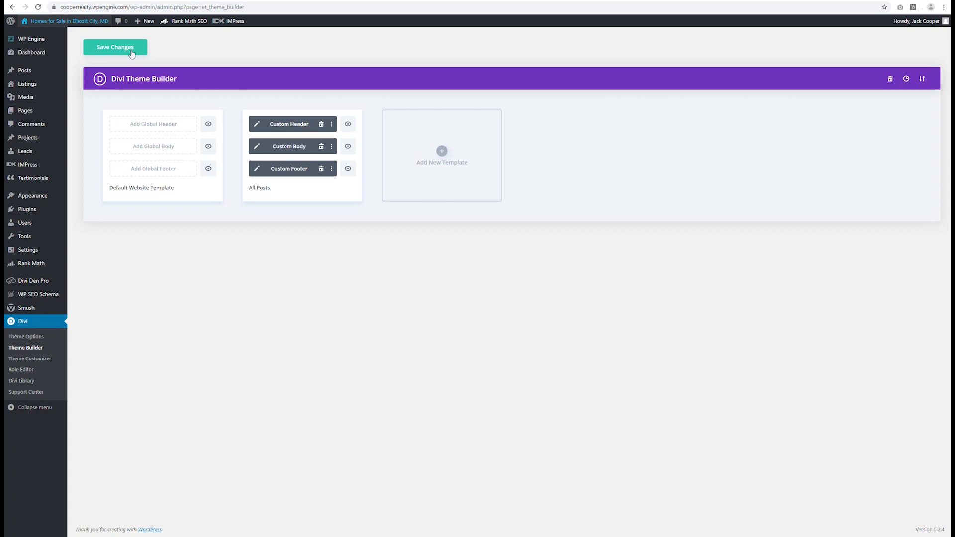
click(100, 52)
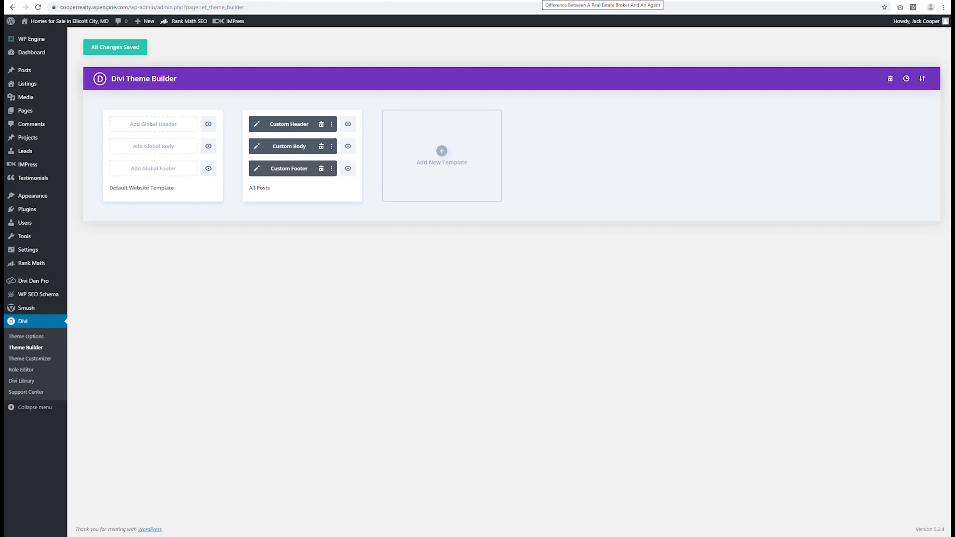
click(548, 1)
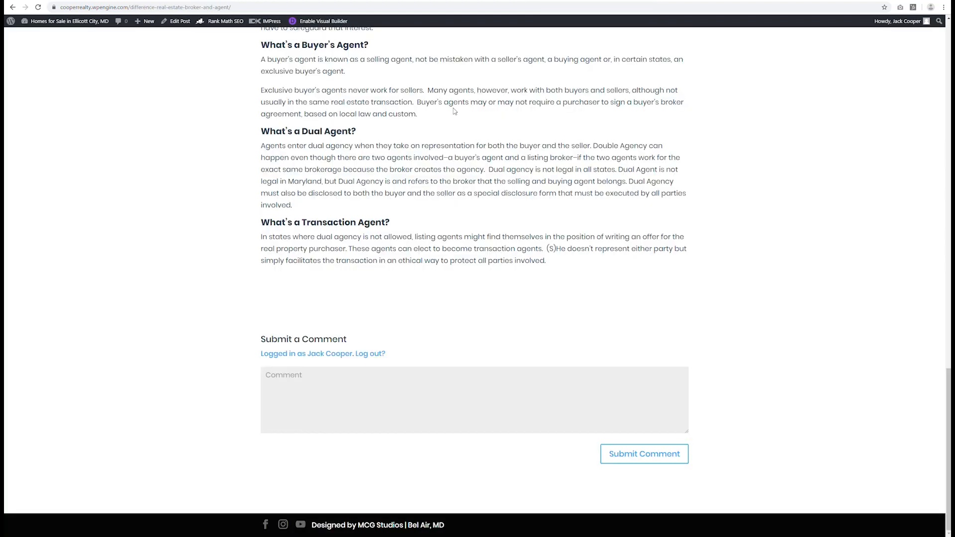
- Reload the broker and agent post with the saved template and examine its header, content and custom footer
click(38, 7)
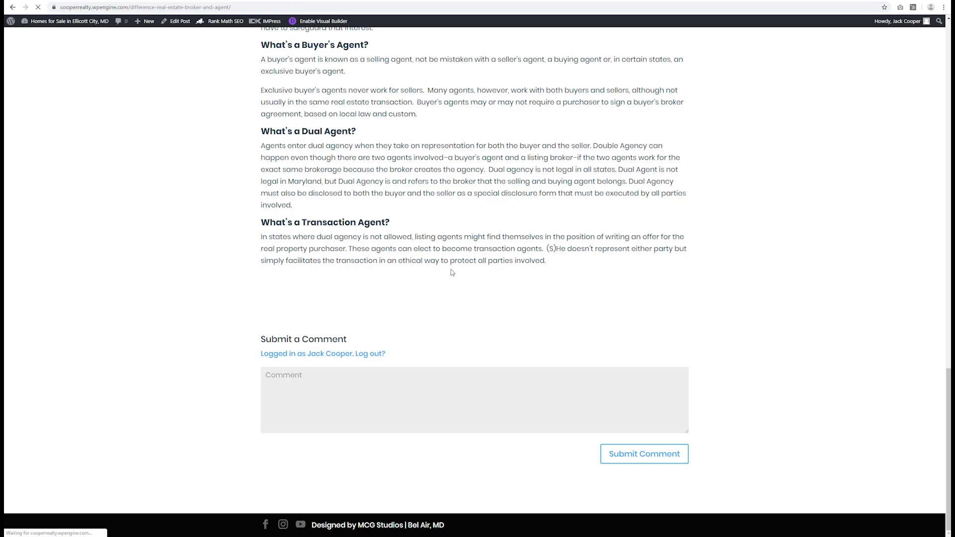
scroll(577, 298, up, 20)
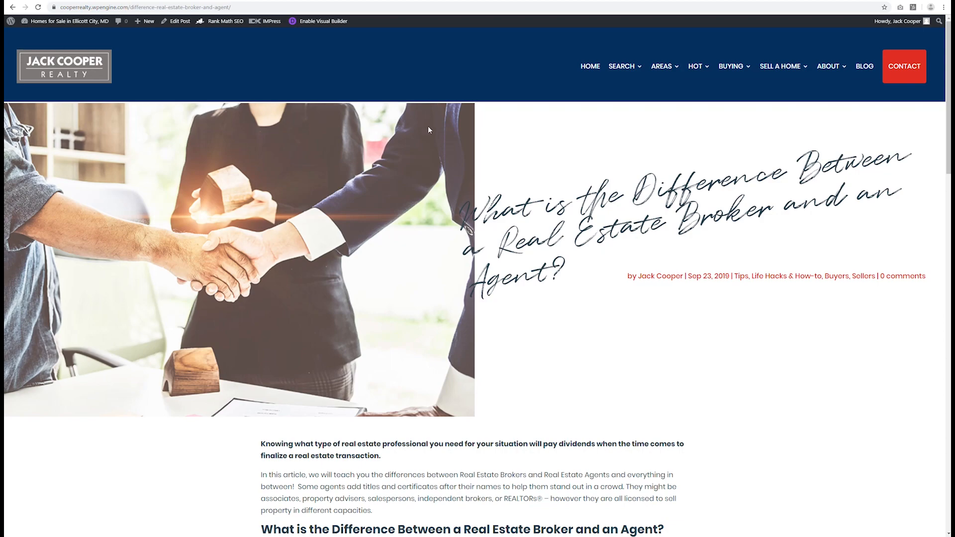
scroll(428, 127, down, 20)
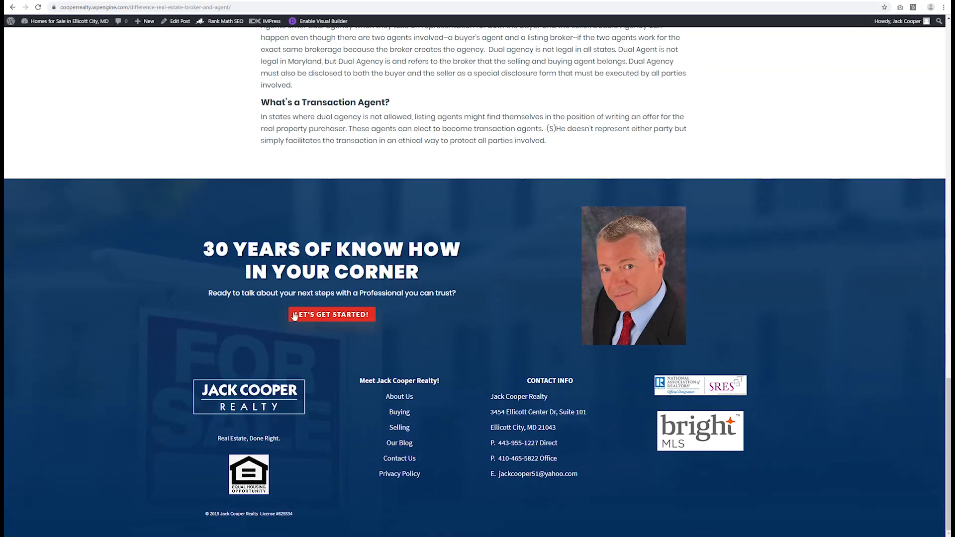
scroll(258, 309, up, 20)
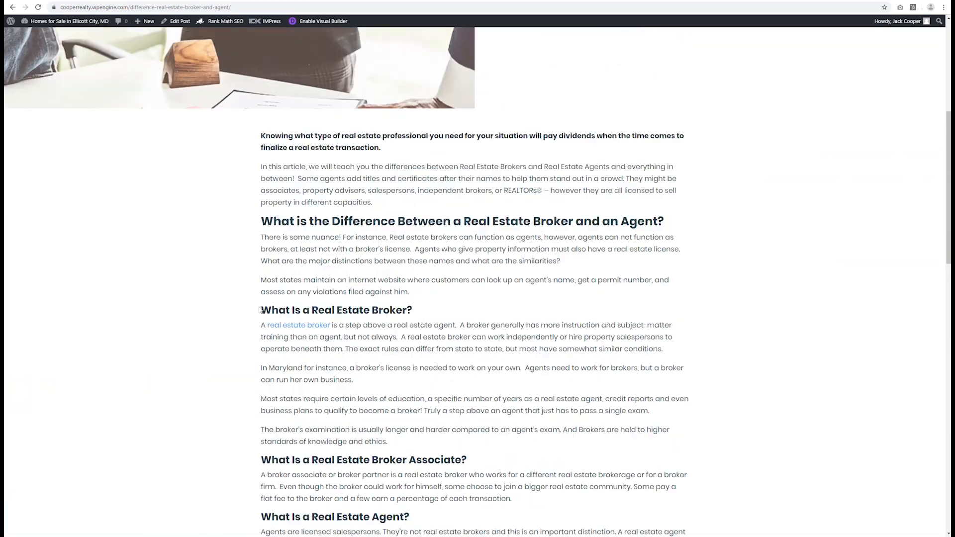
scroll(395, 305, up, 2)
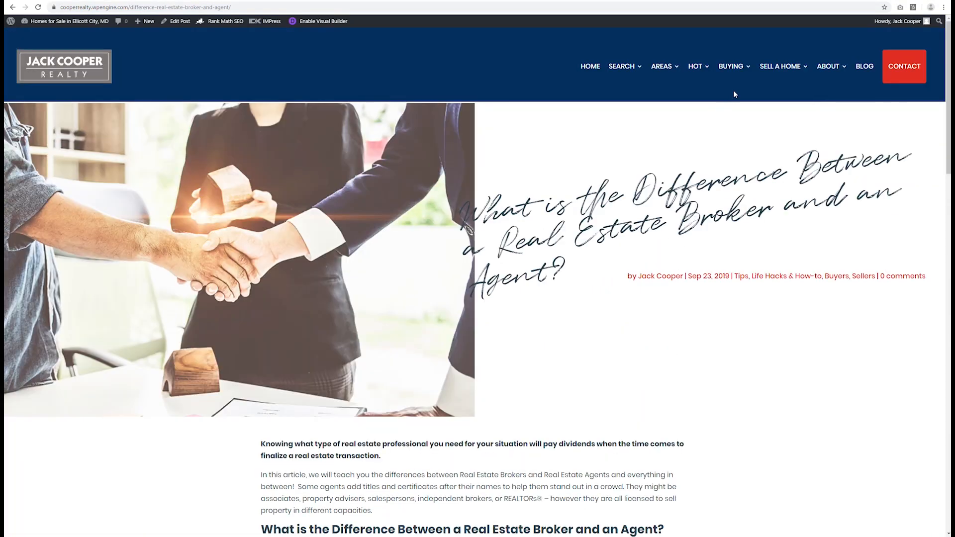
- Open the post "3 Must-Have Apps to Help You Move" from the blog page and look it over
click(860, 72)
scroll(529, 349, down, 6)
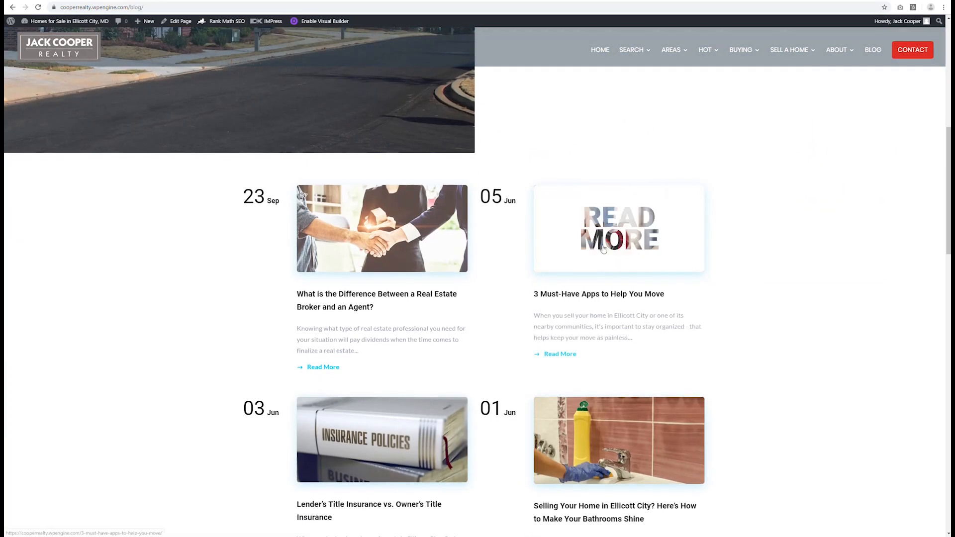
click(444, 253)
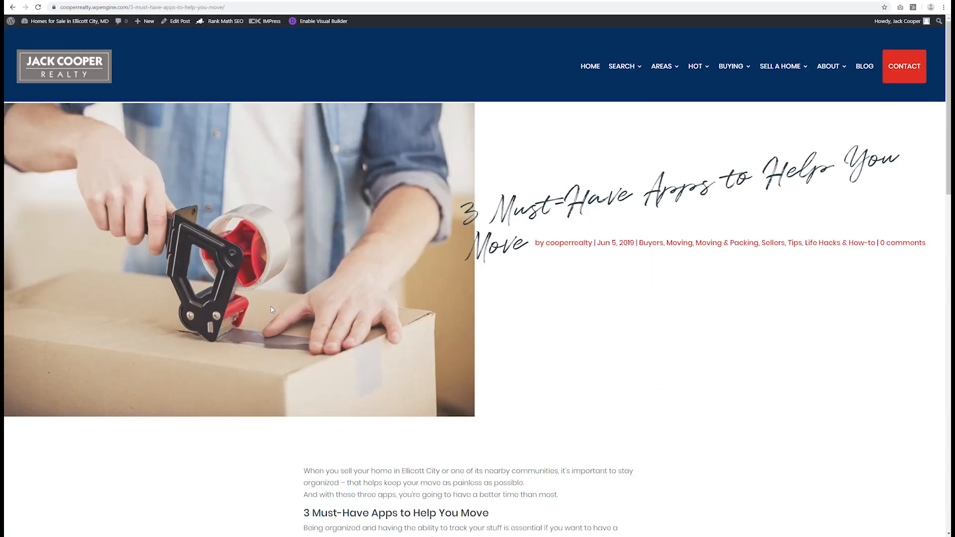
scroll(244, 298, down, 15)
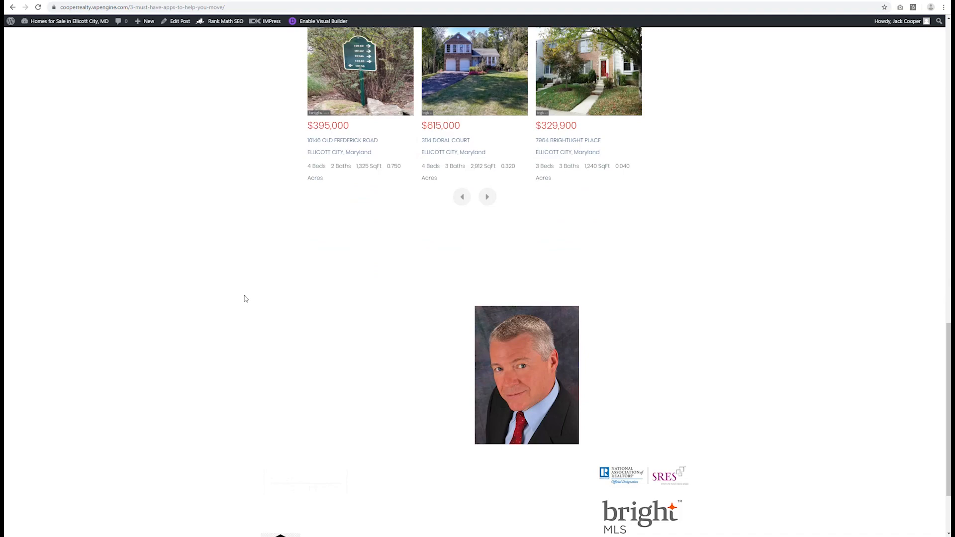
scroll(244, 301, down, 2)
scroll(244, 307, up, 20)
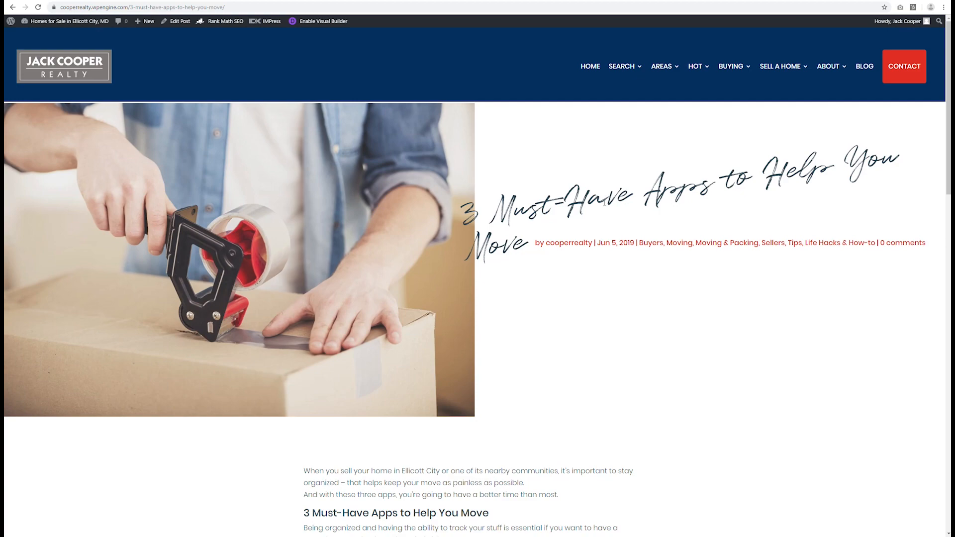
- Reload the "3 Must-Have Apps to Help You Move" post and check its layout down to the footer
scroll(575, 223, down, 20)
scroll(575, 223, up, 15)
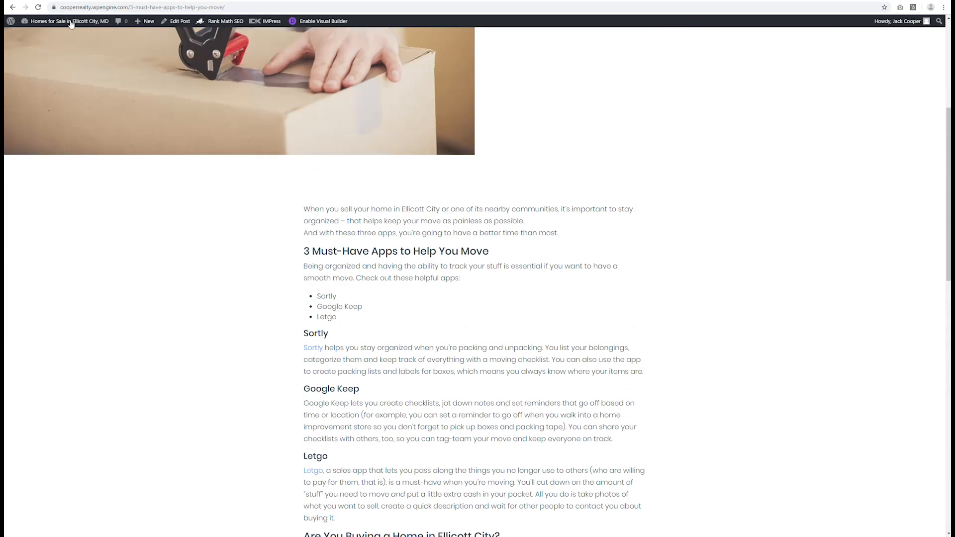
click(37, 7)
scroll(469, 250, down, 13)
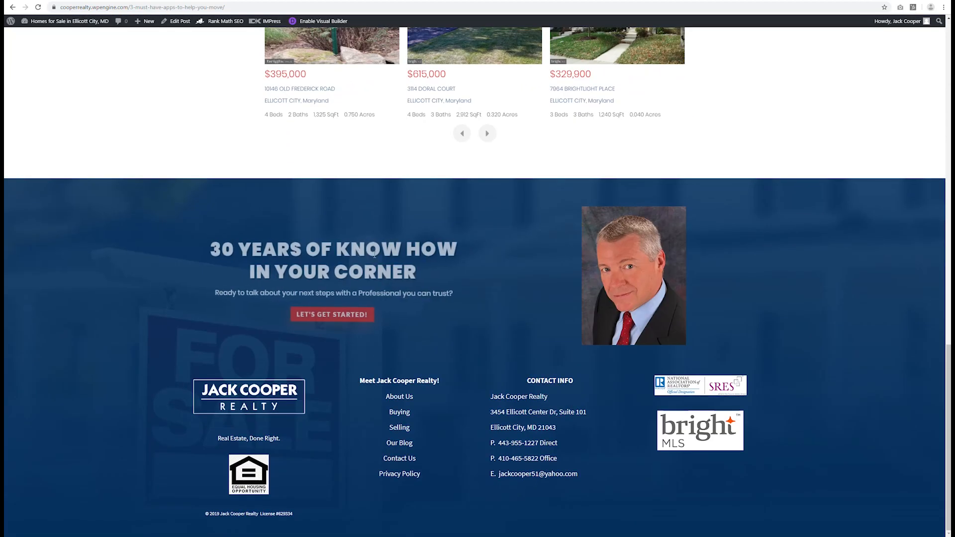
scroll(359, 251, up, 10)
scroll(359, 251, up, 9)
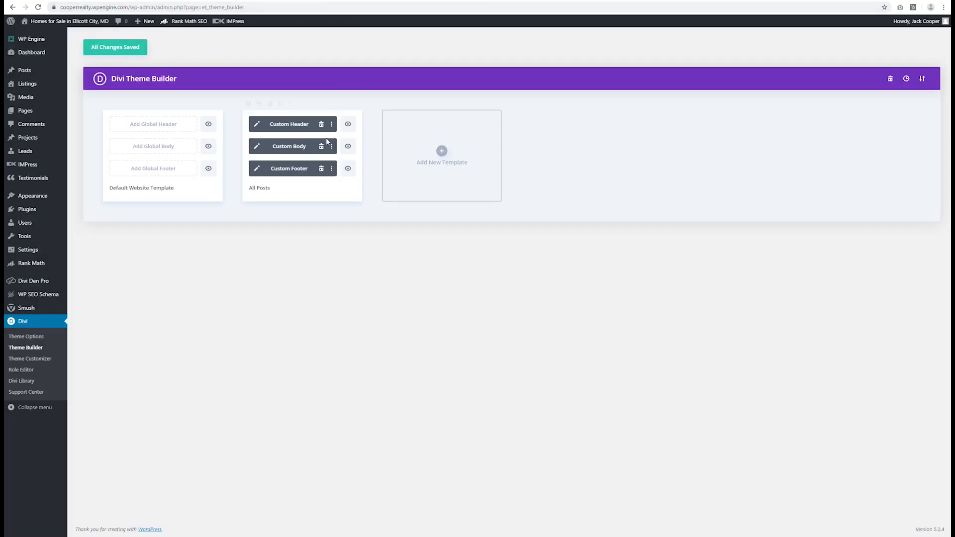
- Open the custom header layout of the All Posts template, check the Post Title module's spacing settings, and close them without changes
click(258, 125)
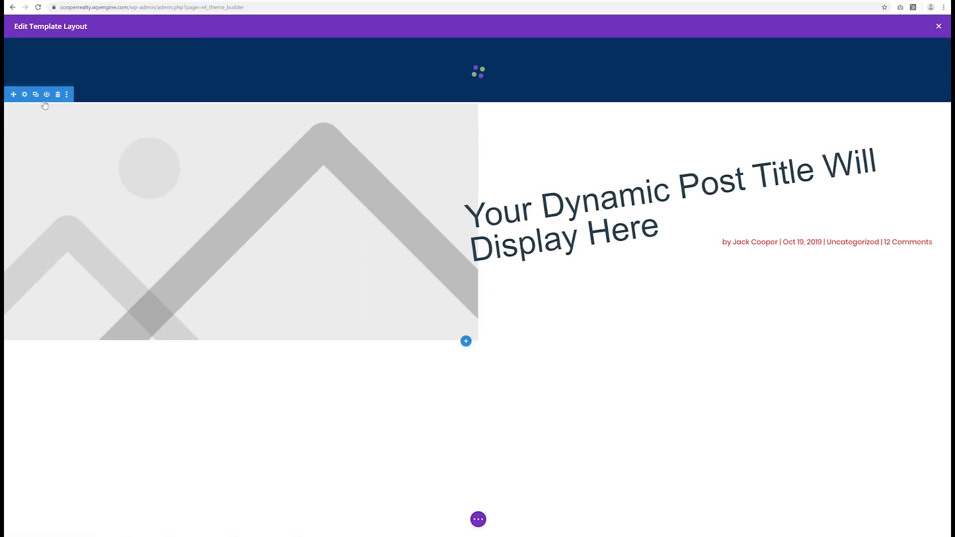
click(224, 122)
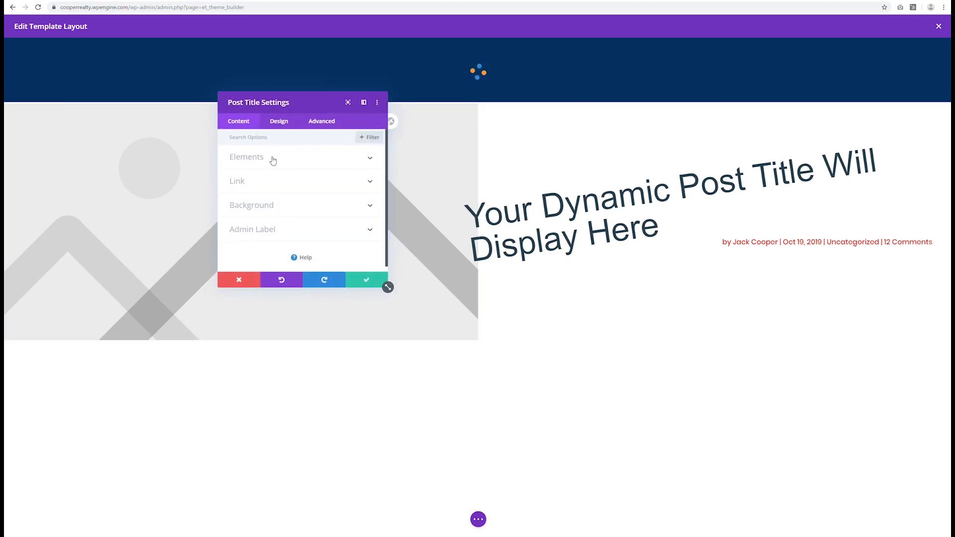
click(278, 121)
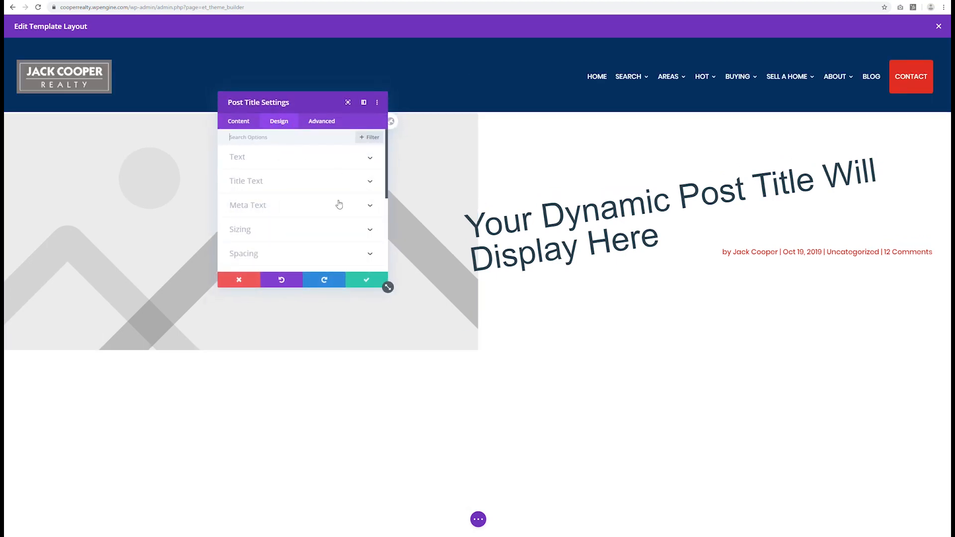
click(271, 254)
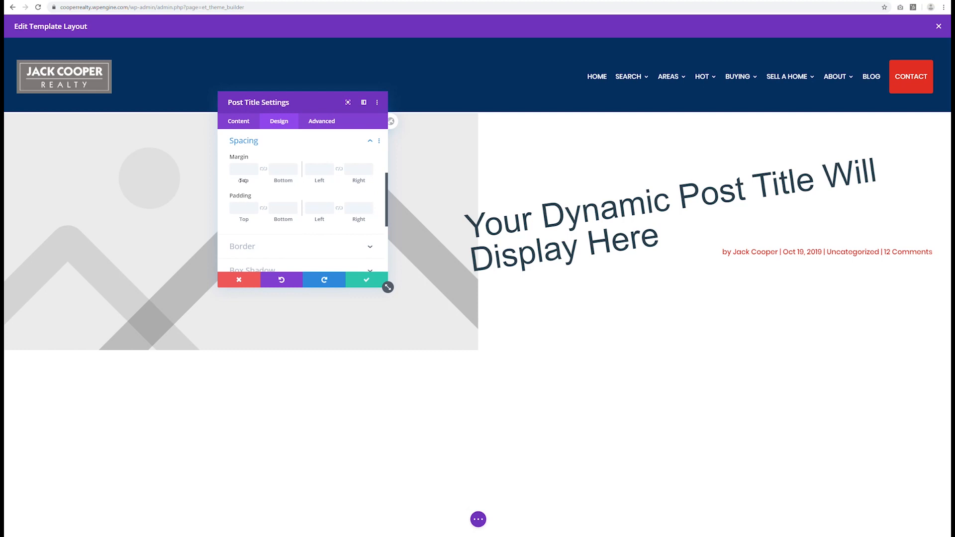
click(239, 280)
- Clear the top and bottom padding of the header row containing the post title and save the row settings
click(25, 110)
click(278, 120)
click(274, 187)
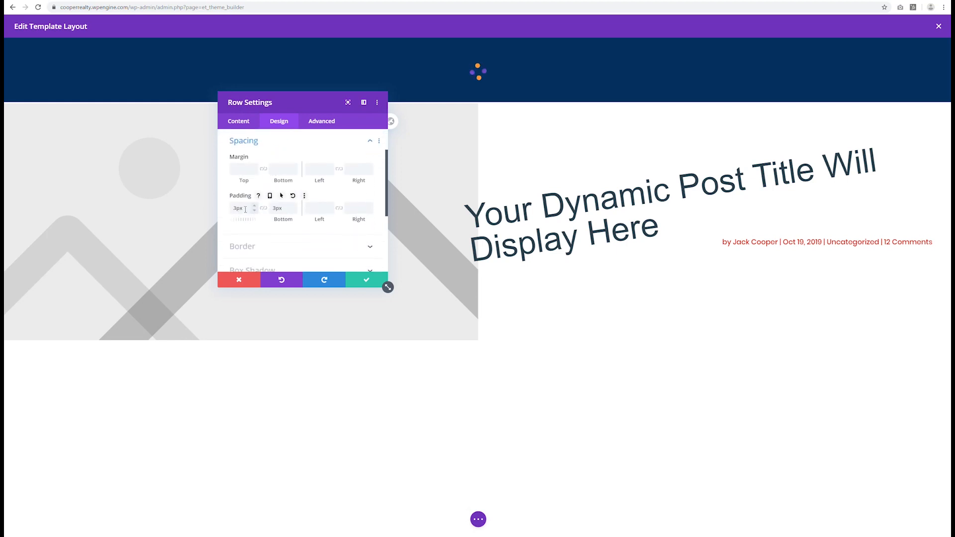
drag(286, 210, 263, 213)
key(BackSpace)
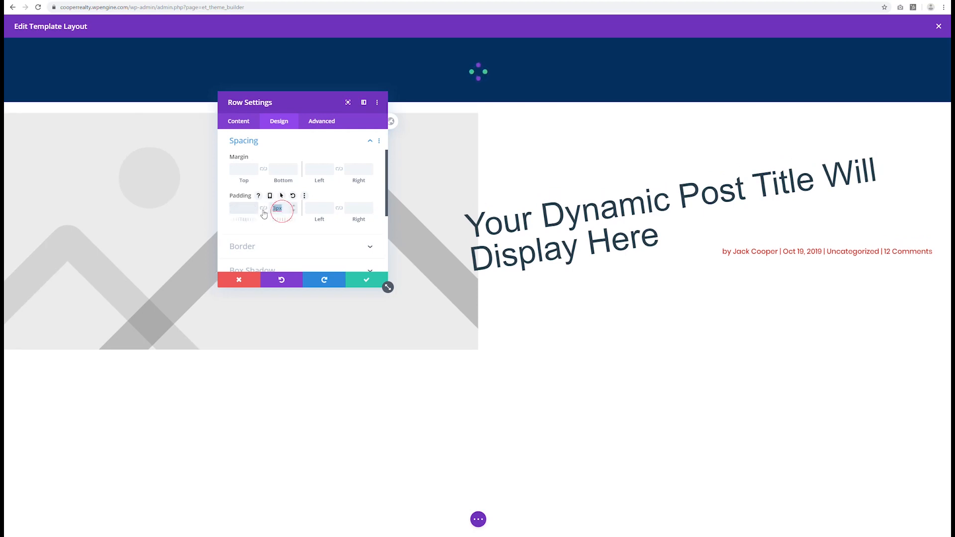
click(366, 280)
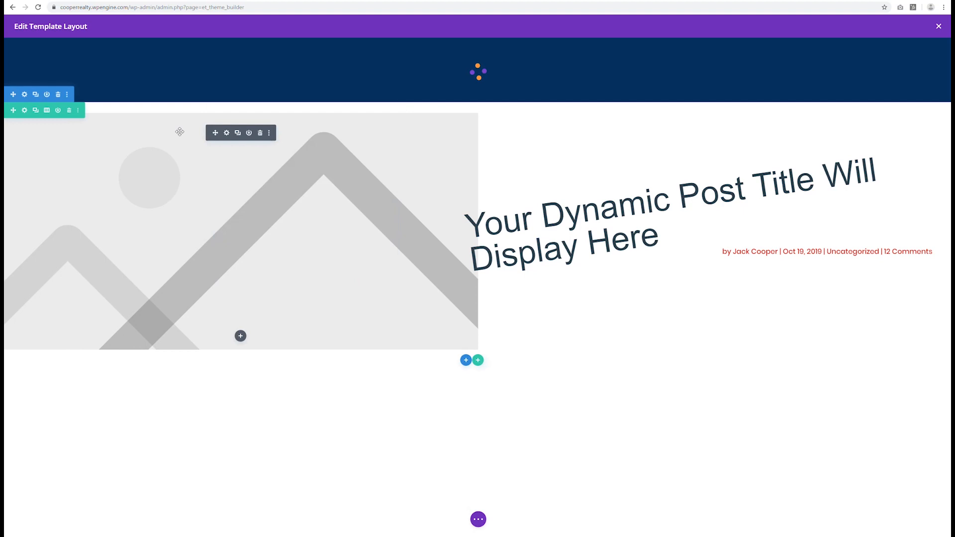
- Set the header row's top and bottom padding to 0px and save the row settings
click(25, 111)
click(279, 122)
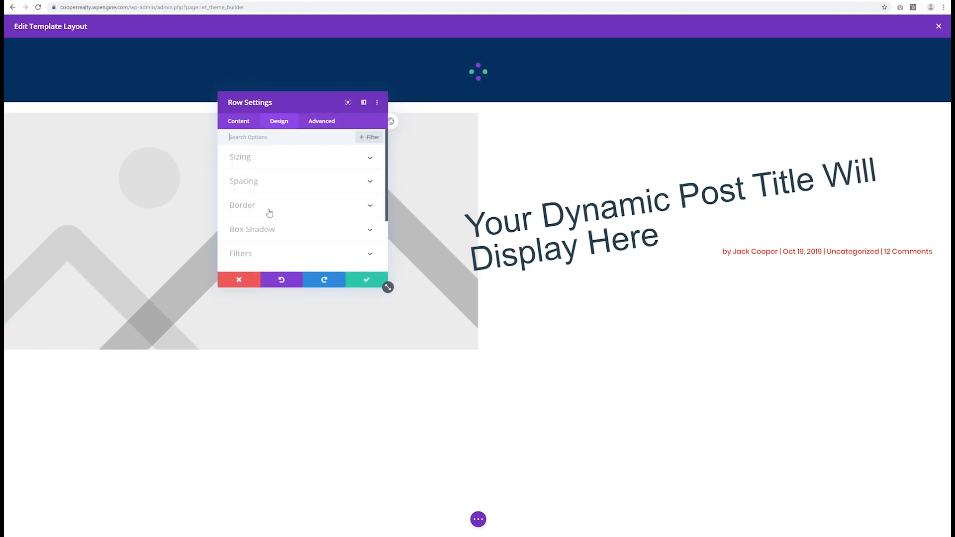
click(271, 182)
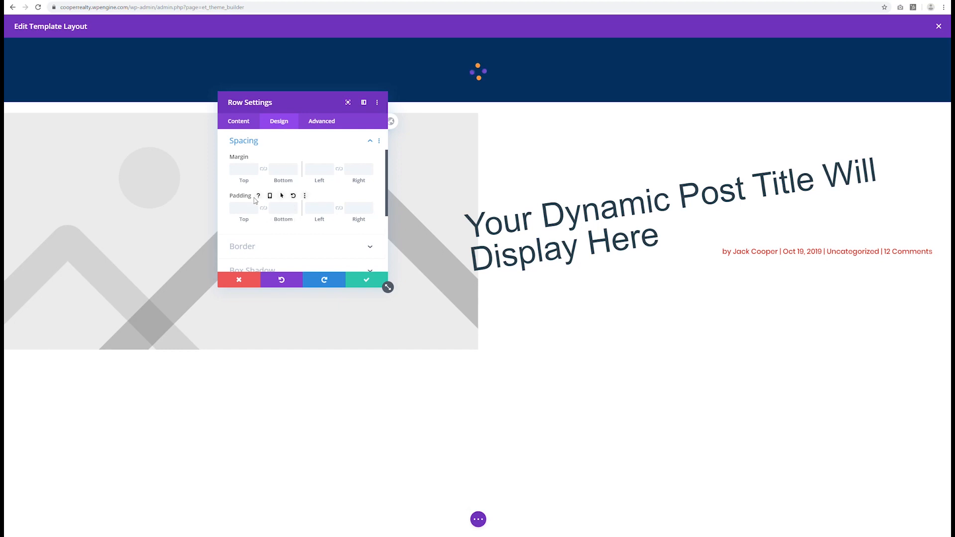
click(244, 205)
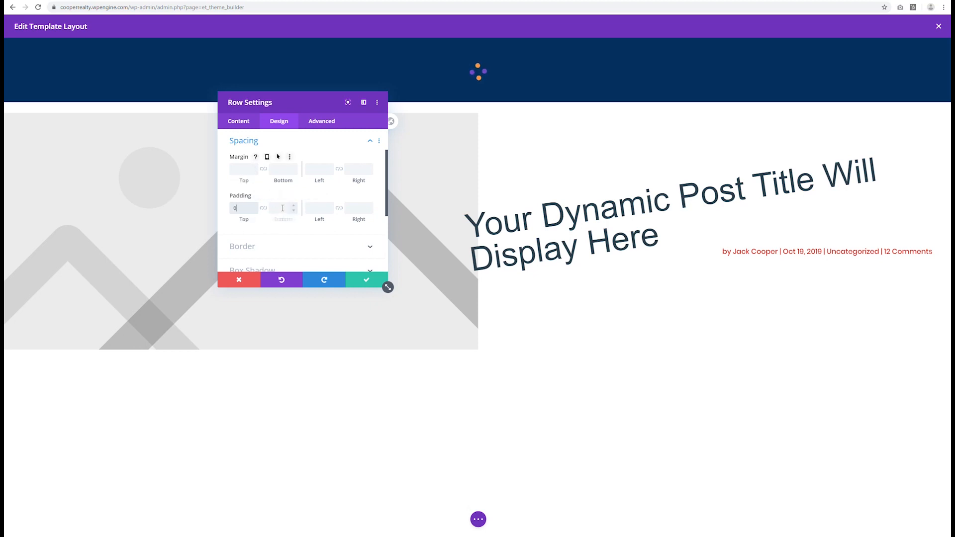
click(281, 208)
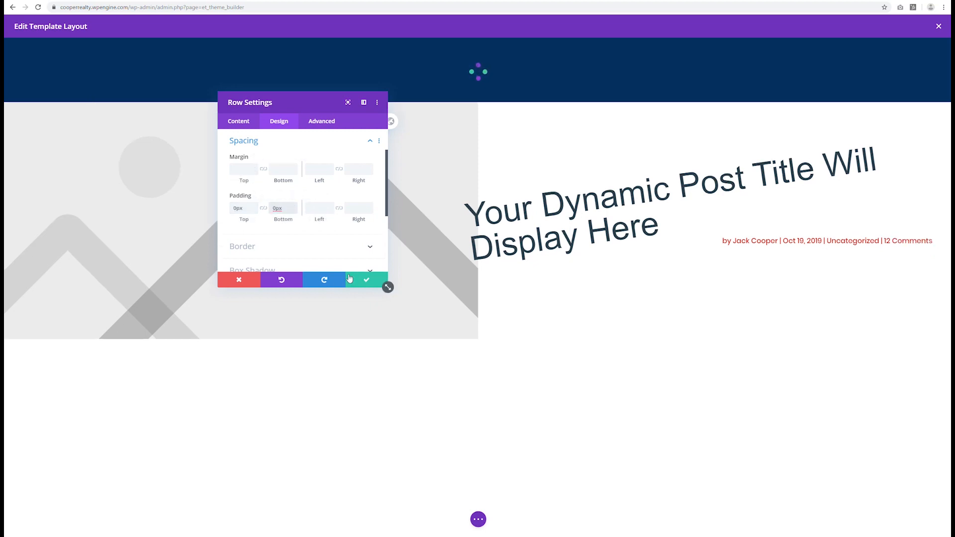
click(363, 278)
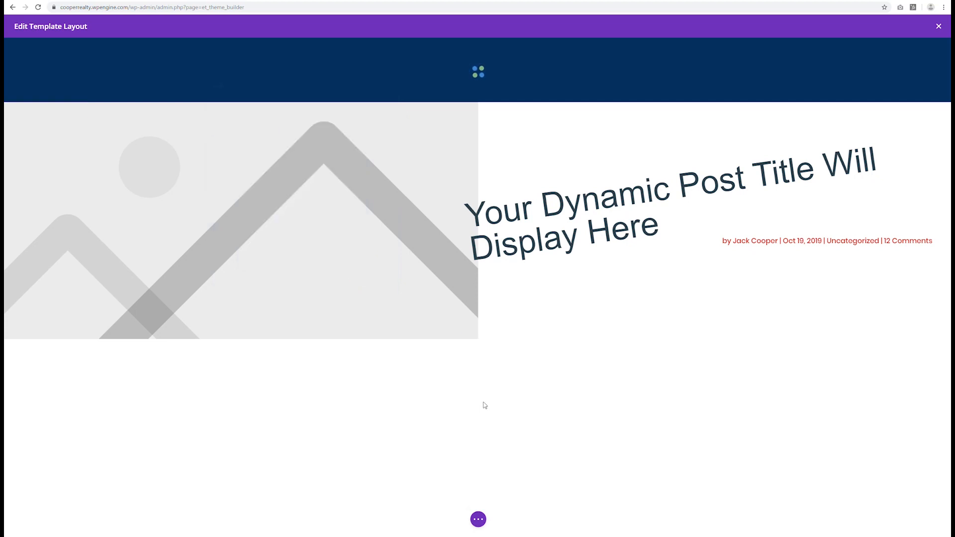
- Switch the header layout to tablet view and centre the title text of the Post Title module
click(479, 520)
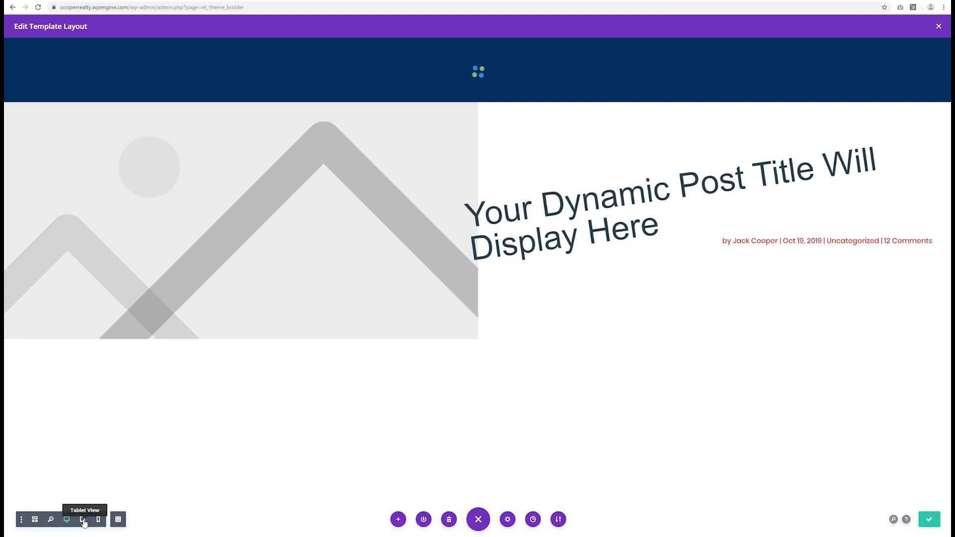
click(83, 520)
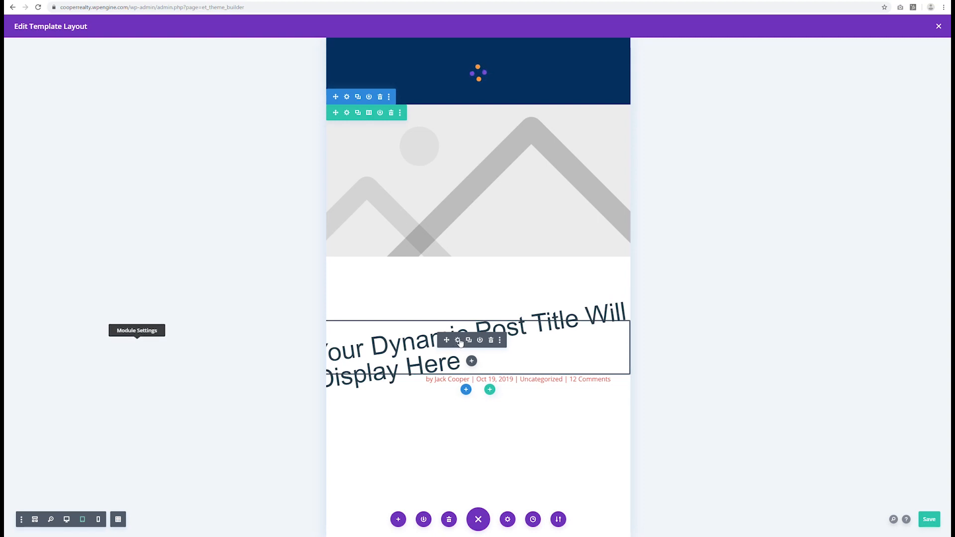
click(458, 341)
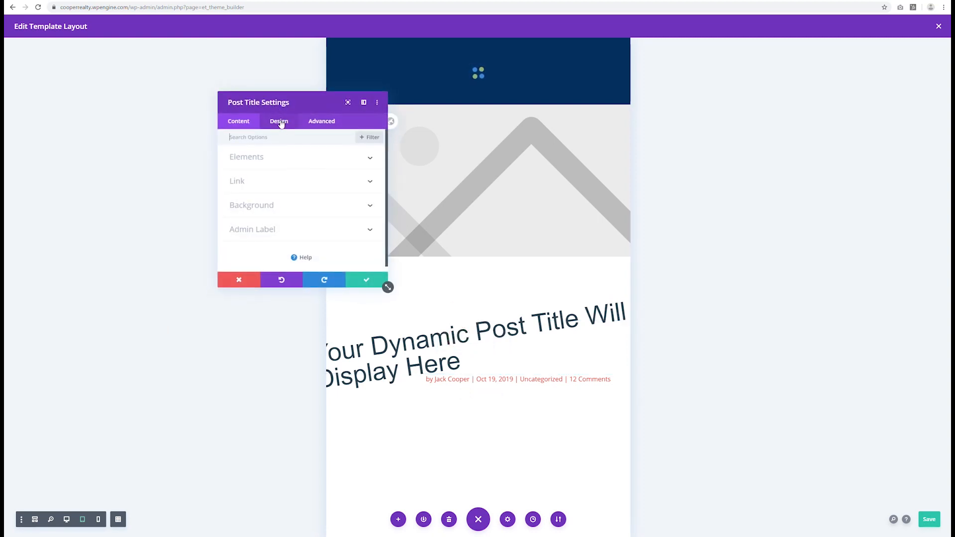
click(281, 124)
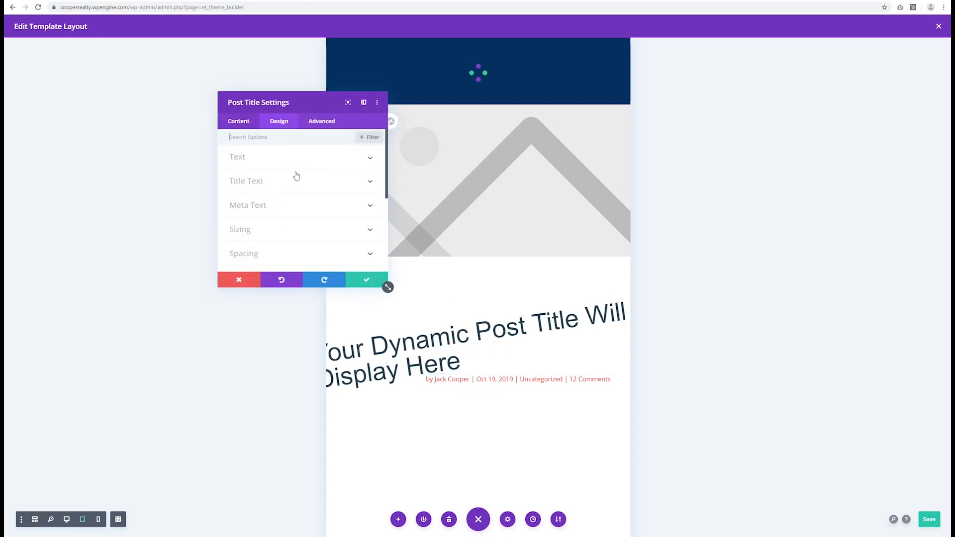
scroll(306, 219, down, 1)
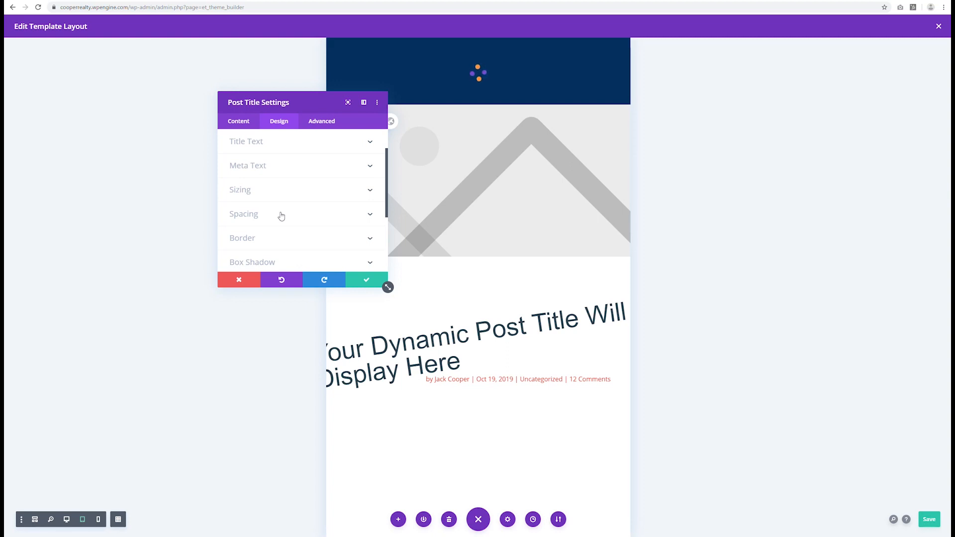
scroll(278, 202, up, 1)
click(271, 184)
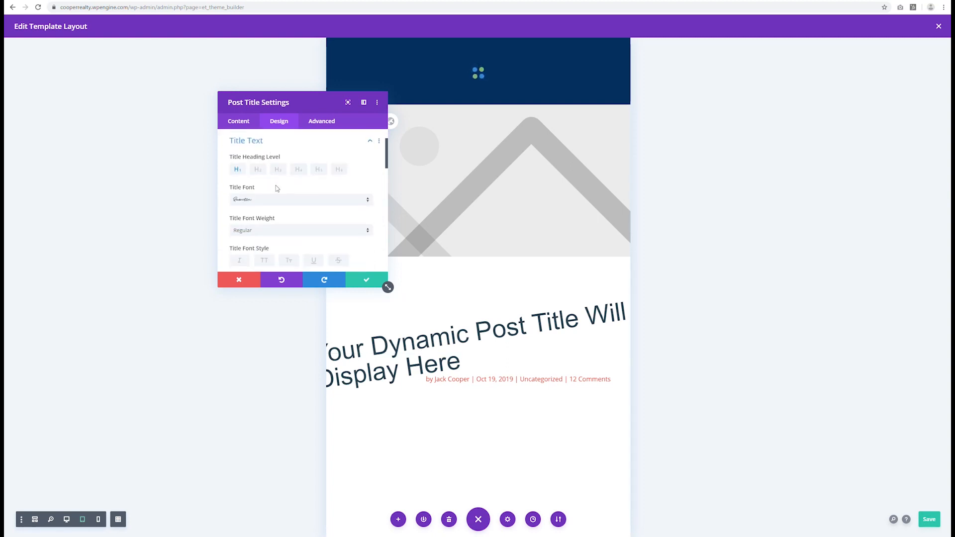
scroll(282, 233, down, 1)
click(283, 252)
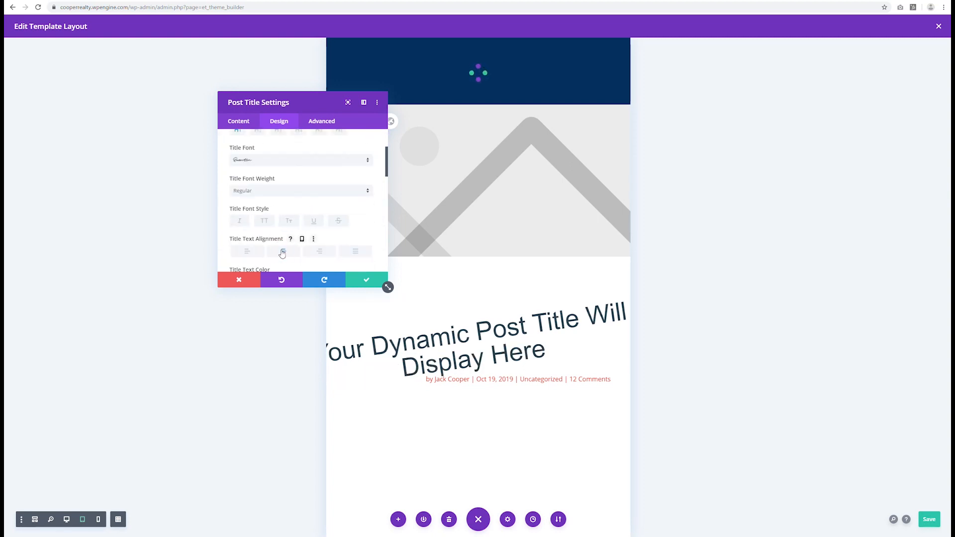
- Set the title module's tablet margins to 5rem above, 2rem below and 0rem on the left side
scroll(289, 199, down, 3)
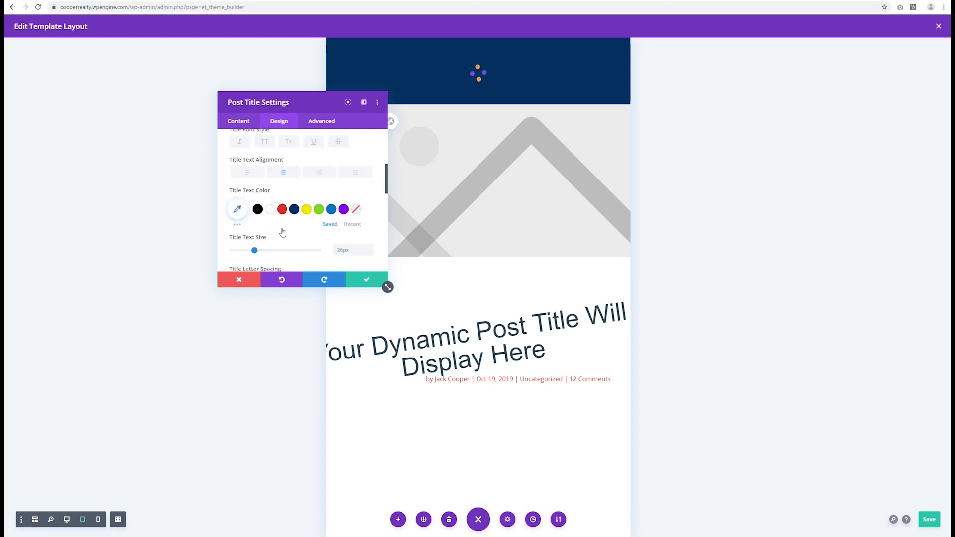
scroll(280, 231, down, 5)
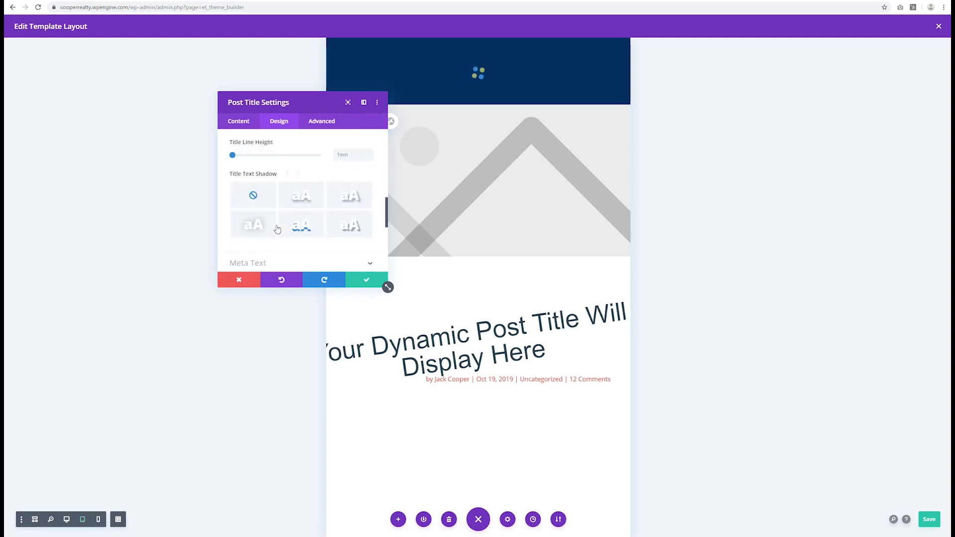
click(278, 235)
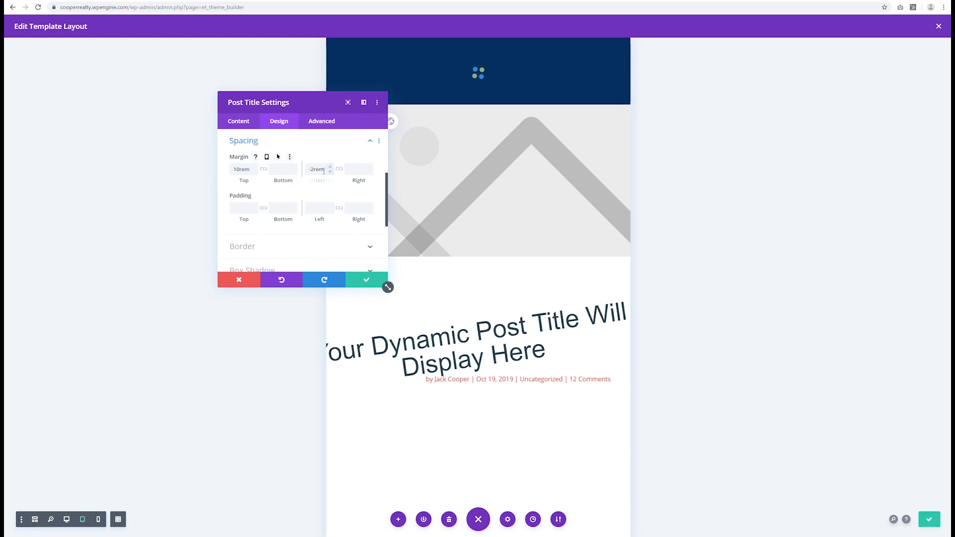
drag(326, 169, 309, 168)
click(267, 158)
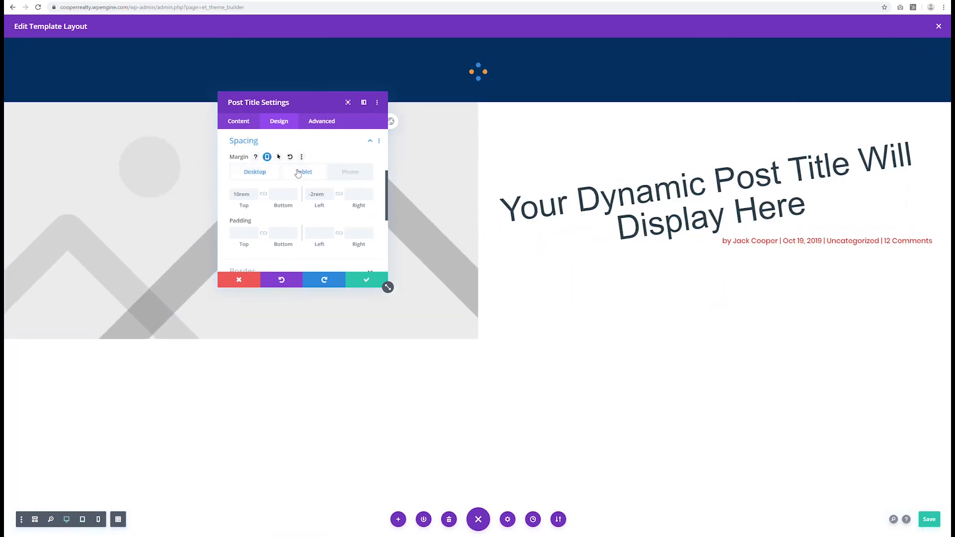
click(298, 172)
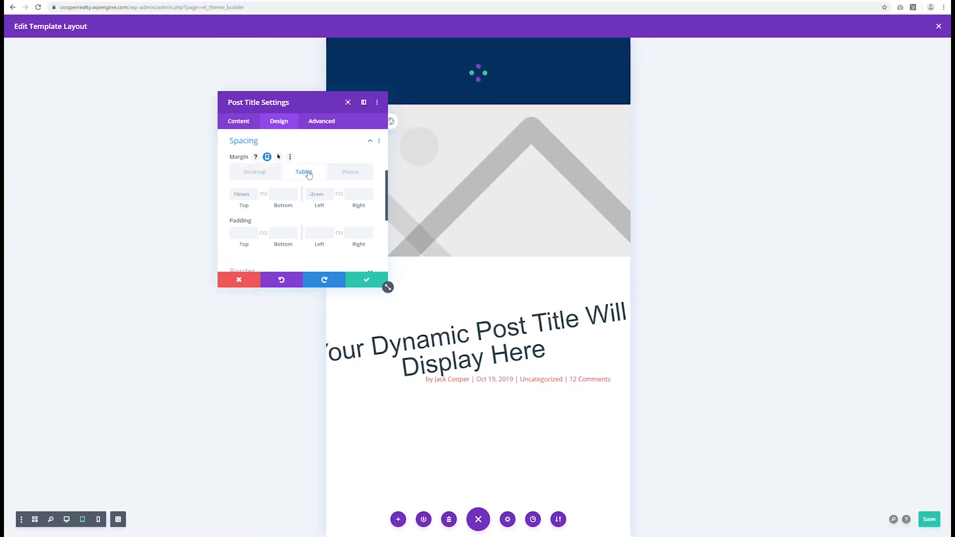
click(321, 194)
text(0rem)
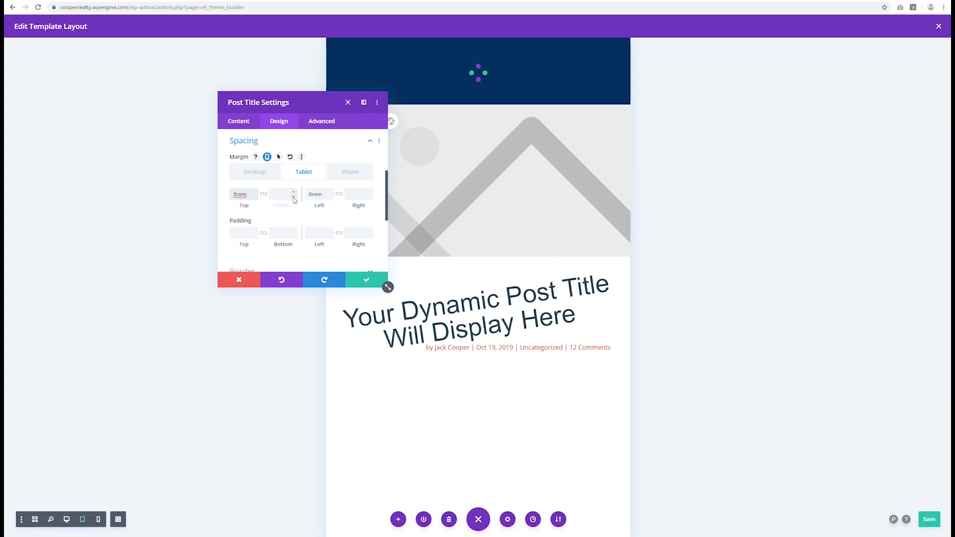
click(293, 192)
click(294, 197)
text(2rem)
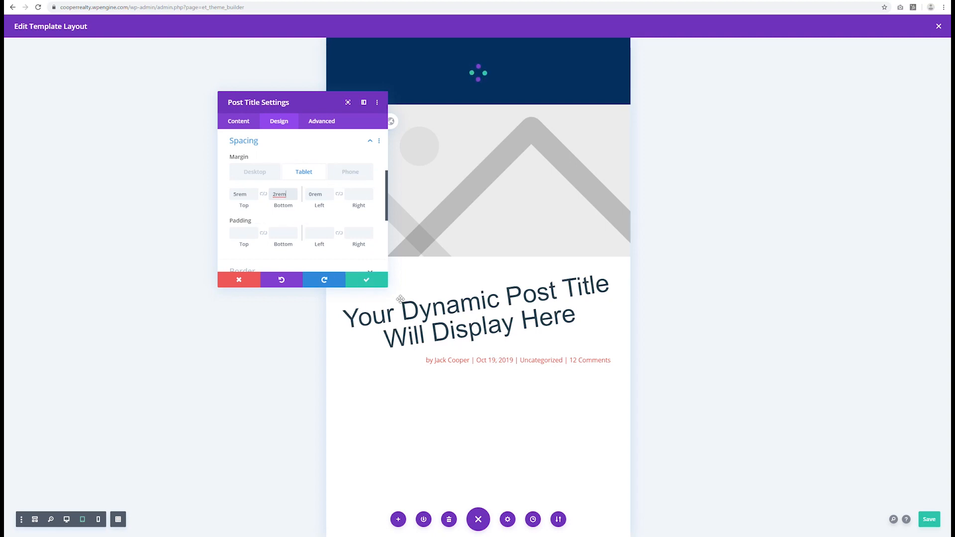
- Check the title's phone layout with responsive title text alignment turned on, and save the Post Title settings
click(343, 170)
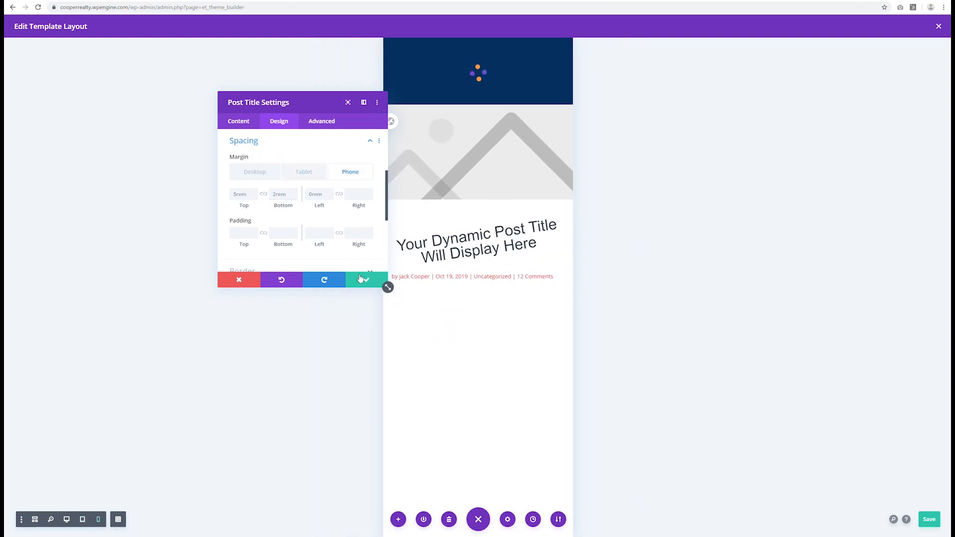
drag(333, 104, 247, 91)
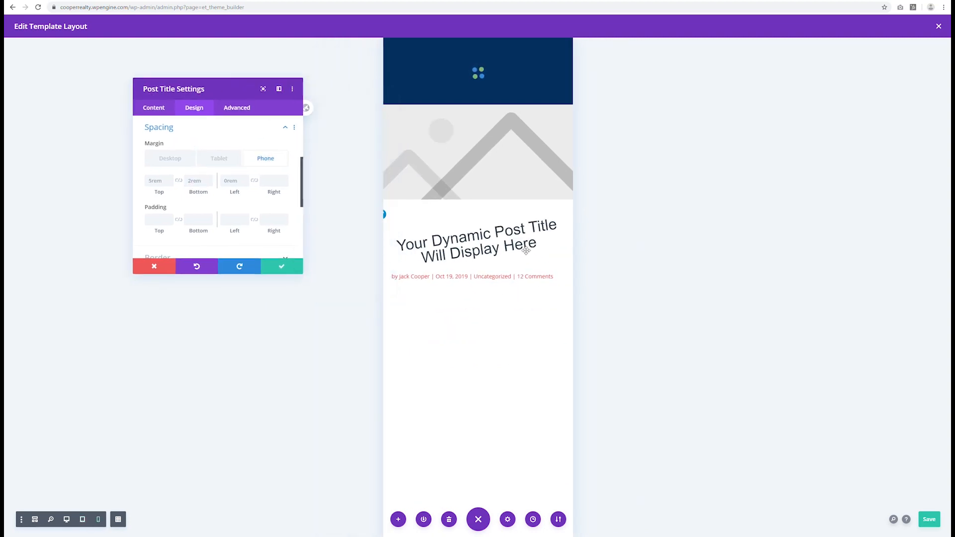
scroll(226, 185, up, 4)
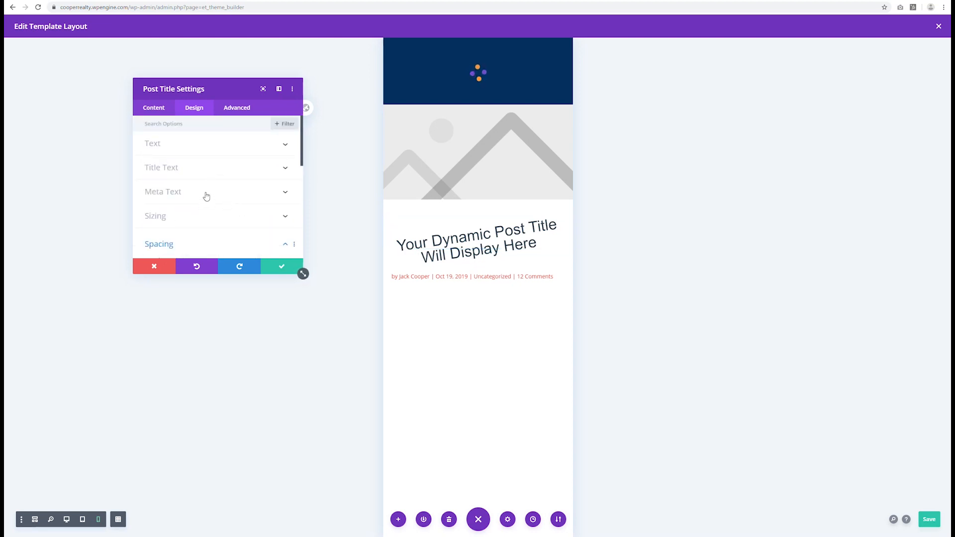
click(207, 168)
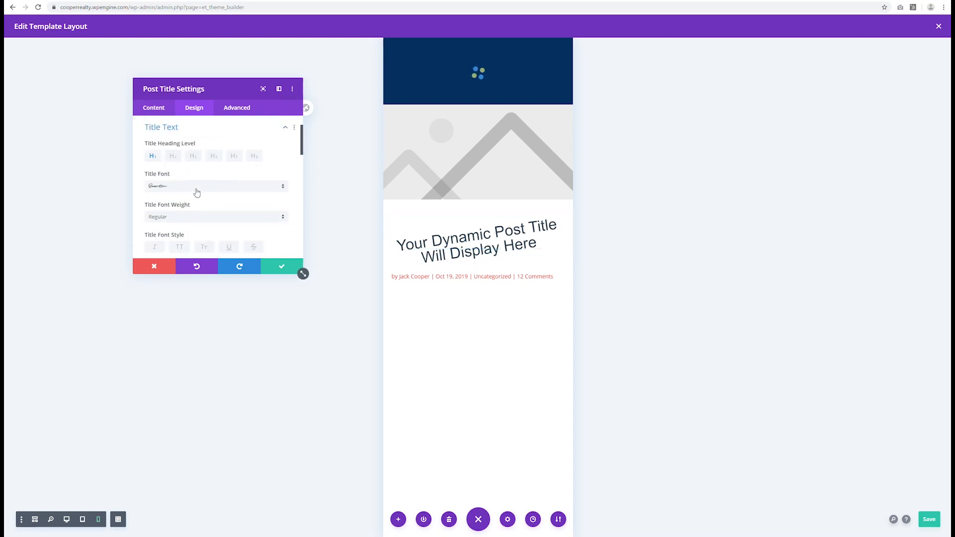
scroll(199, 204, down, 2)
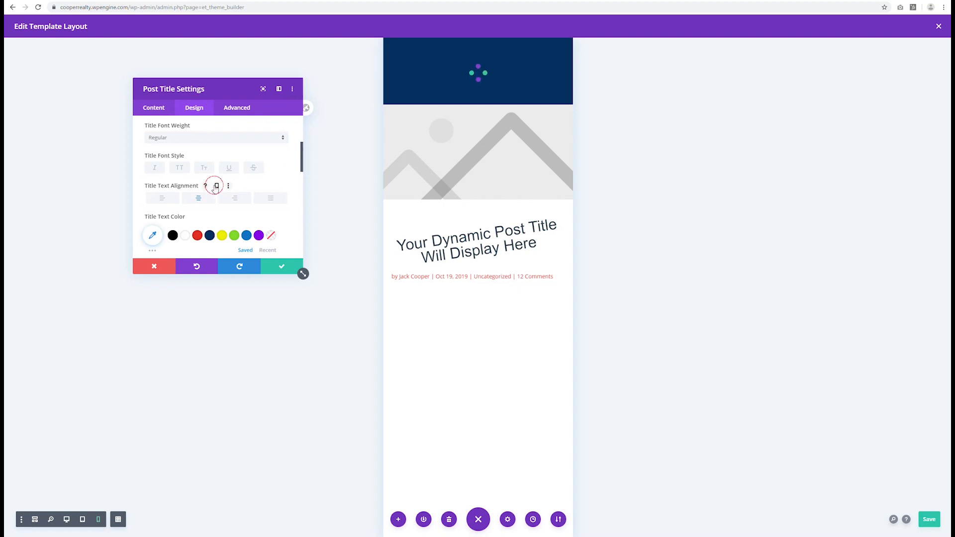
click(217, 187)
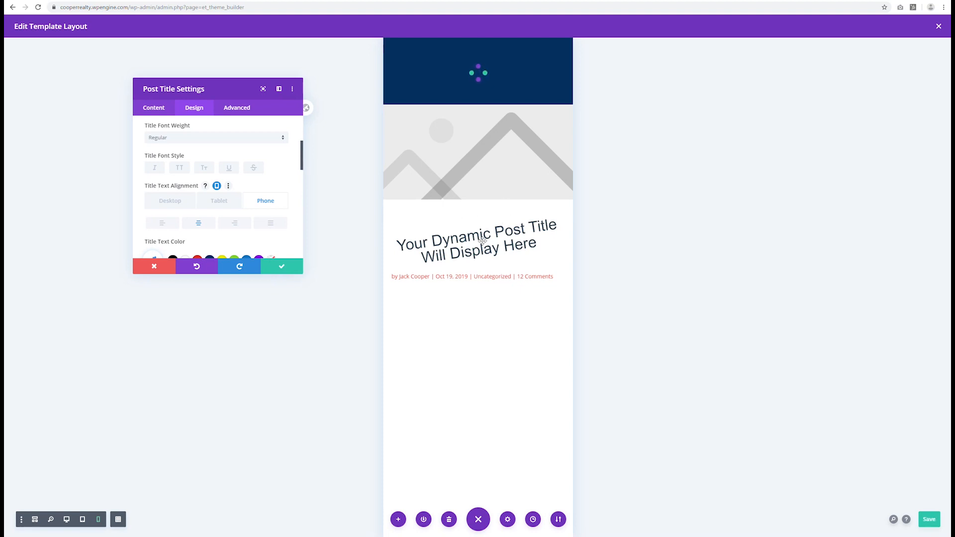
click(281, 268)
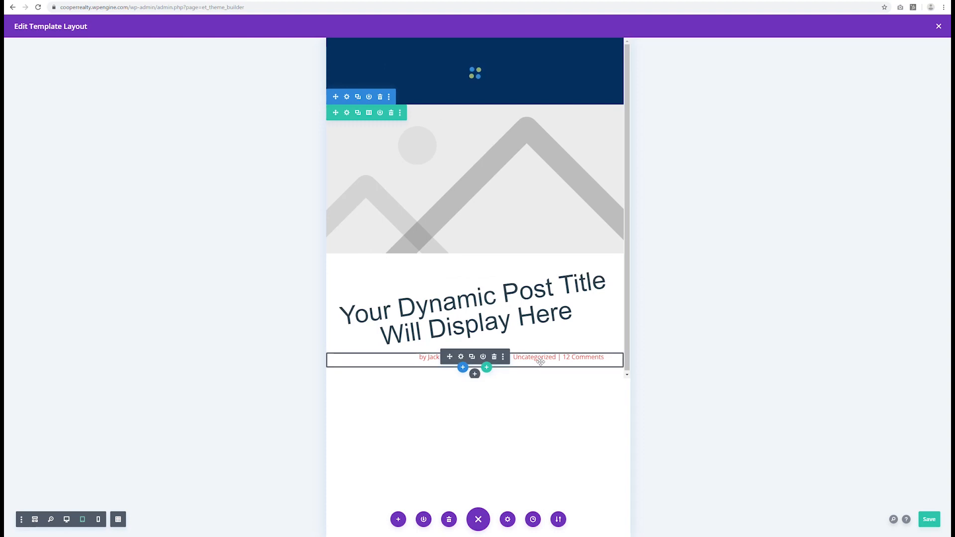
- Turn on responsive Meta Text options for the lower Post Title module, switch to phone, and try centred and right meta alignment
click(461, 358)
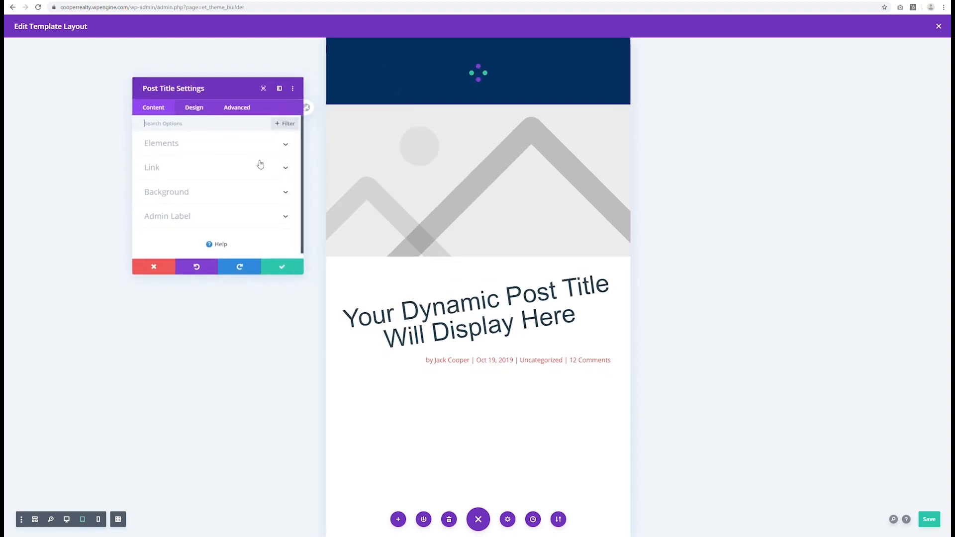
click(204, 111)
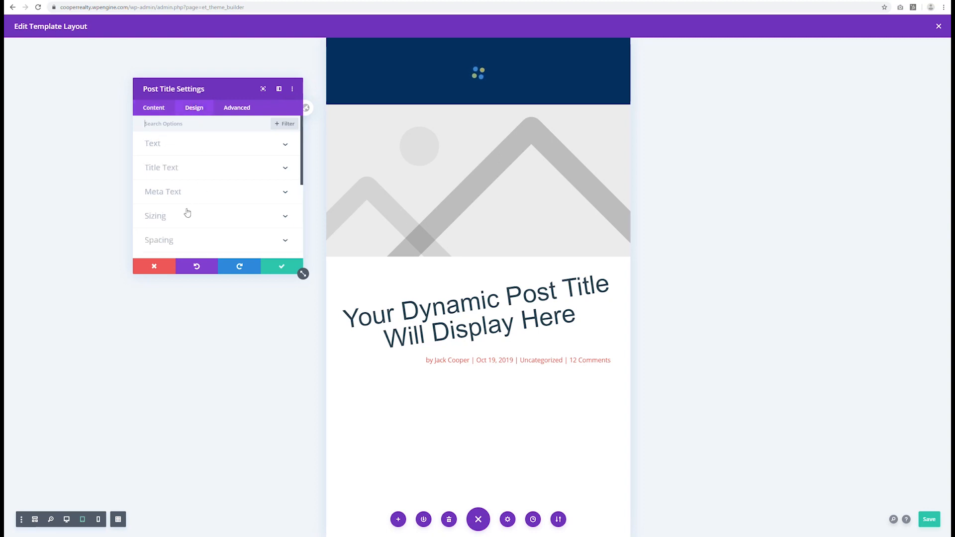
click(187, 240)
click(215, 135)
scroll(209, 165, up, 3)
click(197, 190)
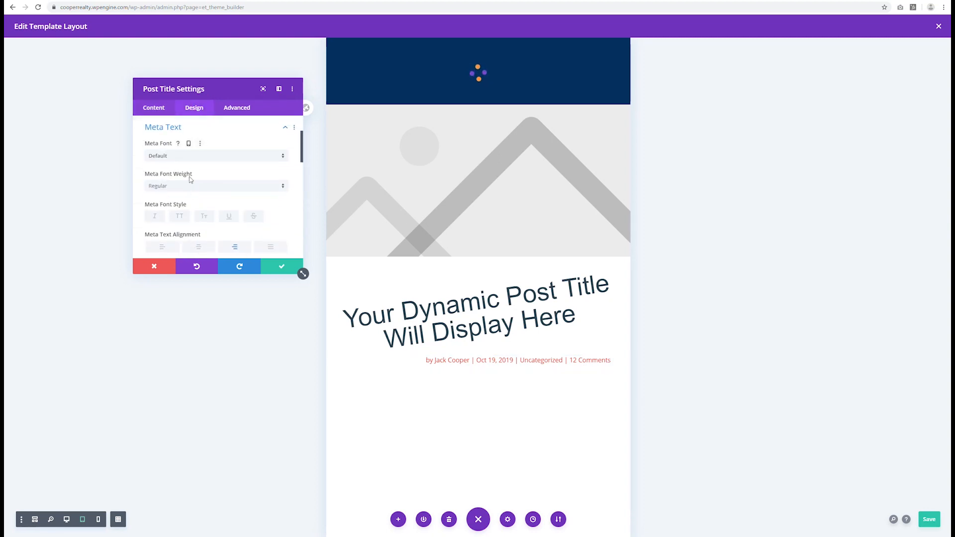
click(191, 143)
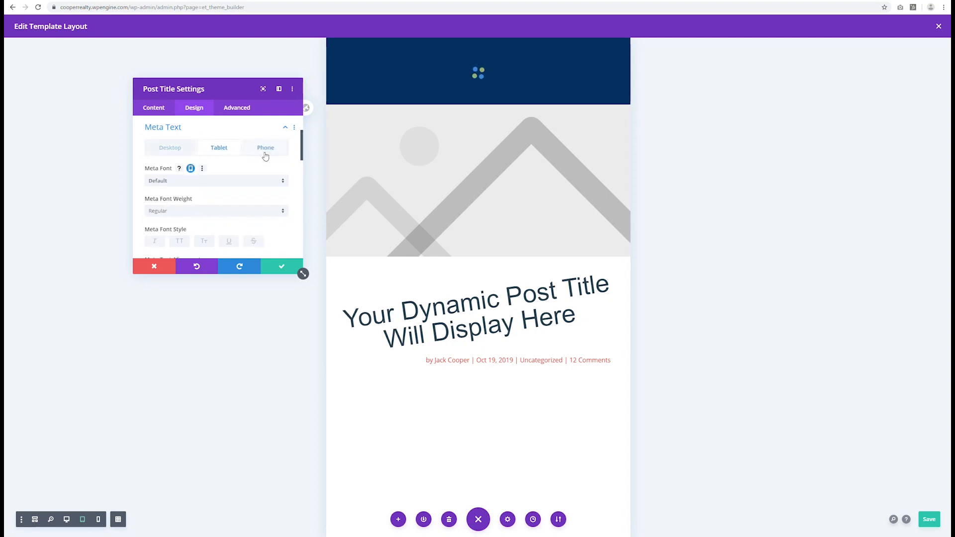
click(266, 149)
scroll(201, 194, down, 2)
click(205, 198)
click(232, 198)
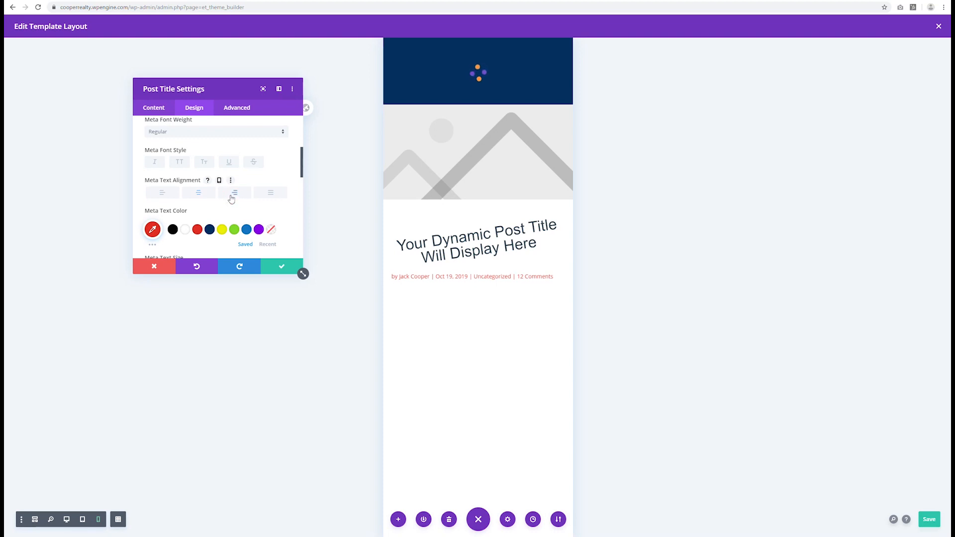
- Enable responsive padding on the meta Post Title module and set its phone right padding to 0px
scroll(227, 199, down, 2)
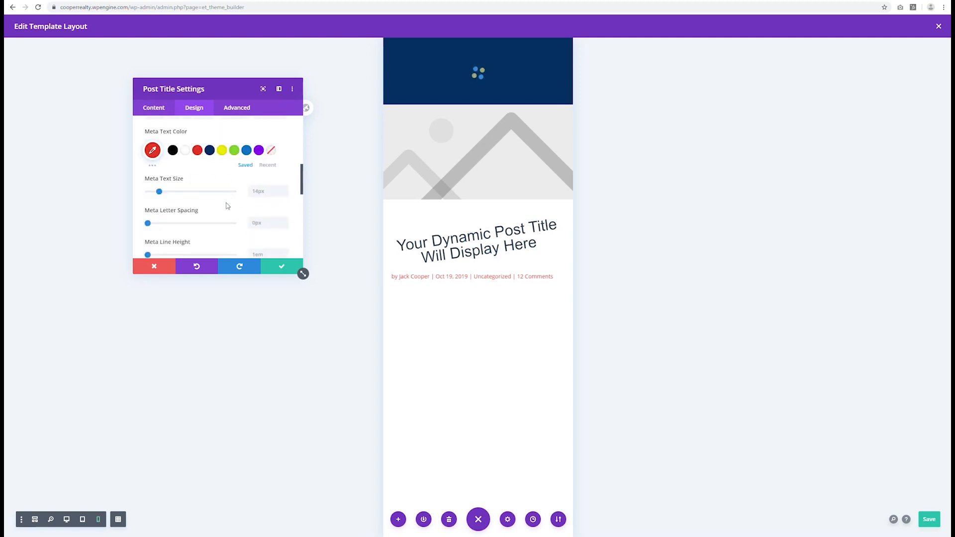
scroll(227, 206, down, 8)
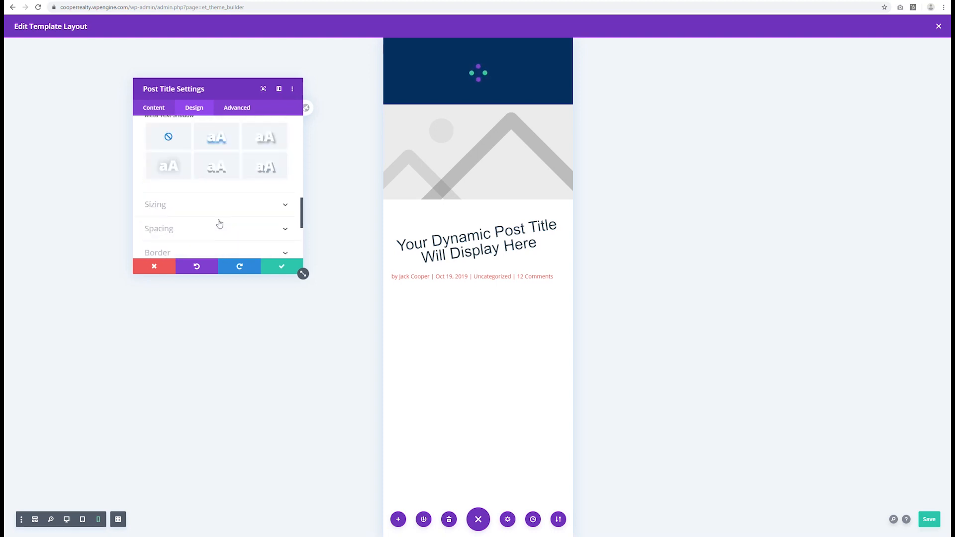
click(231, 156)
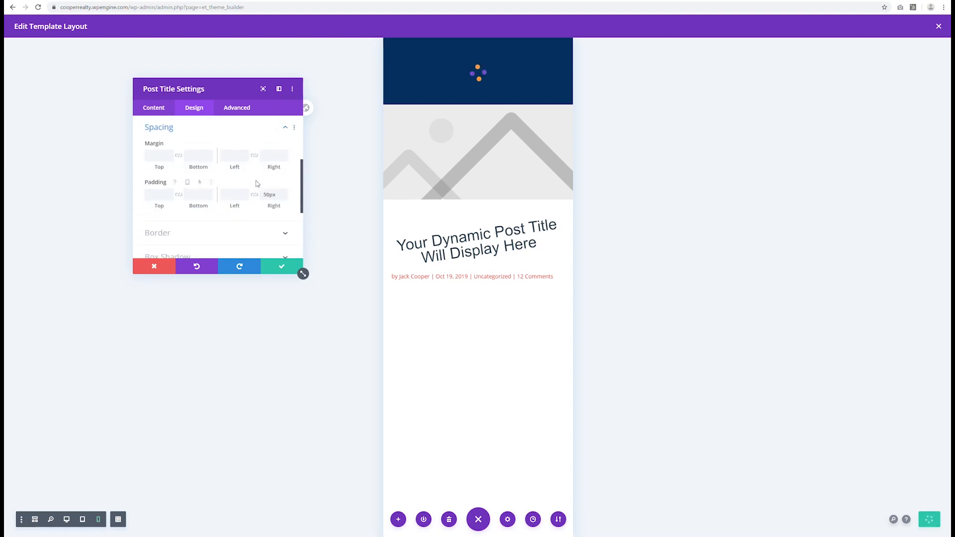
click(187, 183)
click(276, 196)
click(276, 218)
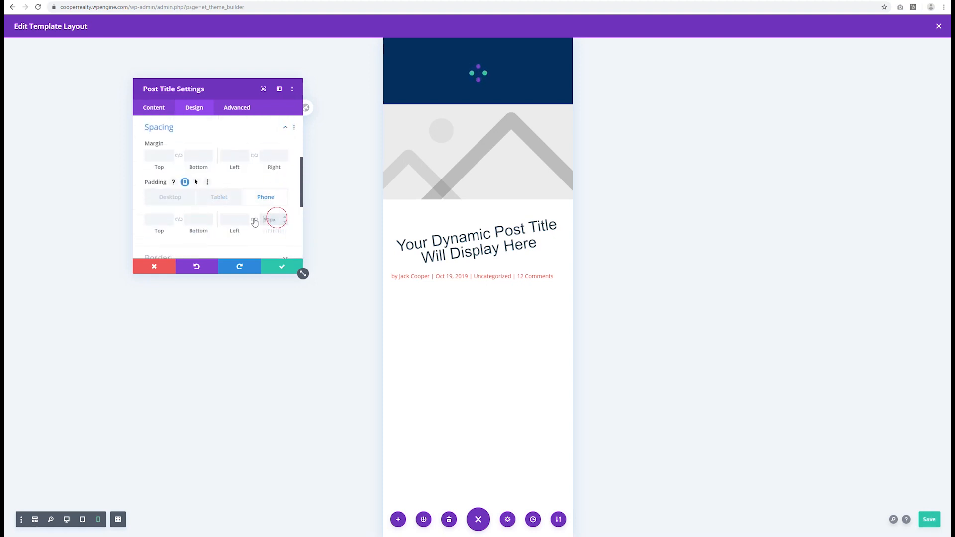
text(0px)
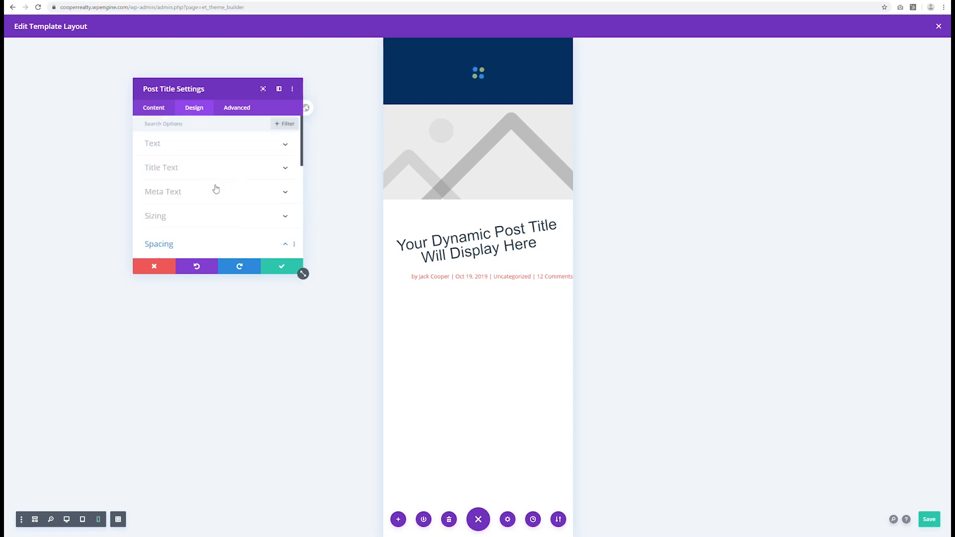
- Centre the meta text of the lower Post Title module and save the module settings
click(213, 191)
scroll(214, 186, down, 3)
click(211, 154)
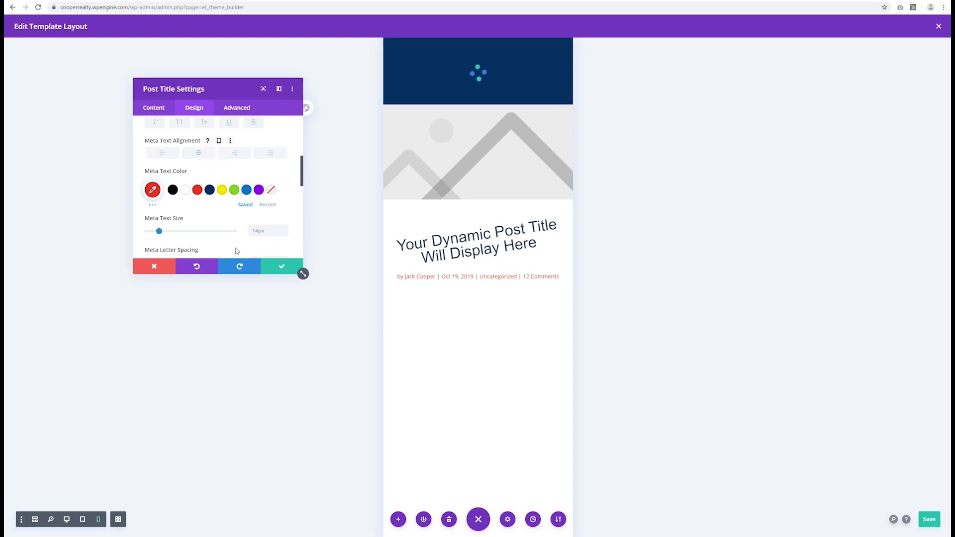
click(271, 267)
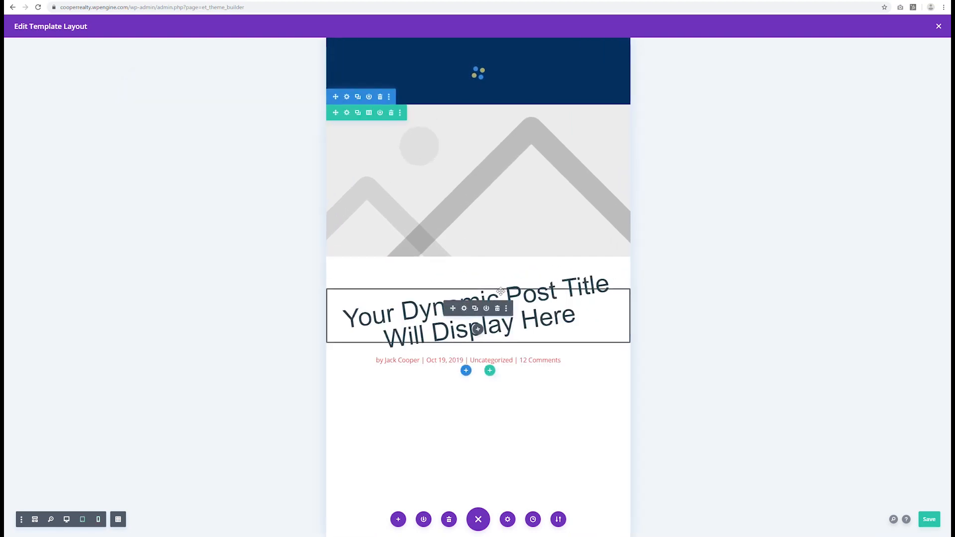
- Save the header layout and close the template layout editor
click(929, 521)
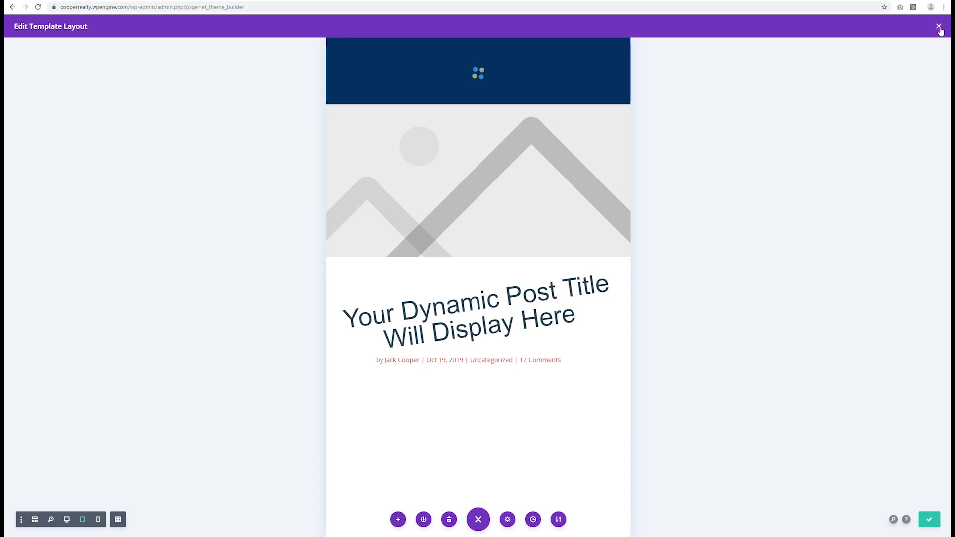
click(939, 28)
mouse_move(55, 28)
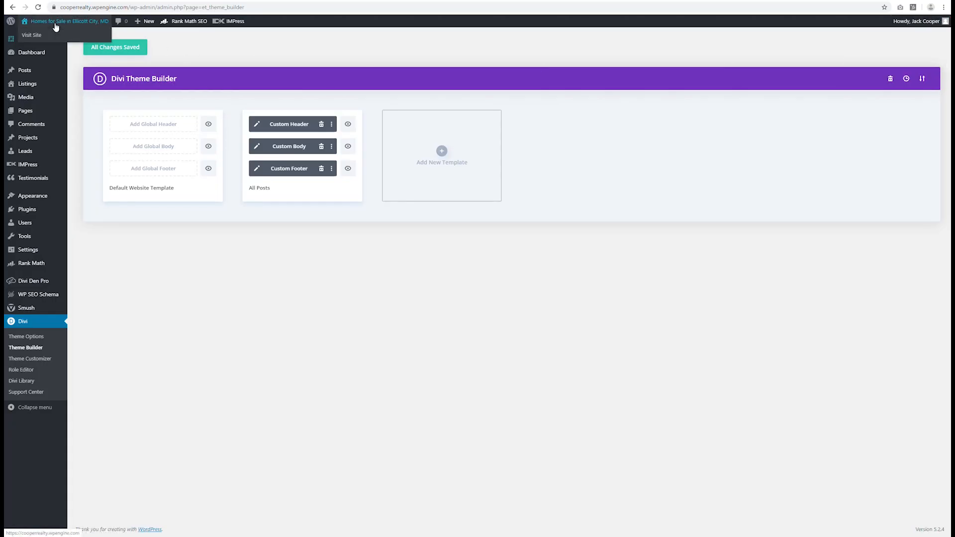
- Open the Theme Customizer's Additional CSS and highlight the SCRIPT BLOG rules and their responsive media queries at the end
click(31, 363)
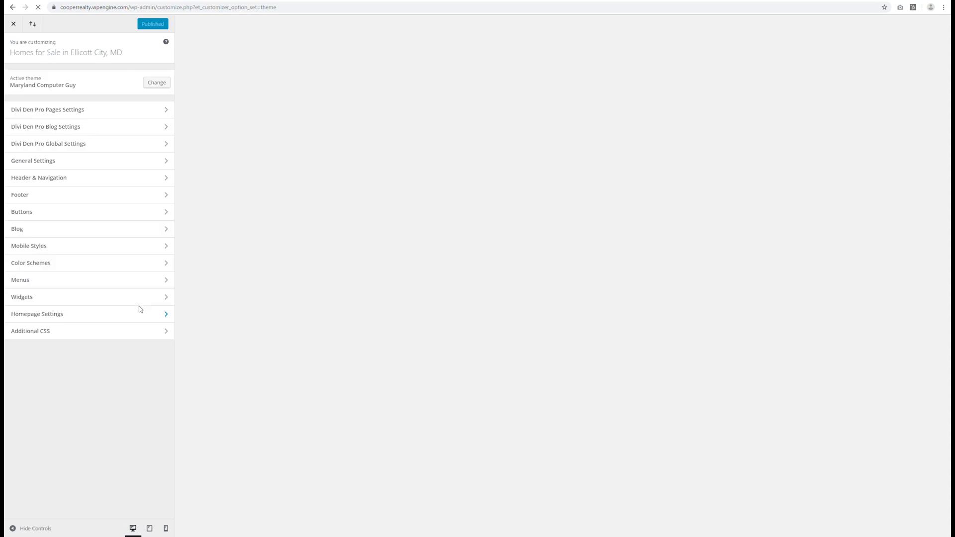
click(89, 331)
scroll(81, 338, down, 20)
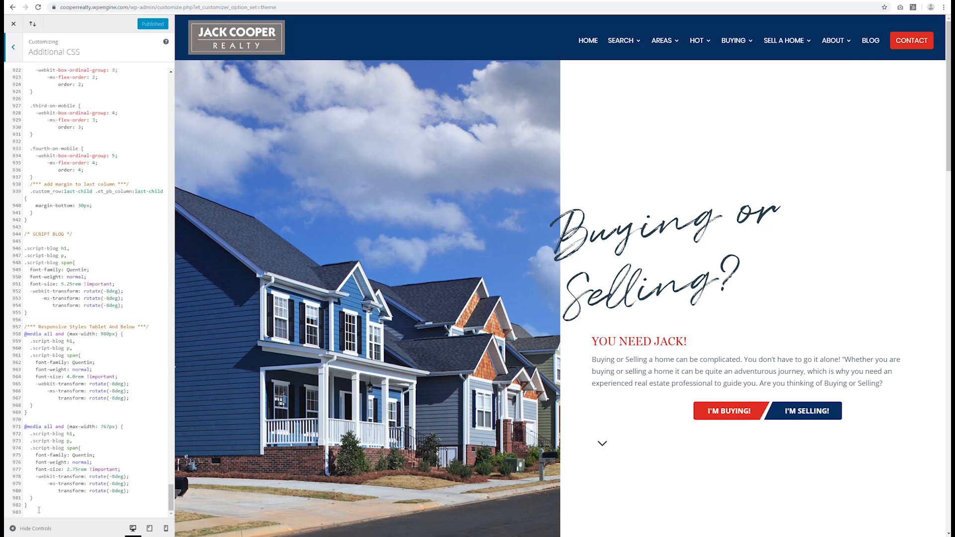
drag(38, 510, 25, 234)
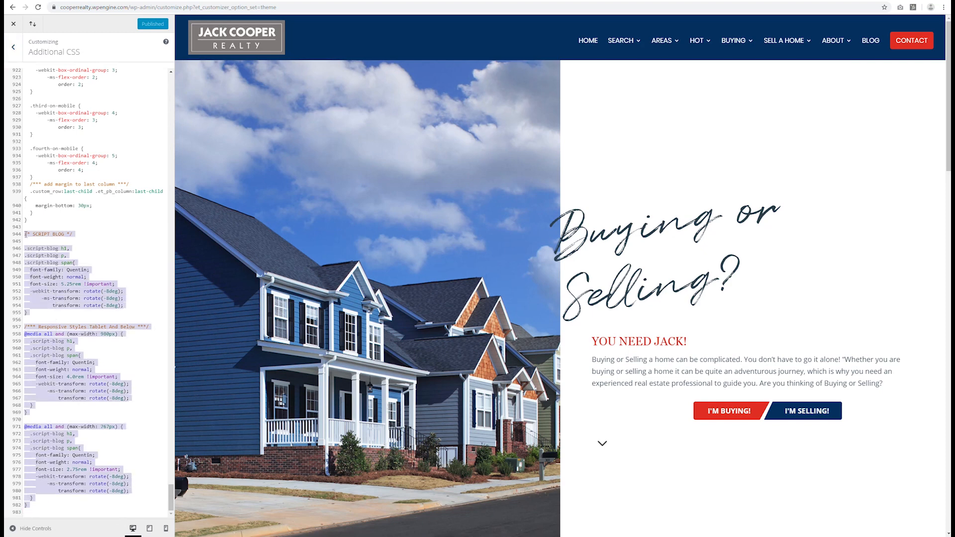
- Examine the script-blog class, its Quentin font rule and the script heading in the preview, and follow the preview's Blog link
click(71, 234)
double_click(50, 248)
drag(48, 249, 28, 248)
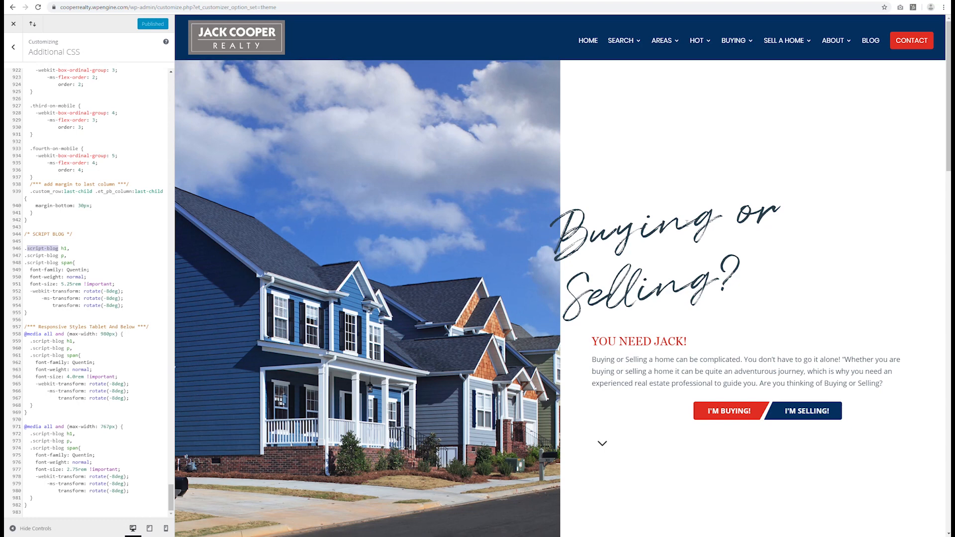
drag(553, 213, 745, 275)
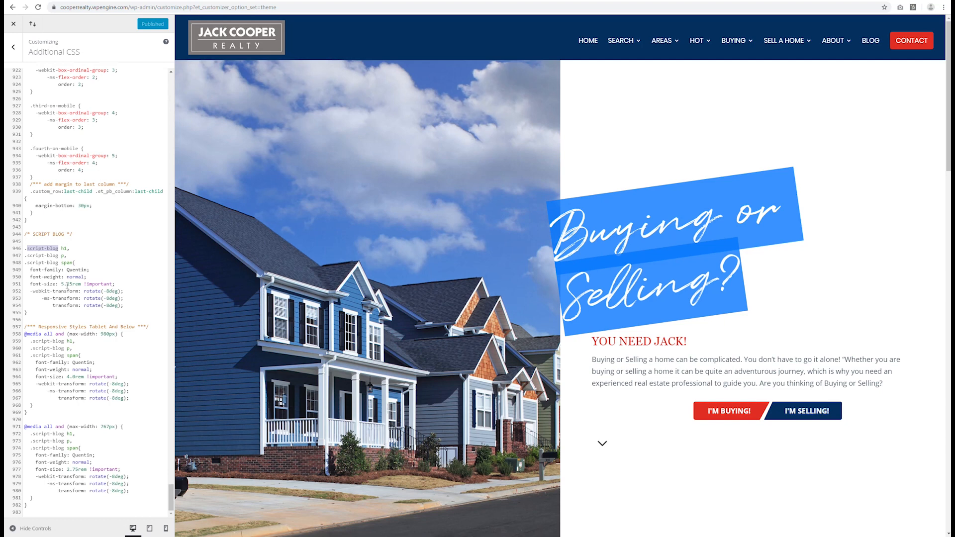
click(90, 270)
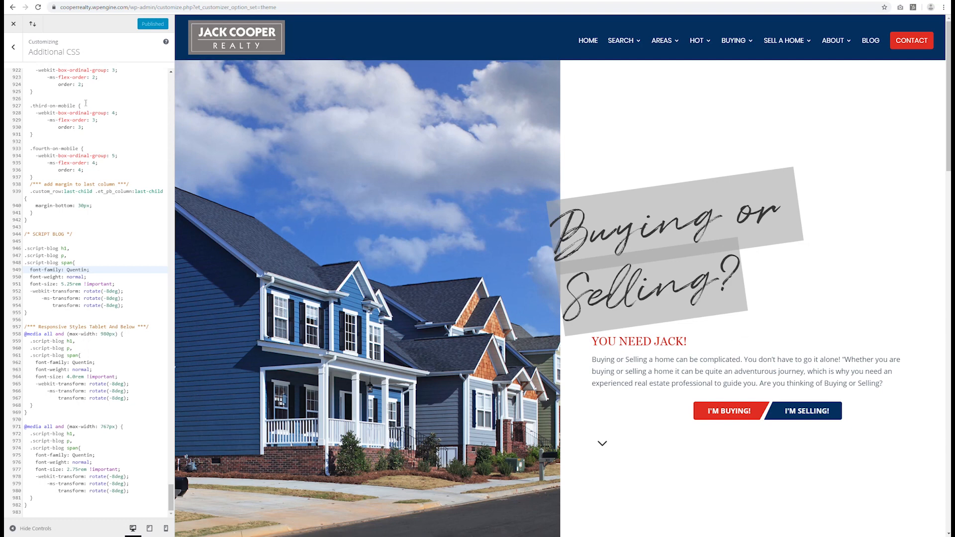
drag(60, 508, 27, 235)
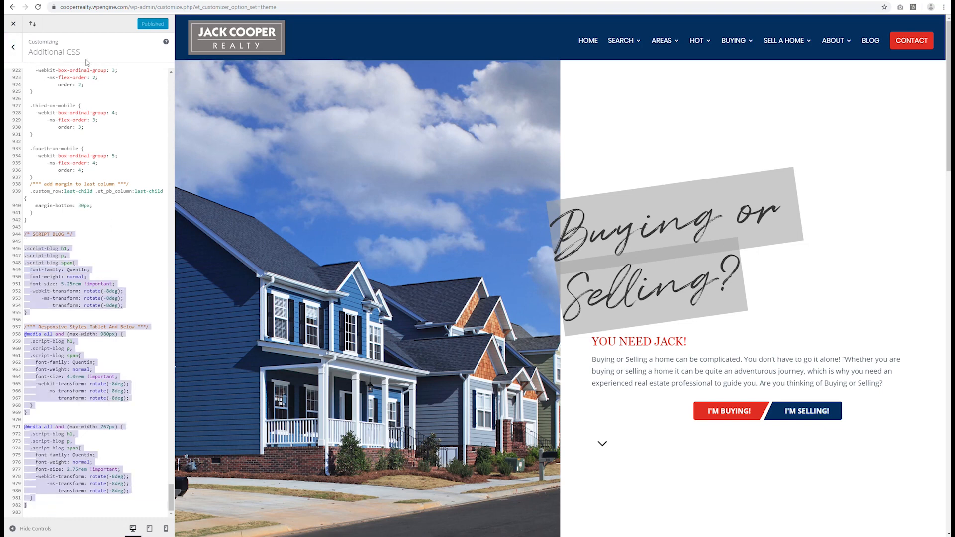
click(874, 51)
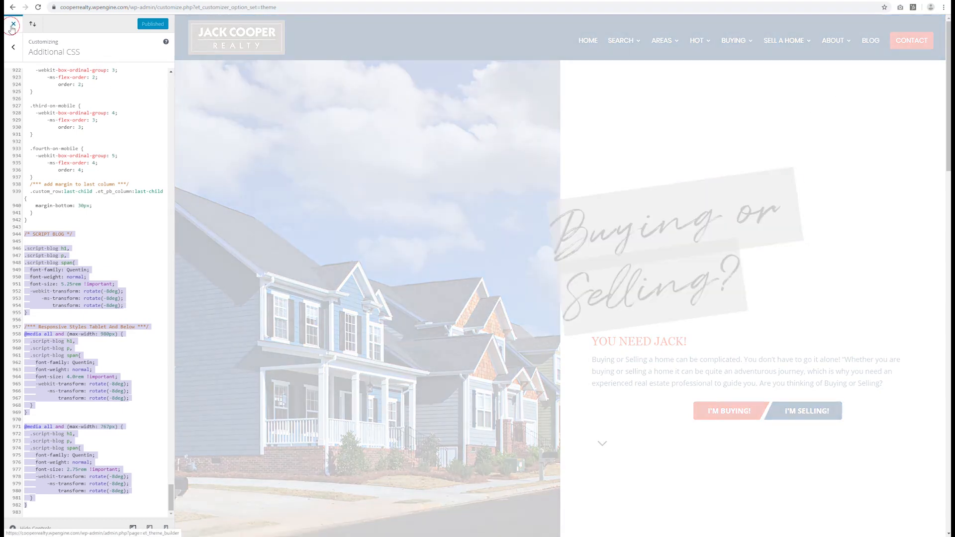